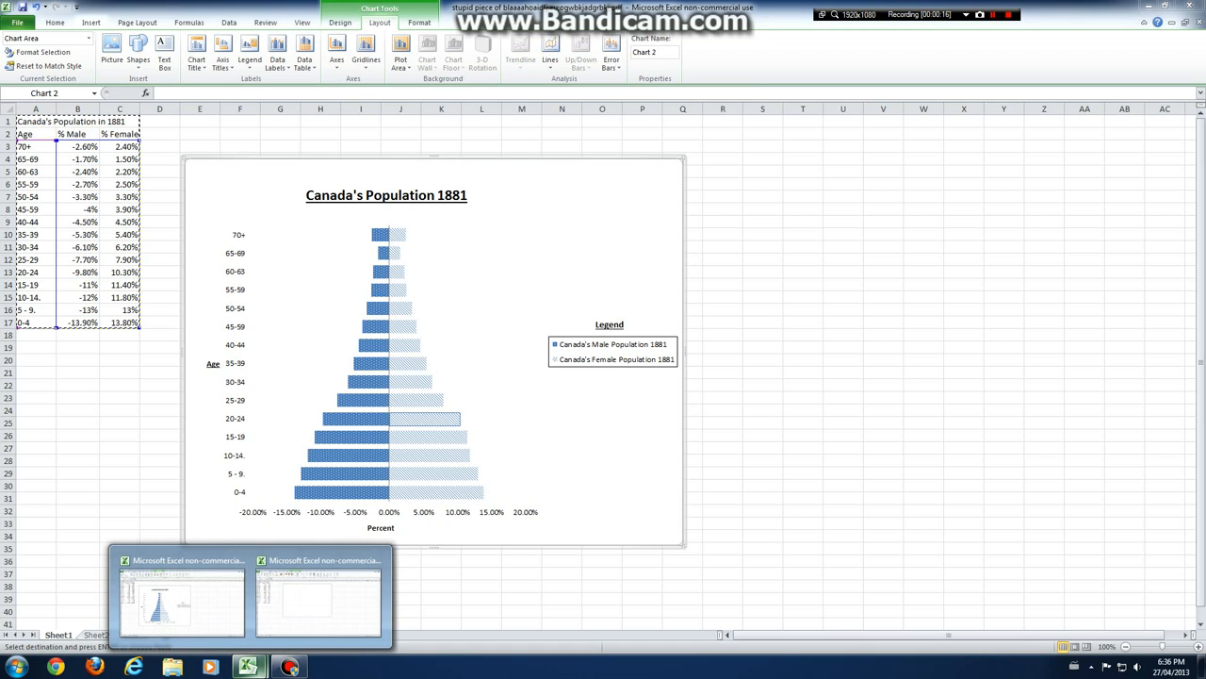
# Switch to the Book1 workbook holding the 1881 population table and blank chart.
pyautogui.click(318, 598)
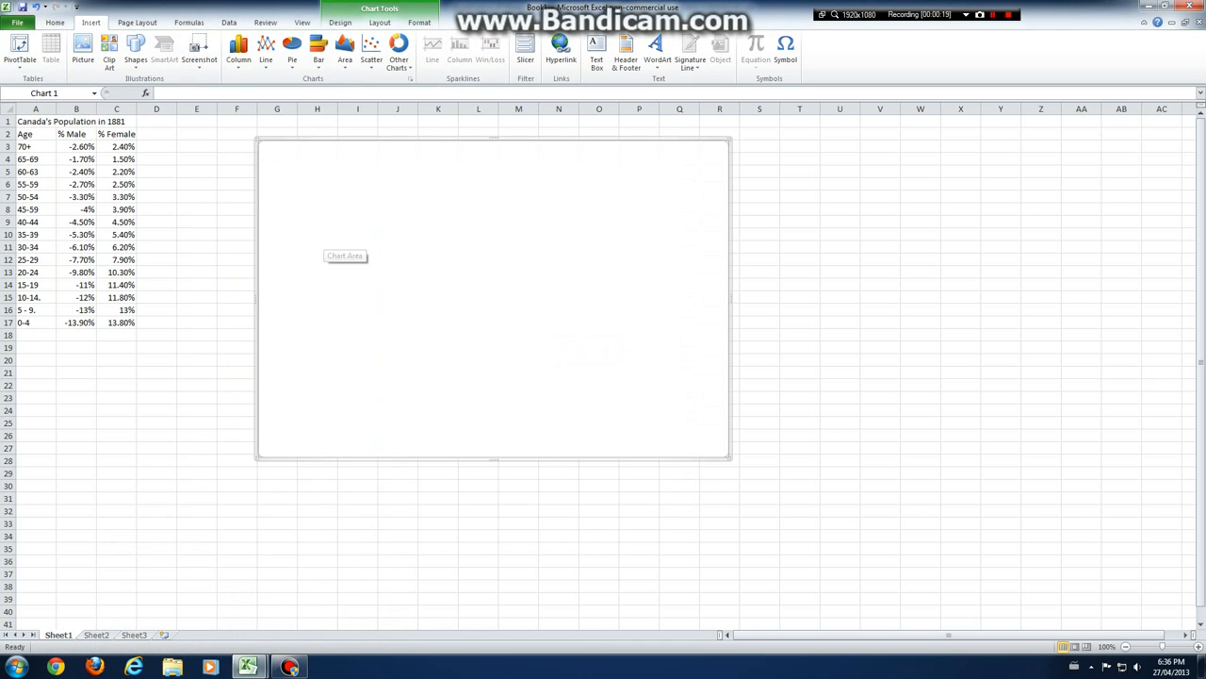
# Delete the empty chart and cancel an accidental cell move near the table.
pyautogui.press('Delete')
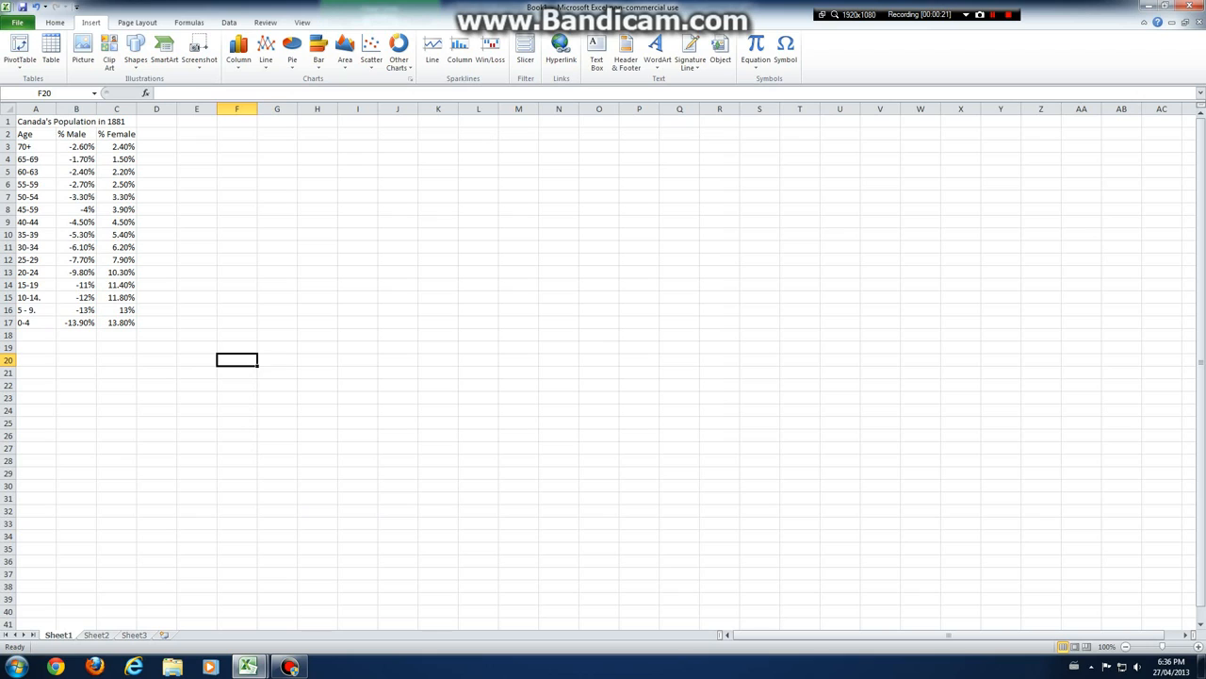
pyautogui.click(116, 322)
pyautogui.press('Right')
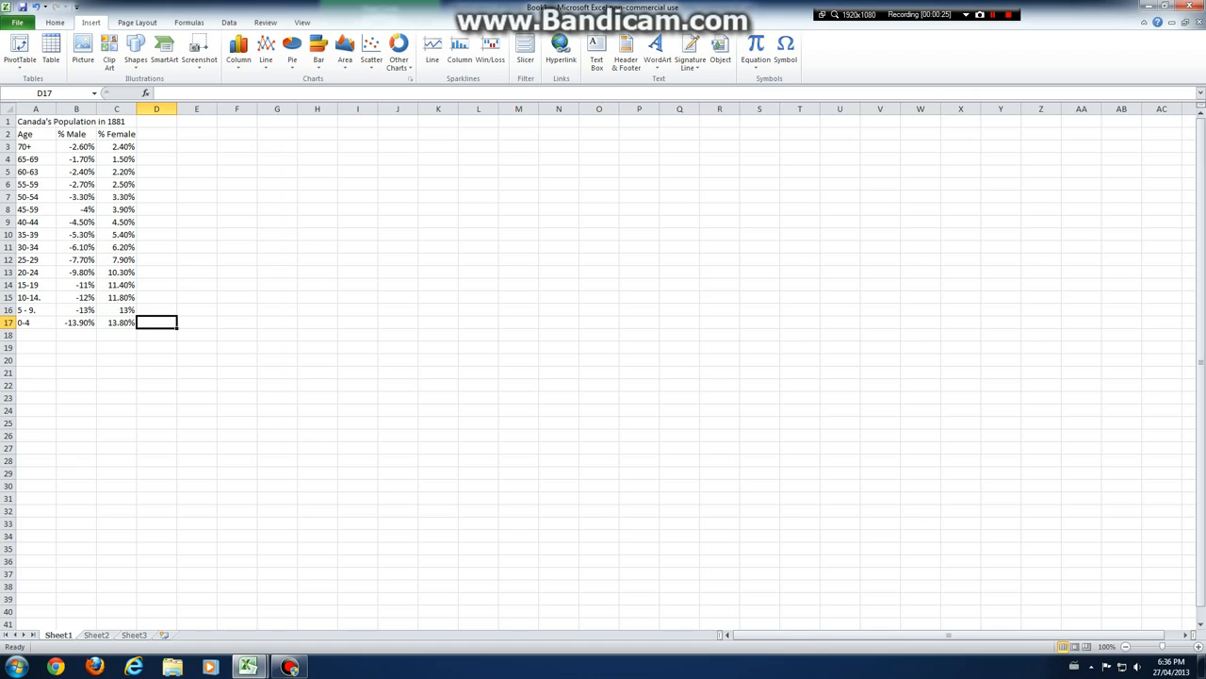
pyautogui.click(34, 146)
pyautogui.moveTo(76, 190); pyautogui.dragTo(76, 200)
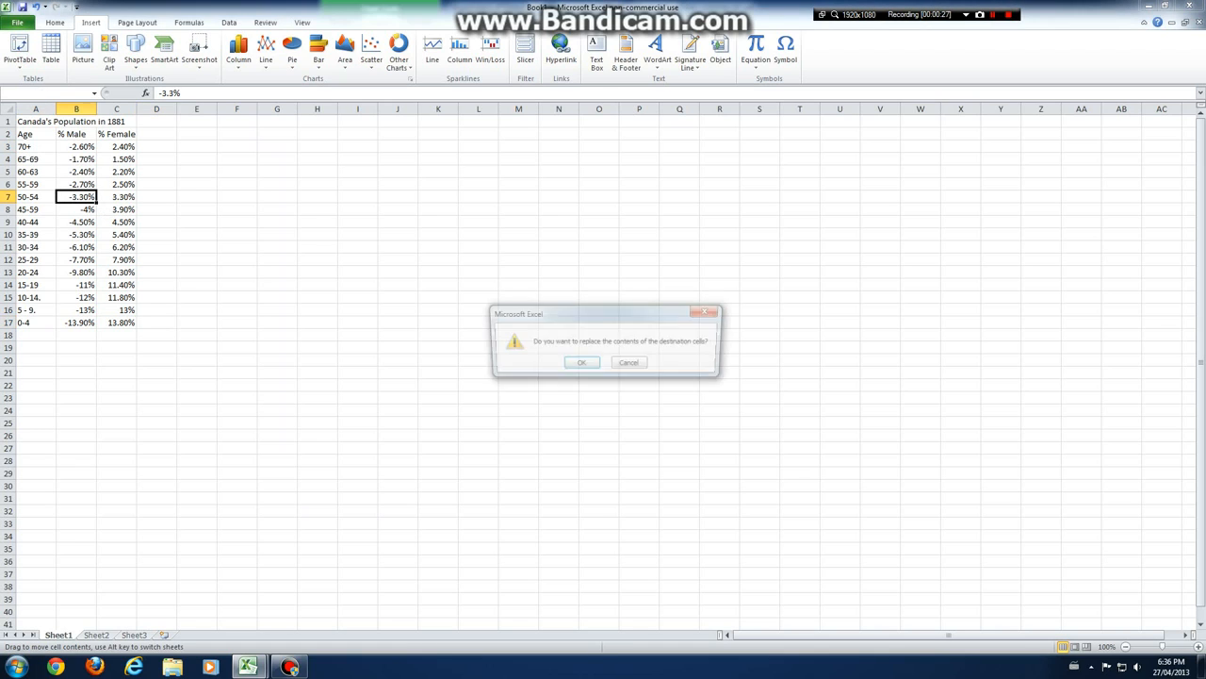
pyautogui.press('Escape')
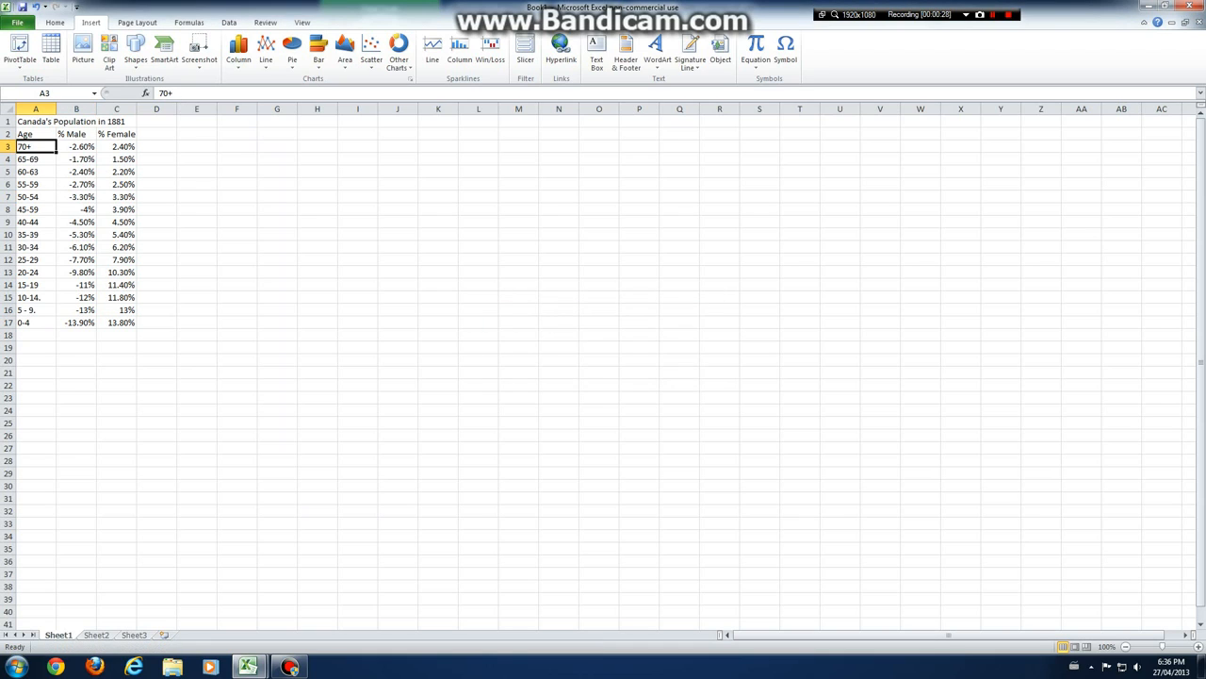
pyautogui.click(156, 322)
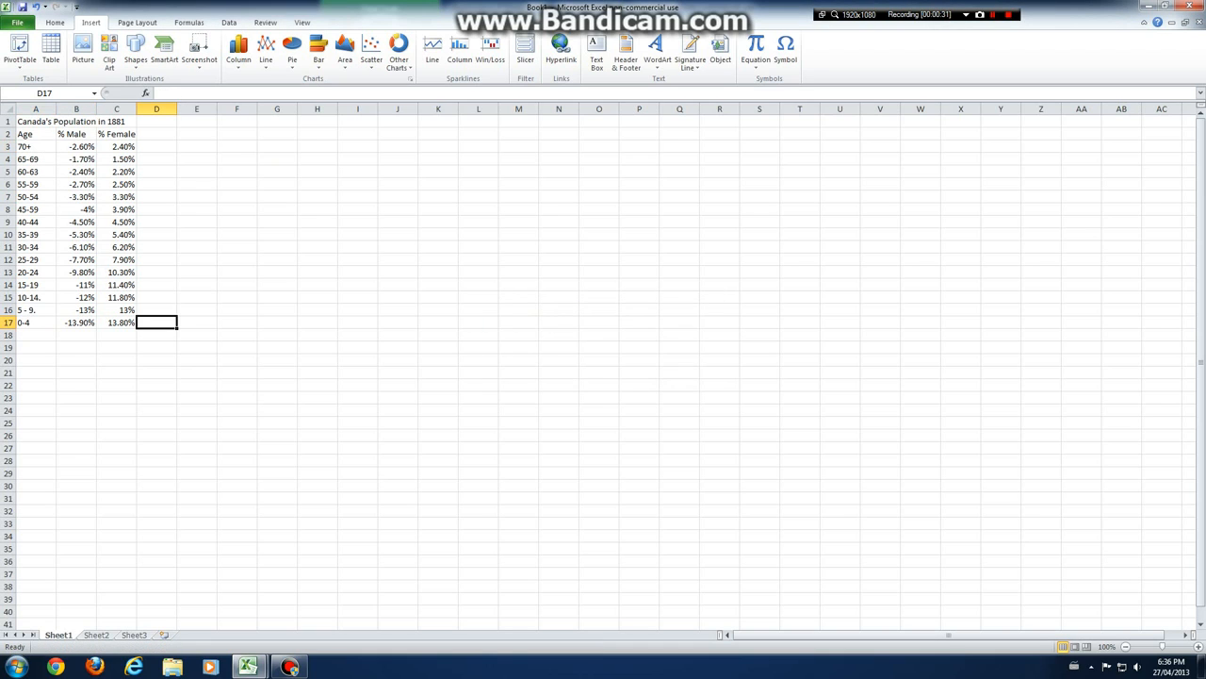
# Select the age and percentage data A3:C17 and bring up the Bar chart gallery.
pyautogui.moveTo(116, 322); pyautogui.dragTo(29, 147)
pyautogui.press('Right')
pyautogui.moveTo(116, 323); pyautogui.dragTo(29, 147)
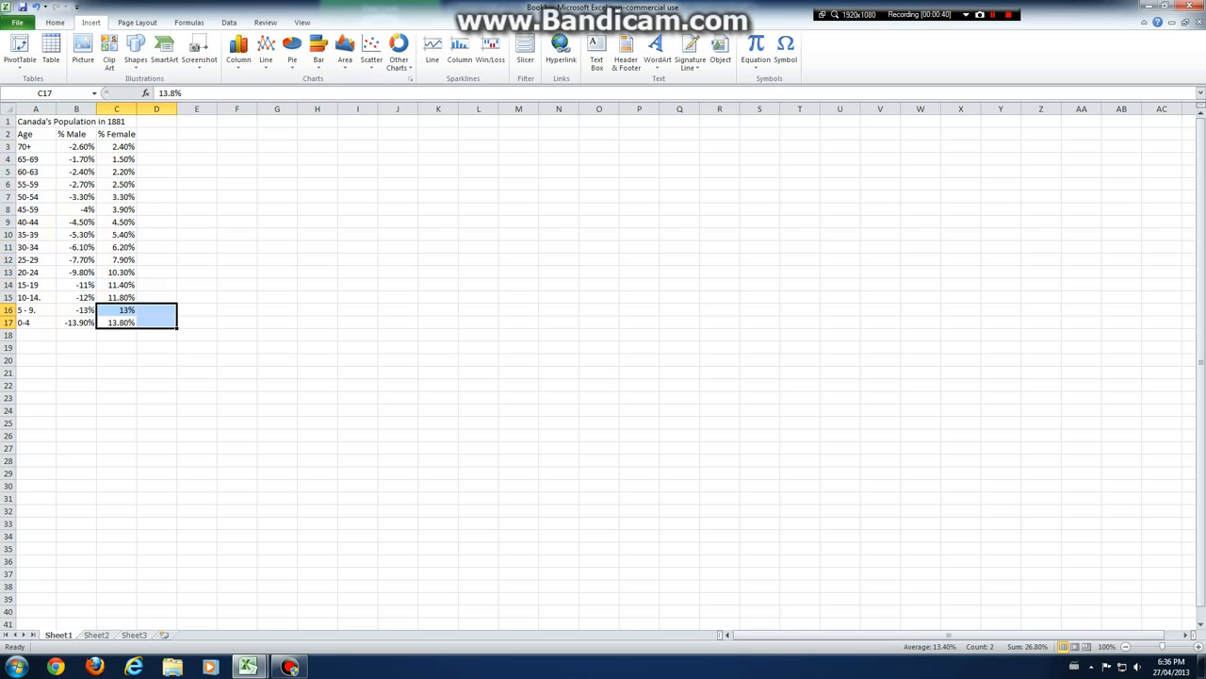
pyautogui.press('Right')
pyautogui.click(319, 52)
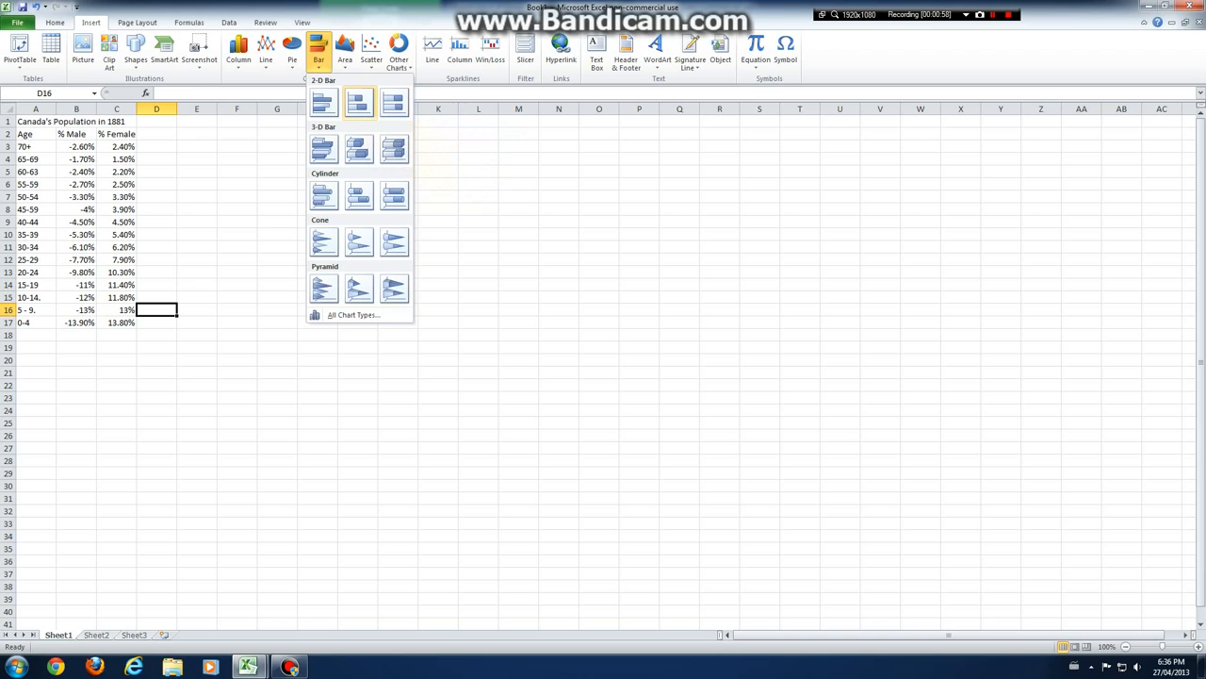
# Insert a stacked bar chart of the data, enlarge it and move it left beside the table.
pyautogui.click(358, 104)
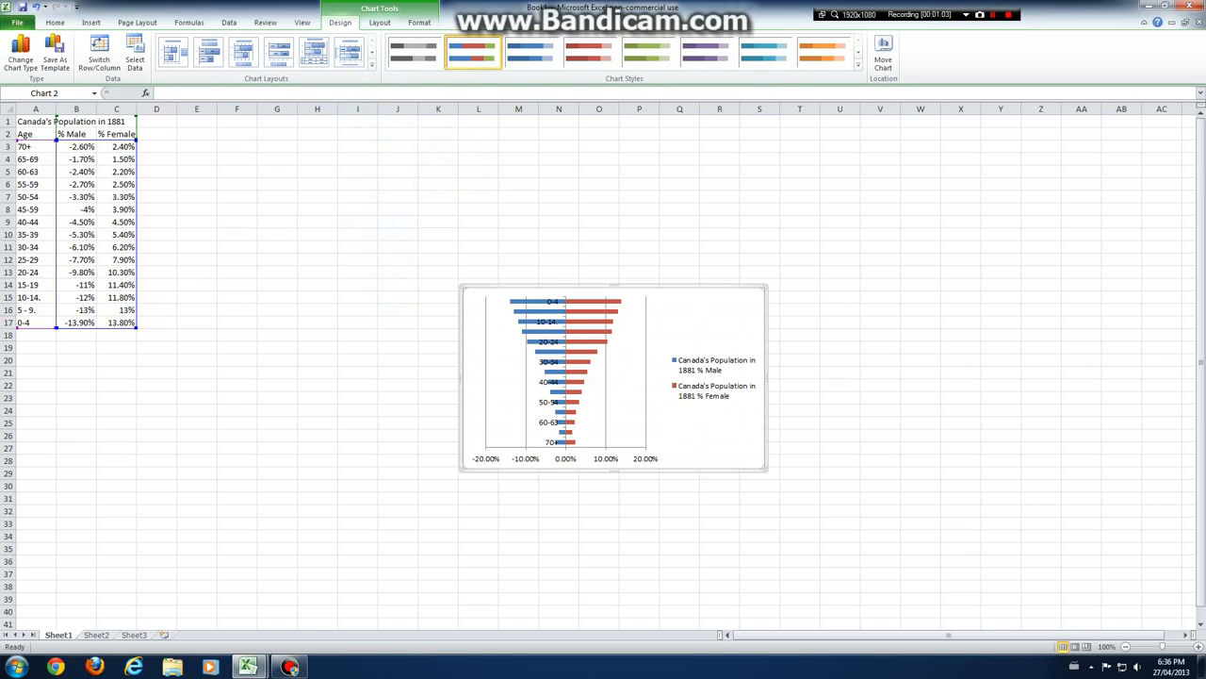
pyautogui.moveTo(462, 287); pyautogui.dragTo(302, 124)
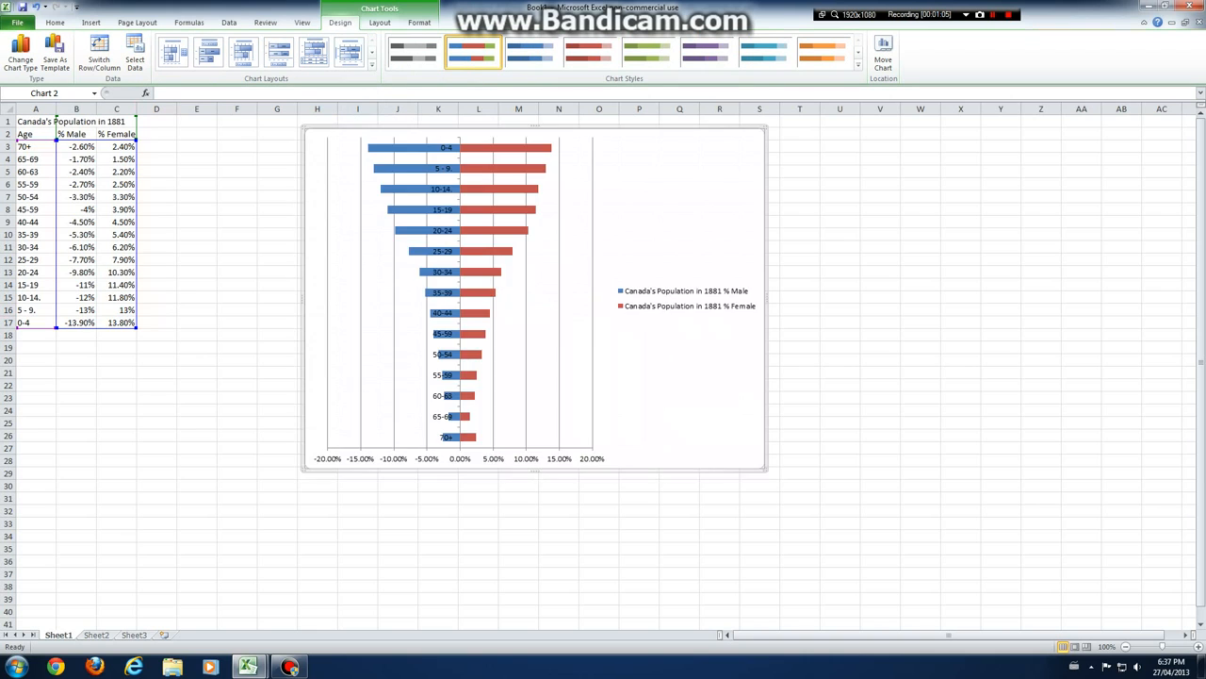
pyautogui.moveTo(528, 301); pyautogui.dragTo(447, 311)
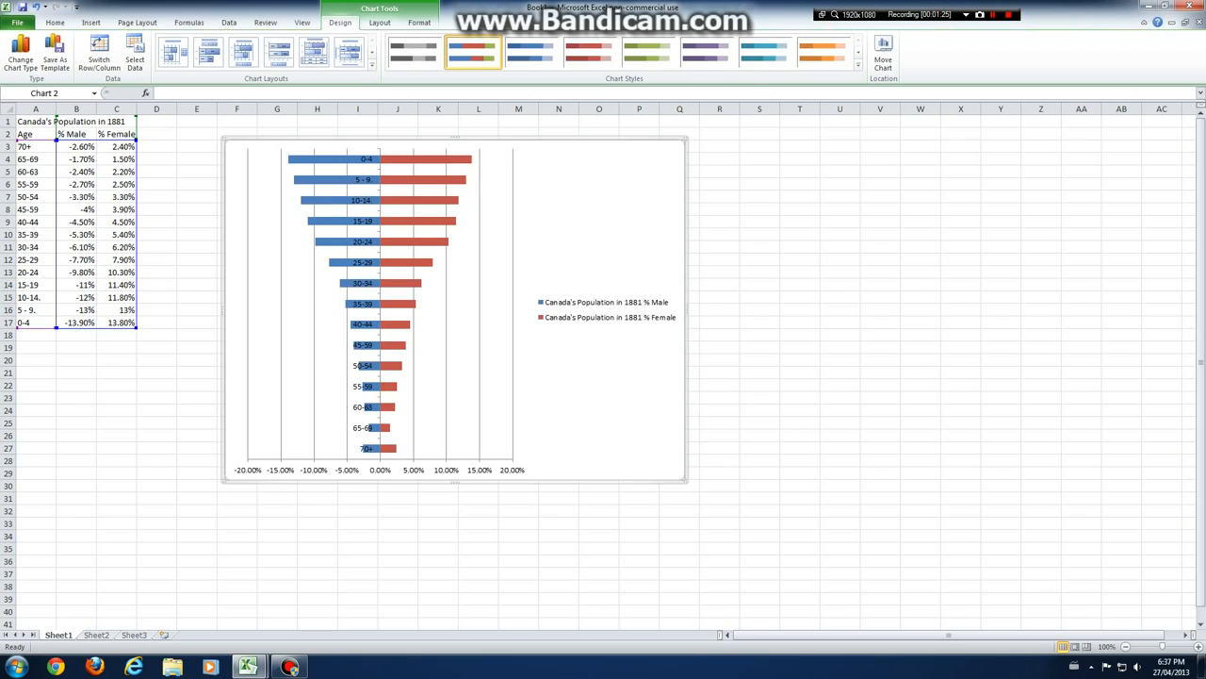
# Set the age axis labels to Low and show categories in reverse order so 70+ is on top.
pyautogui.click(363, 283)
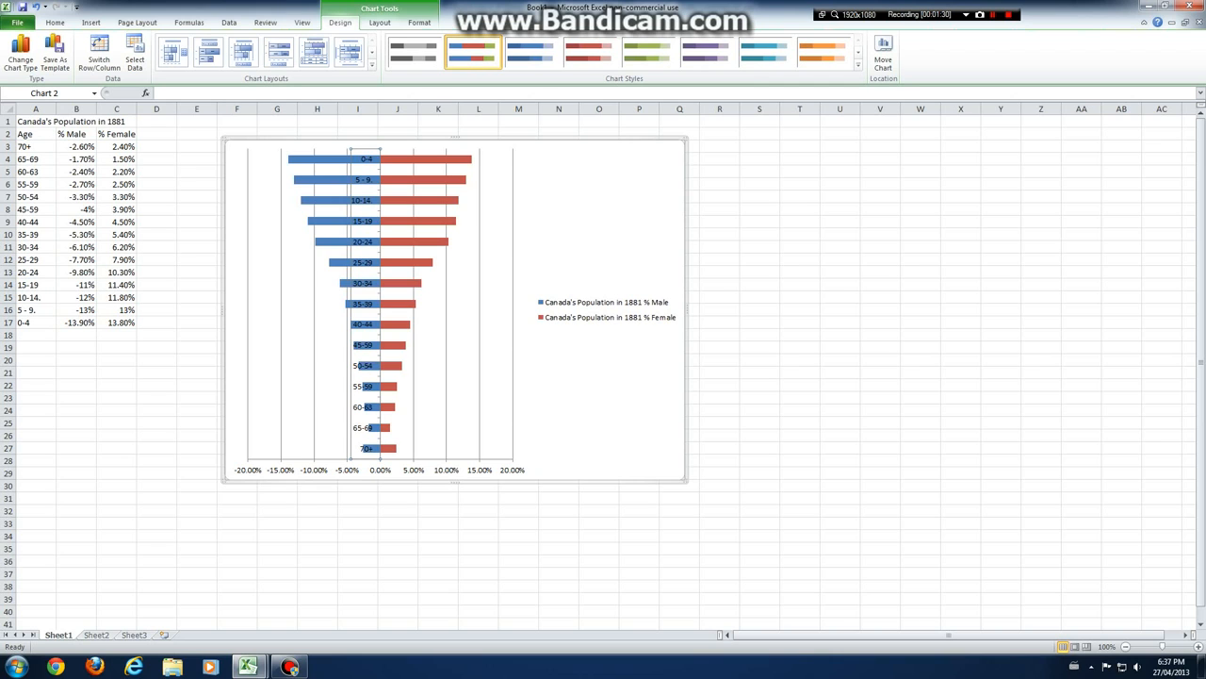
pyautogui.hotkey('ctrl', '1')
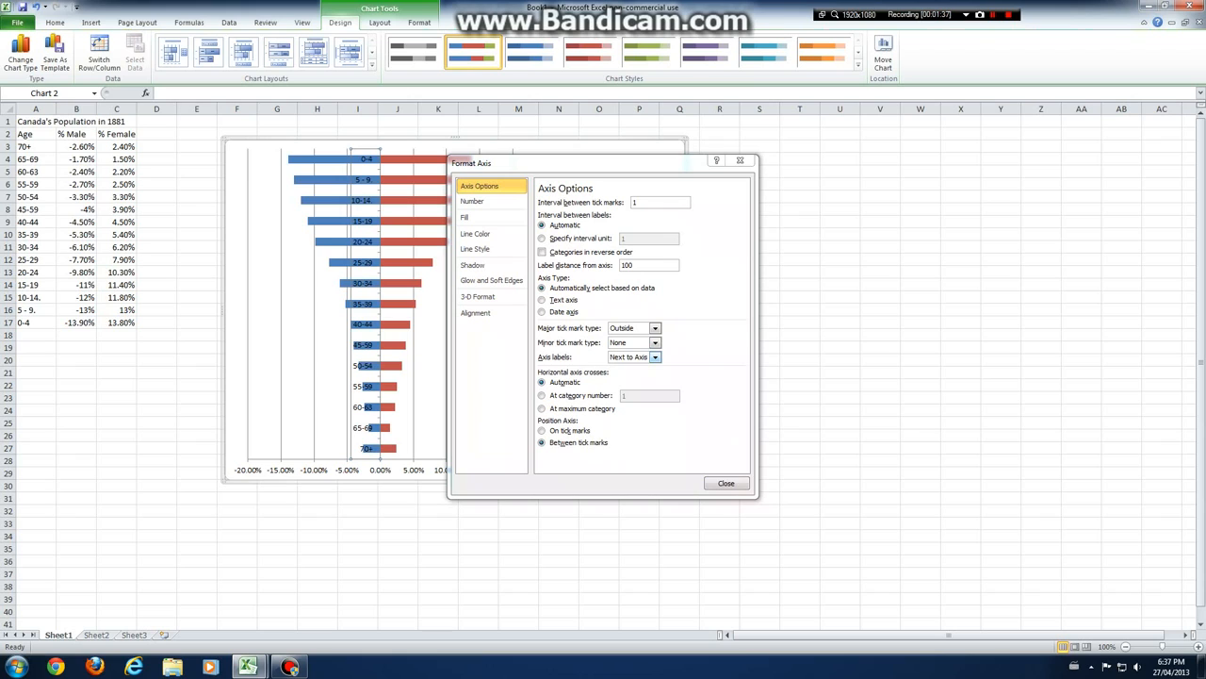
pyautogui.click(655, 356)
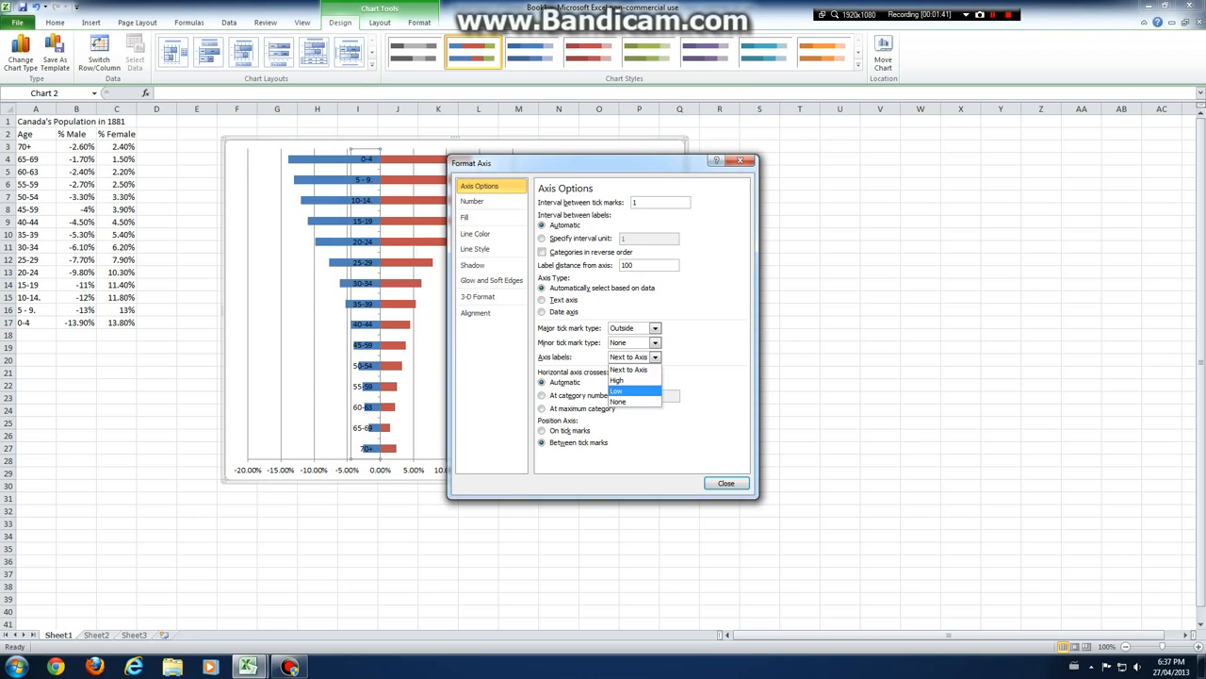
pyautogui.click(617, 390)
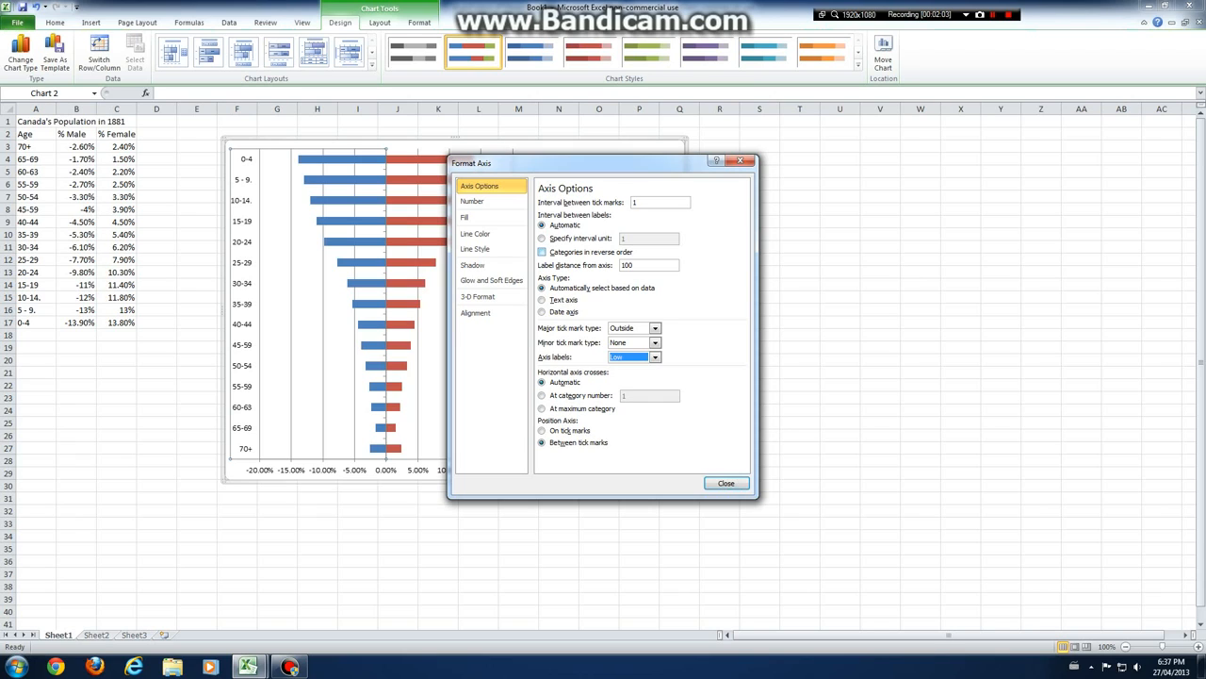
pyautogui.click(541, 252)
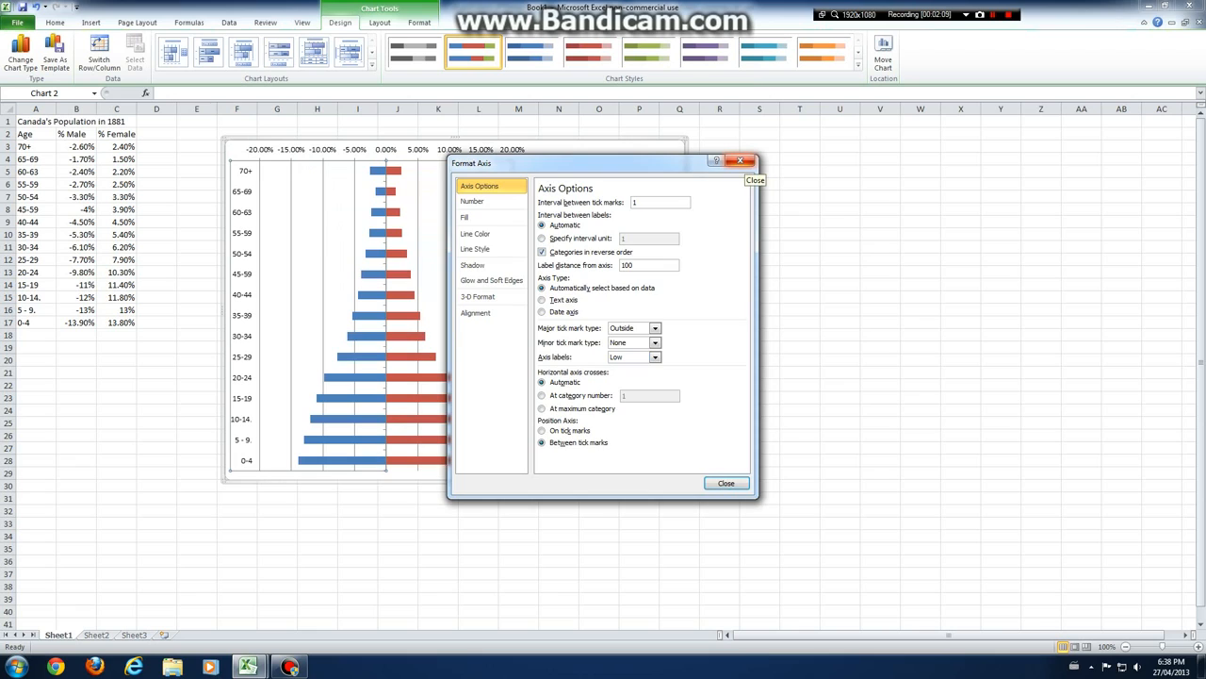
pyautogui.click(739, 160)
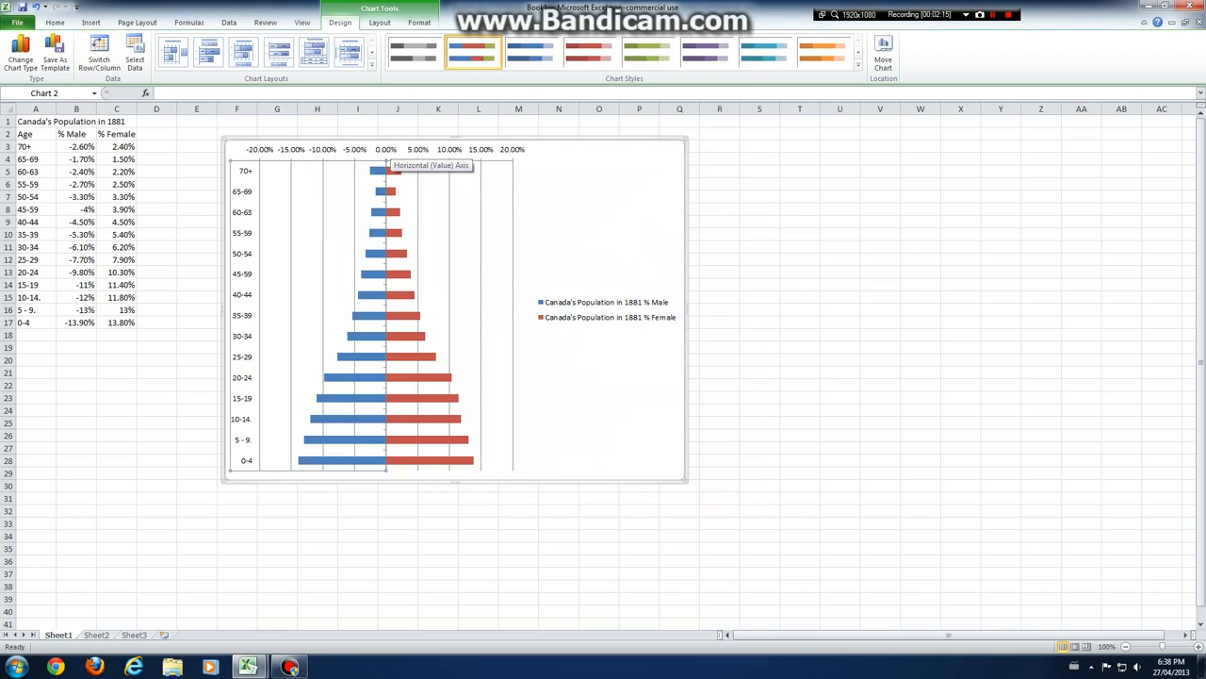
# Set the percentage axis labels to High so they run along the bottom of the chart.
pyautogui.doubleClick(387, 150)
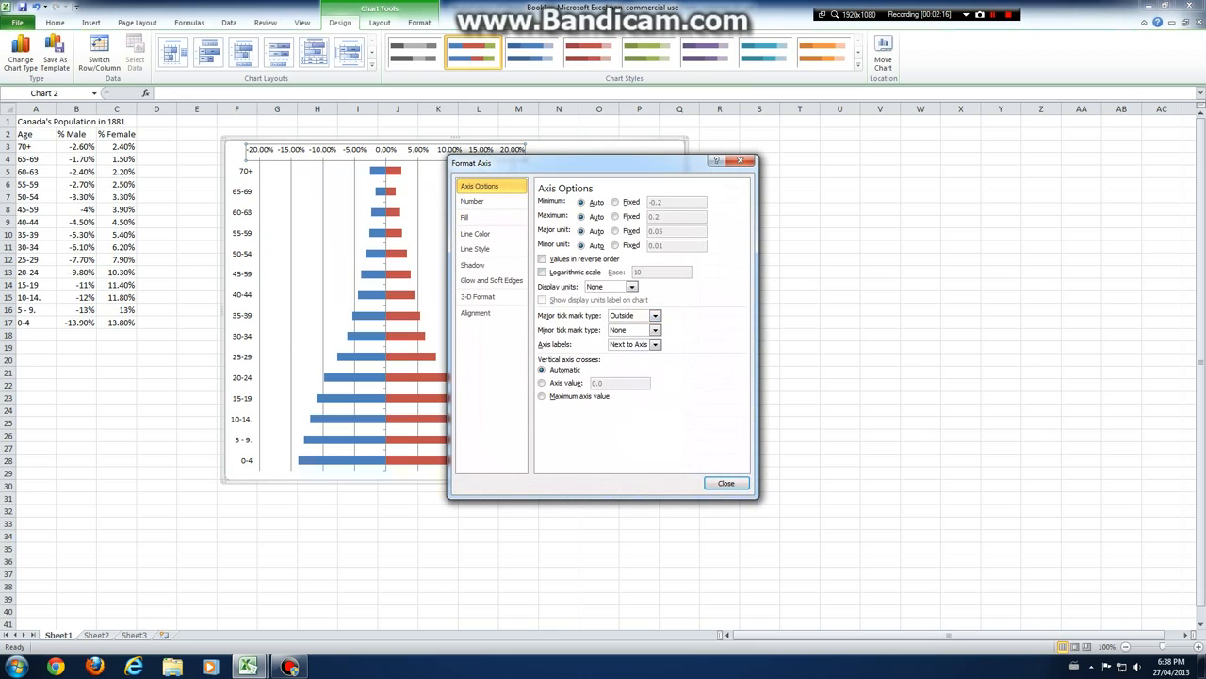
pyautogui.click(655, 344)
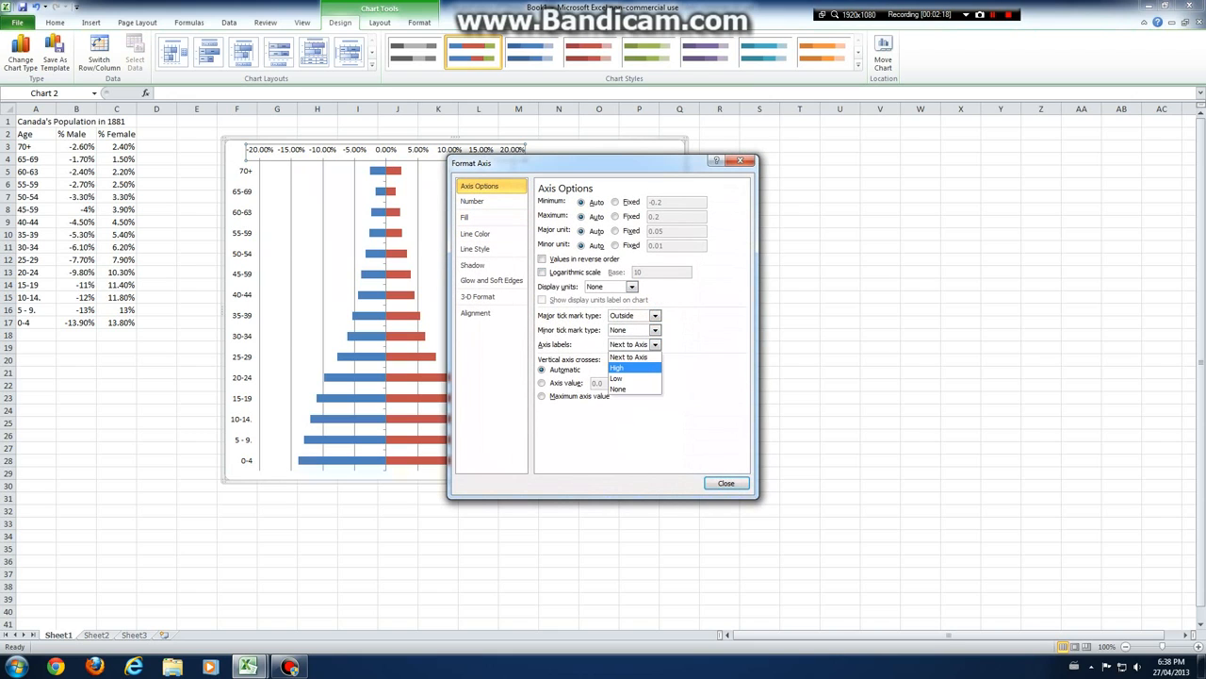
pyautogui.click(622, 356)
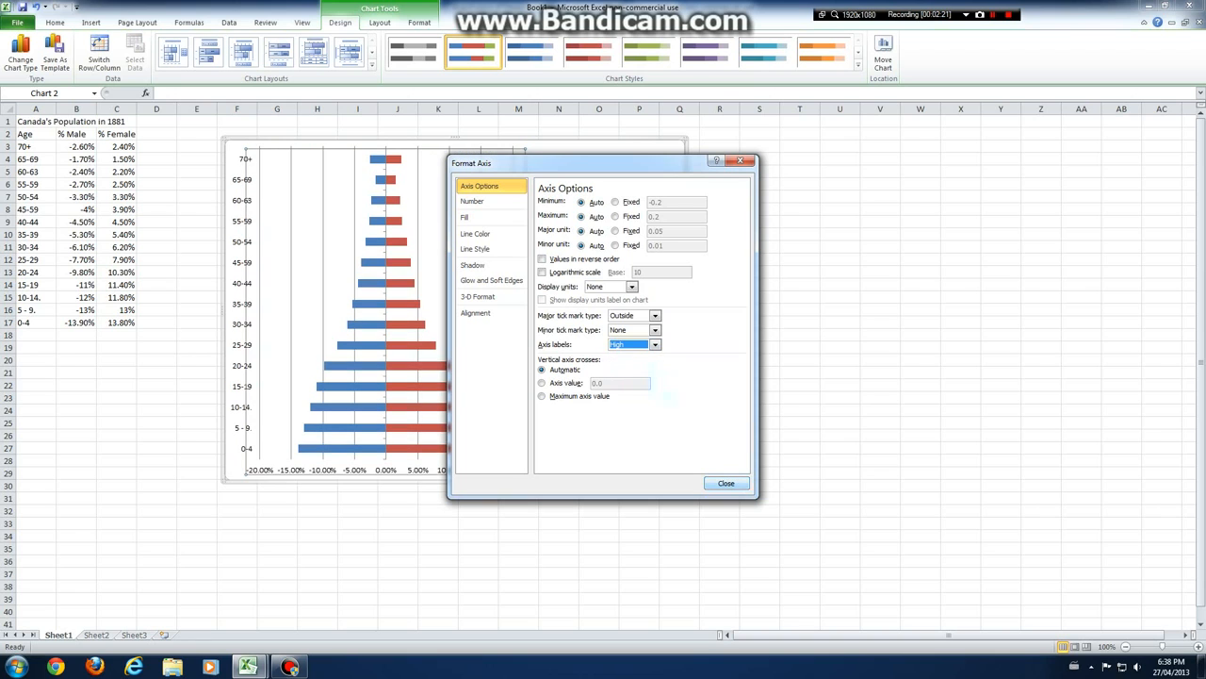
pyautogui.click(726, 483)
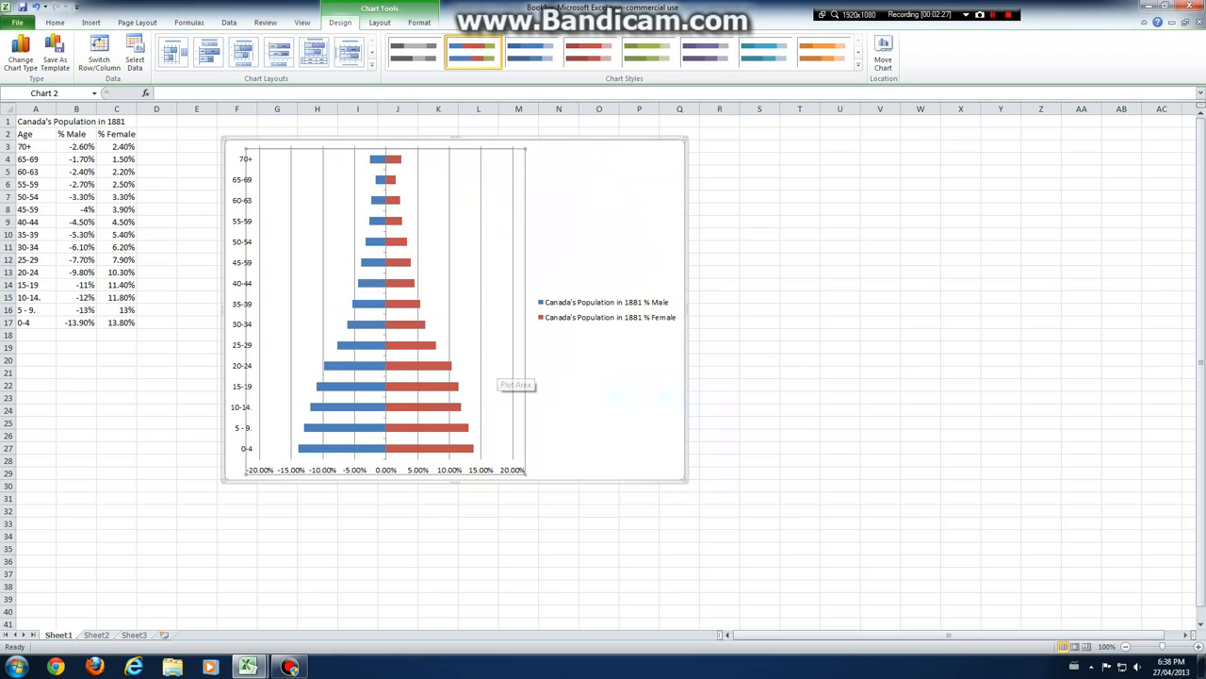
# Remove the chart's vertical gridlines.
pyautogui.click(514, 387)
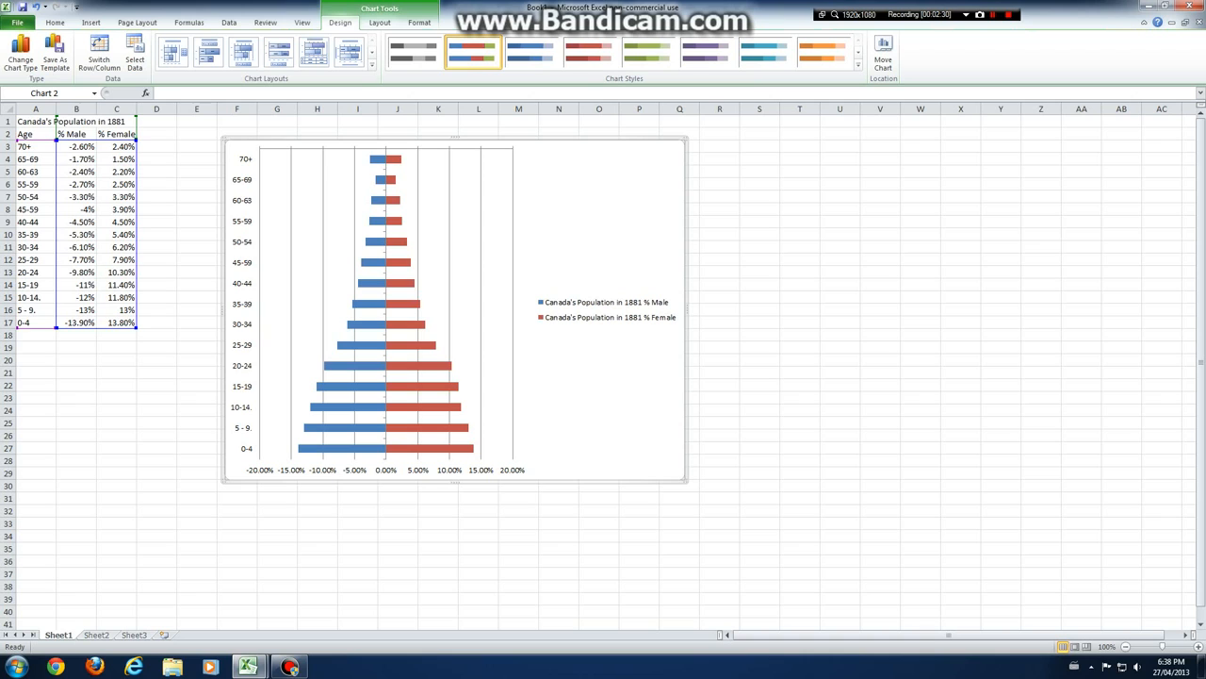
pyautogui.doubleClick(480, 321)
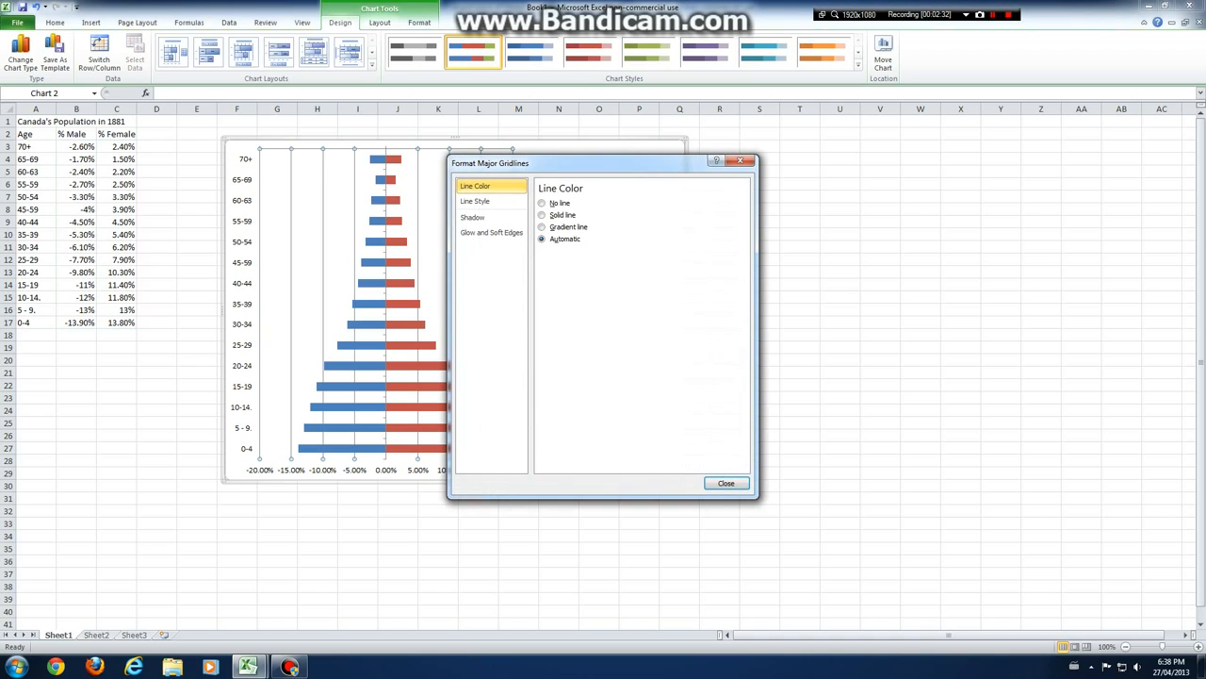
pyautogui.click(541, 203)
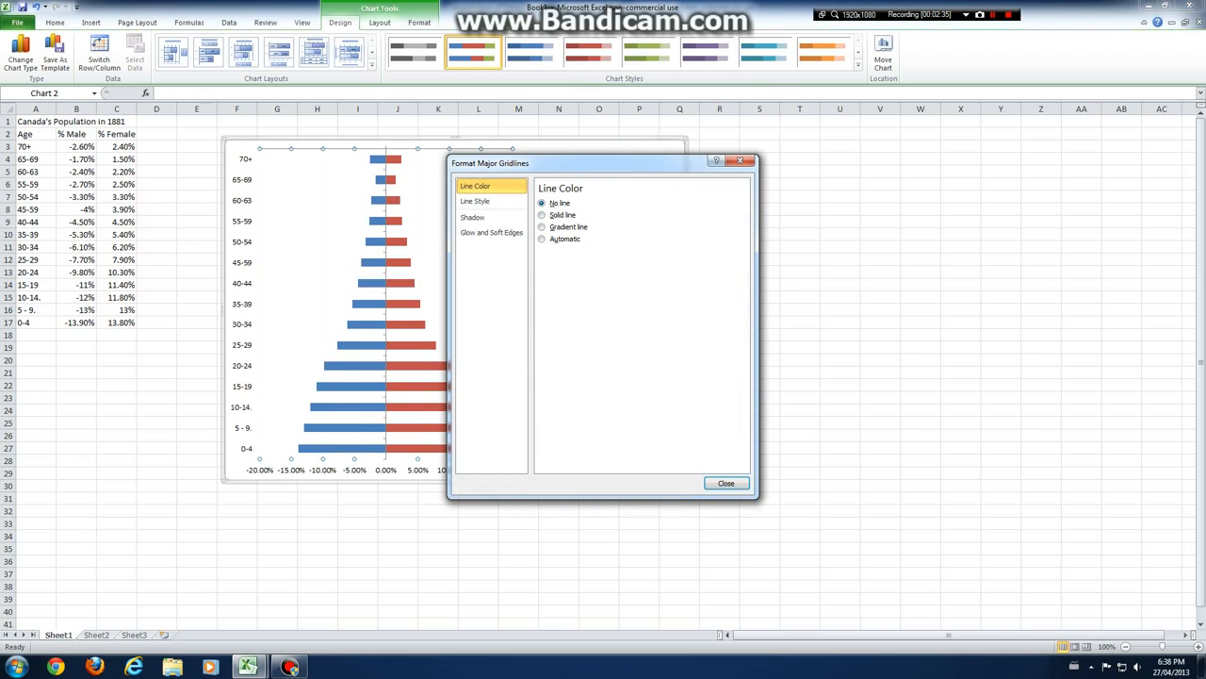
pyautogui.click(726, 482)
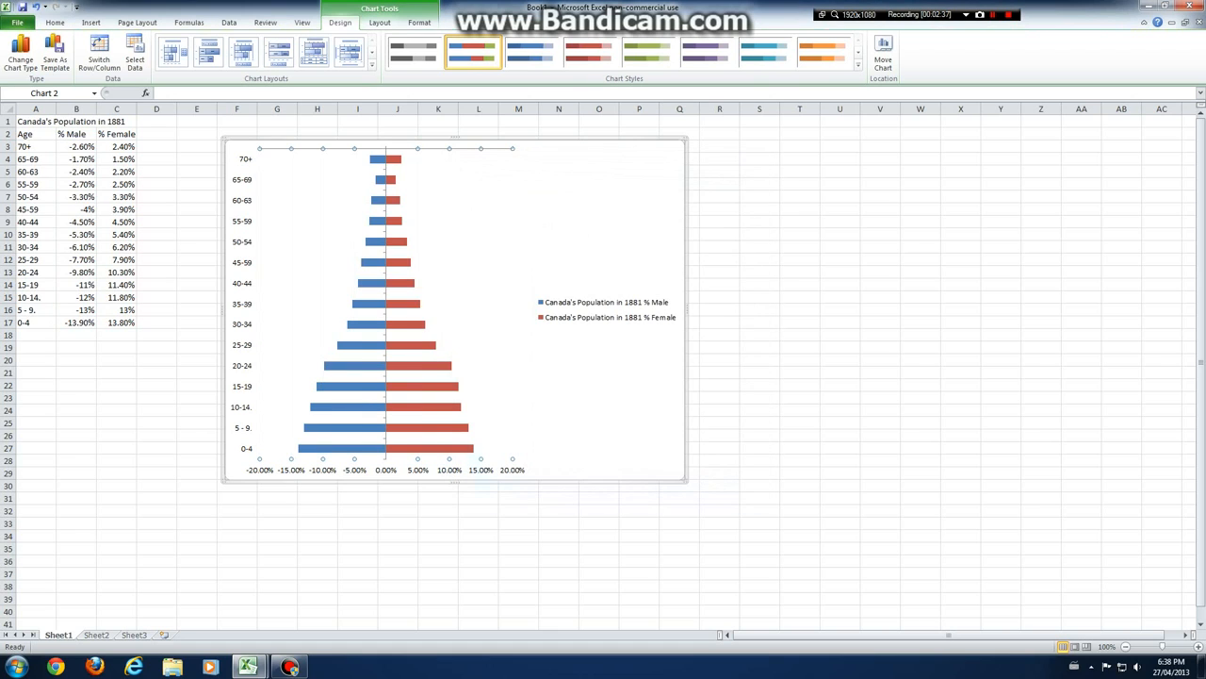
pyautogui.press('Escape')
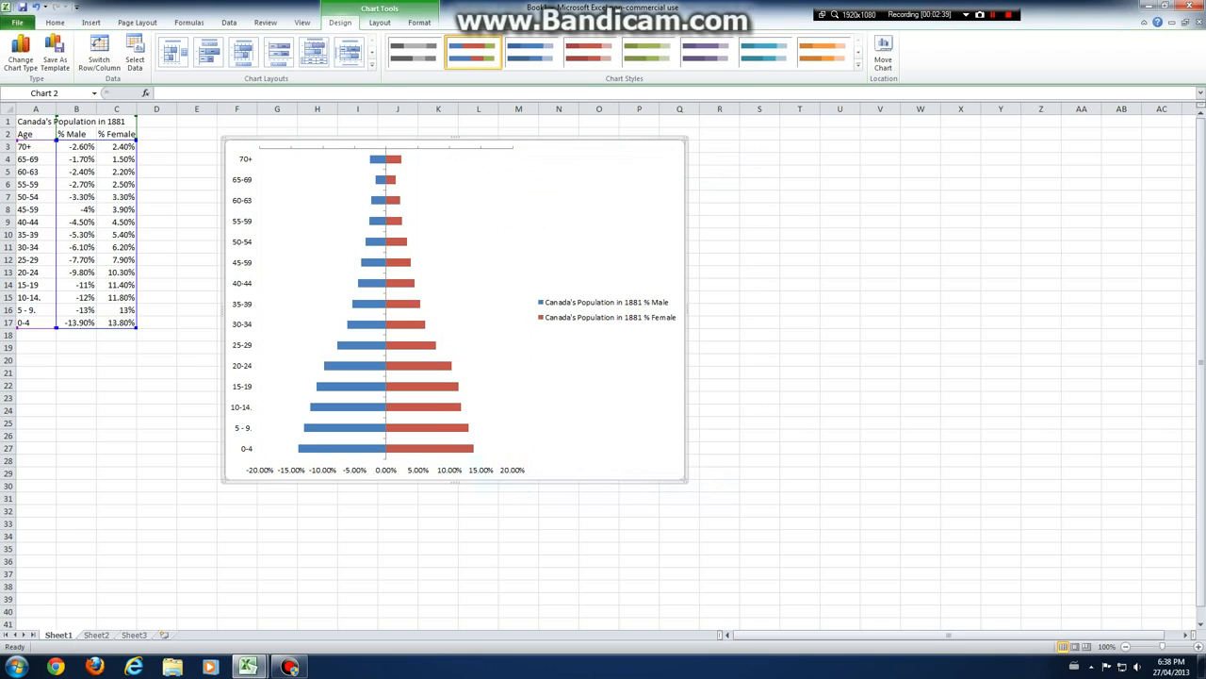
# Give the plot area a solid dark-coloured border line.
pyautogui.doubleClick(472, 235)
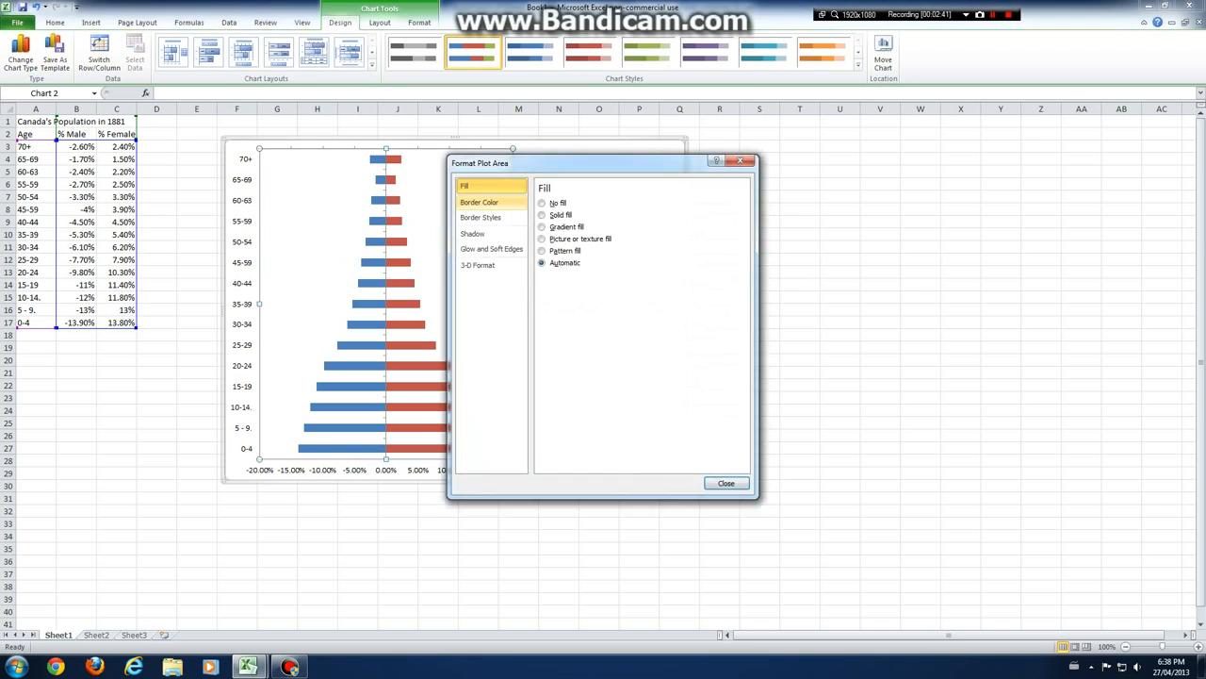
pyautogui.click(479, 202)
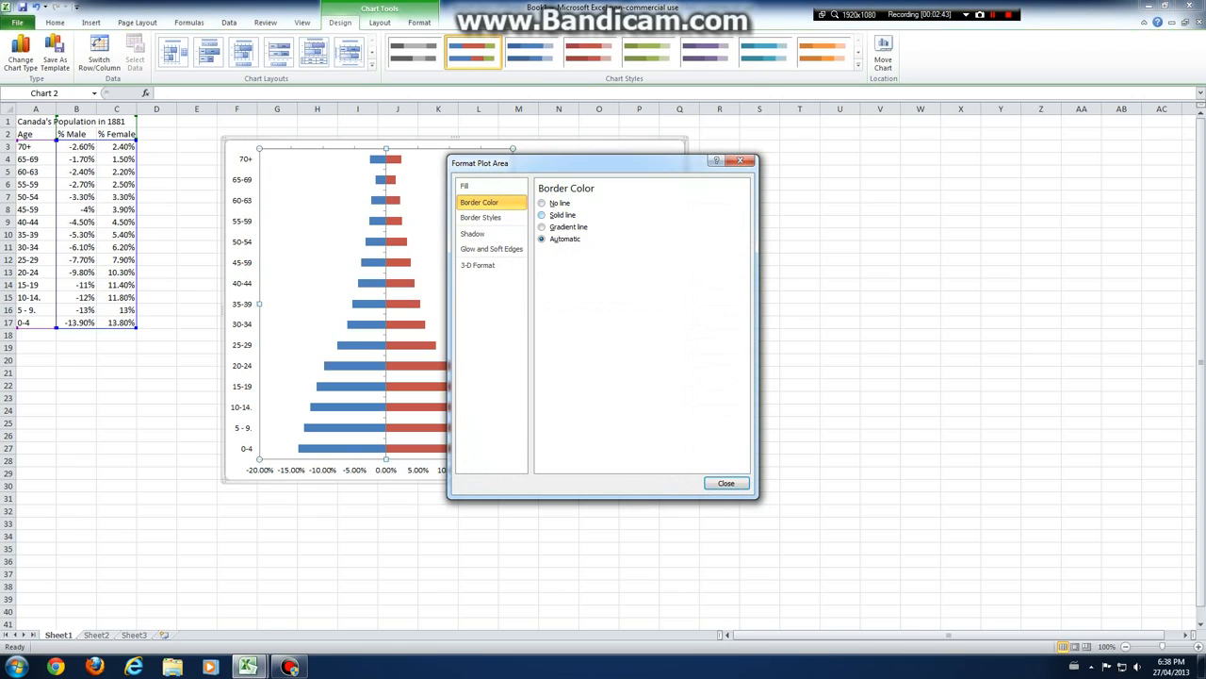
pyautogui.click(541, 215)
pyautogui.click(593, 255)
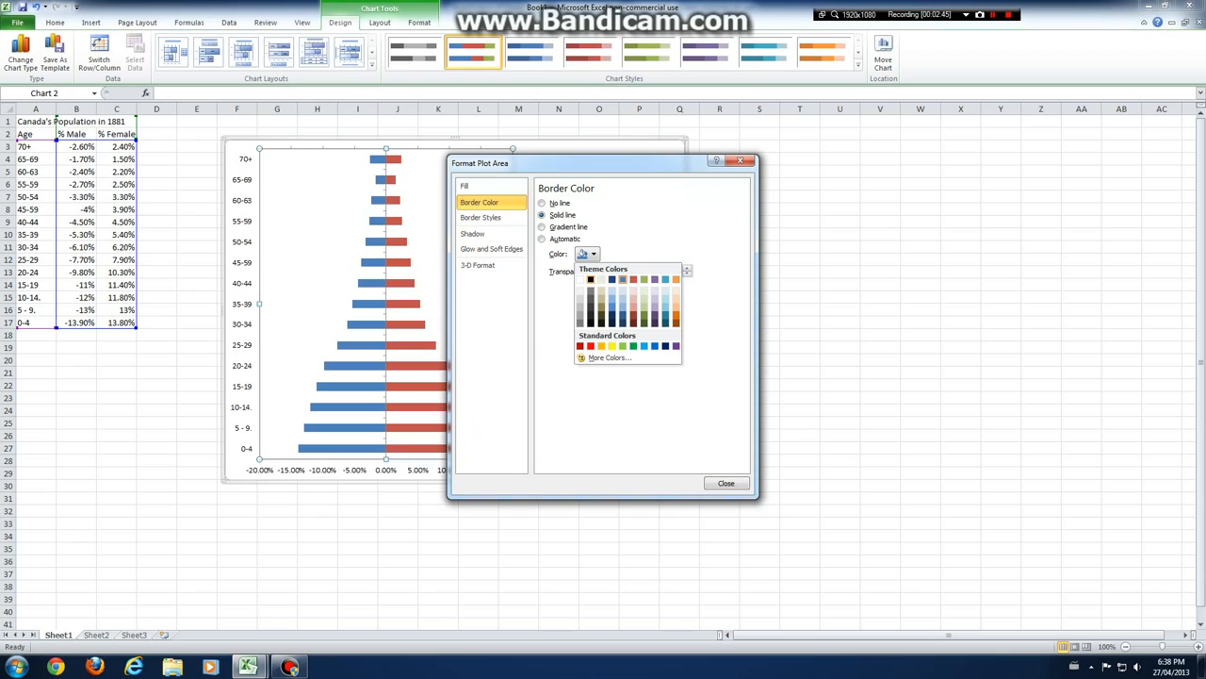
pyautogui.click(591, 280)
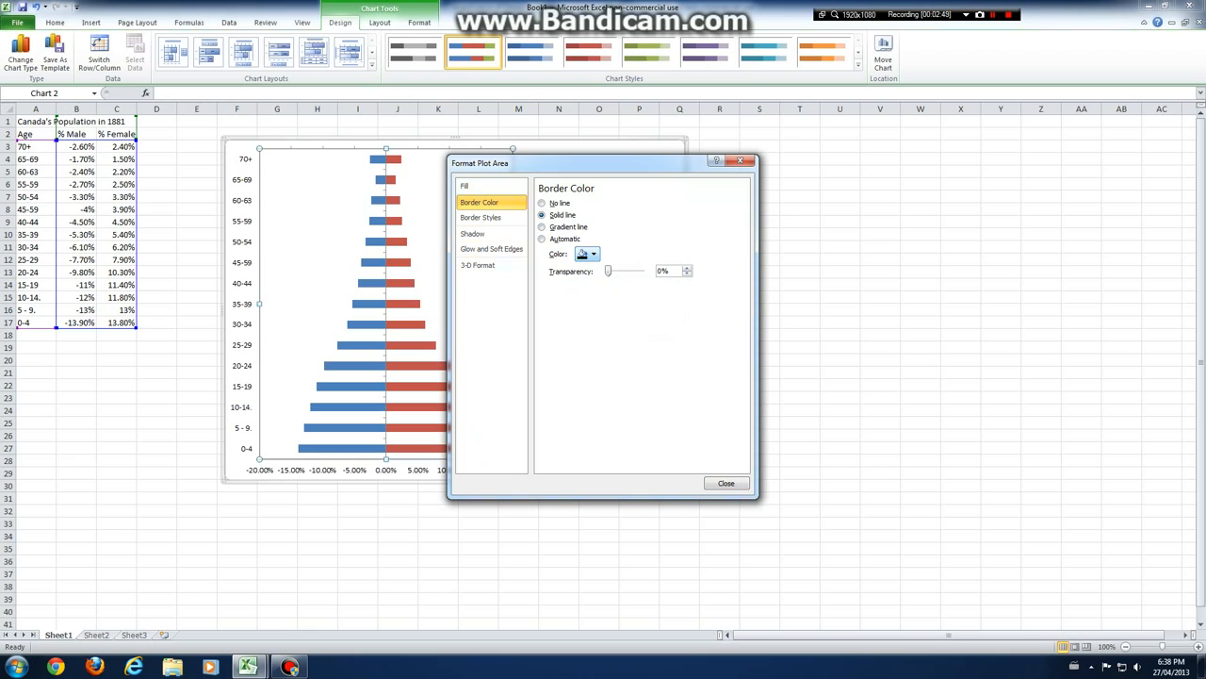
pyautogui.click(593, 255)
pyautogui.click(581, 279)
pyautogui.click(726, 483)
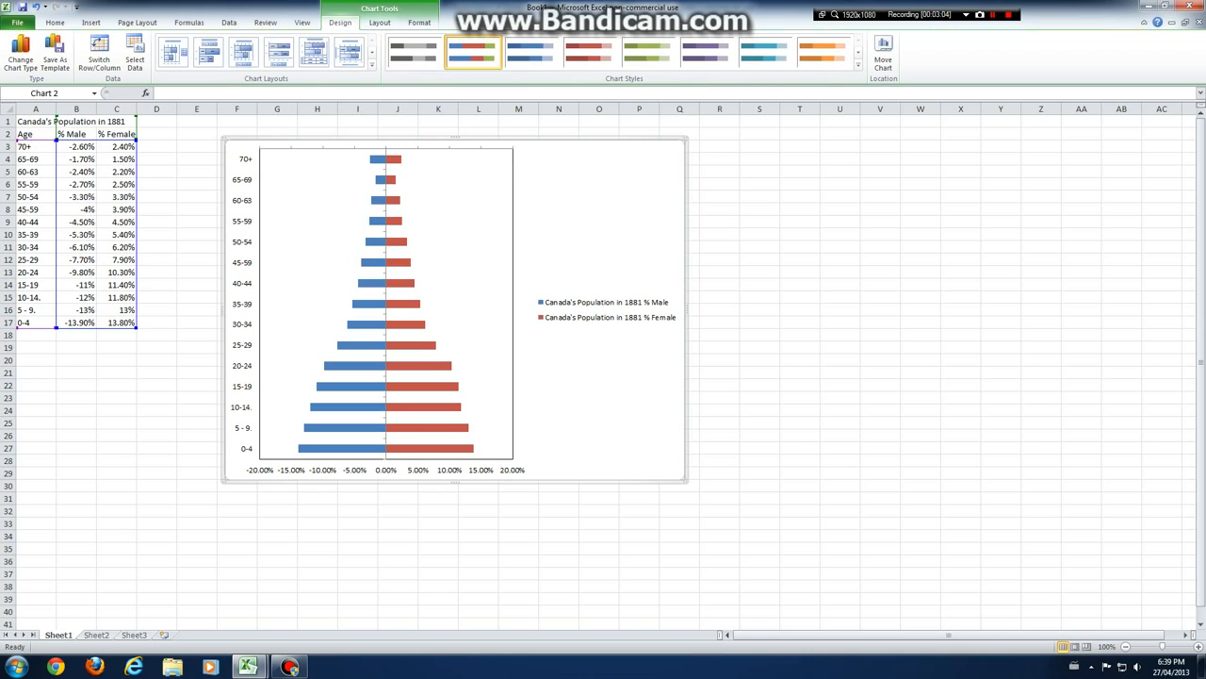
# Try a centred overlay title, remove it, and add a Chart Title placeholder above the chart.
pyautogui.click(156, 322)
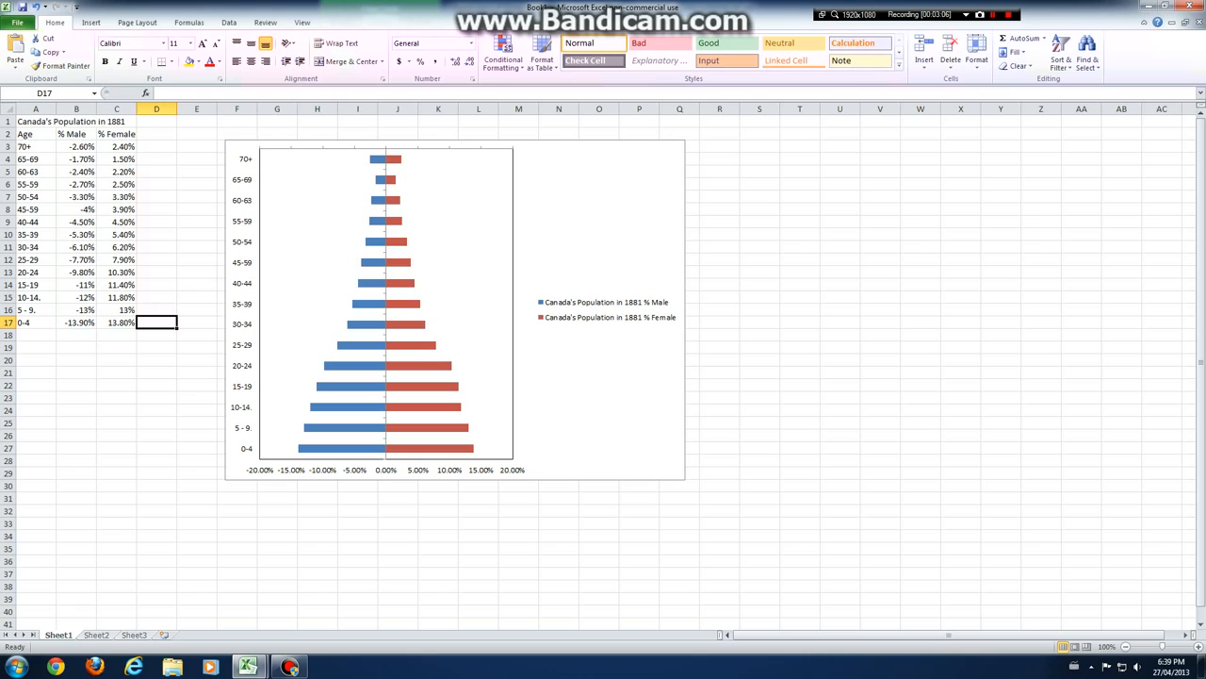
pyautogui.click(603, 405)
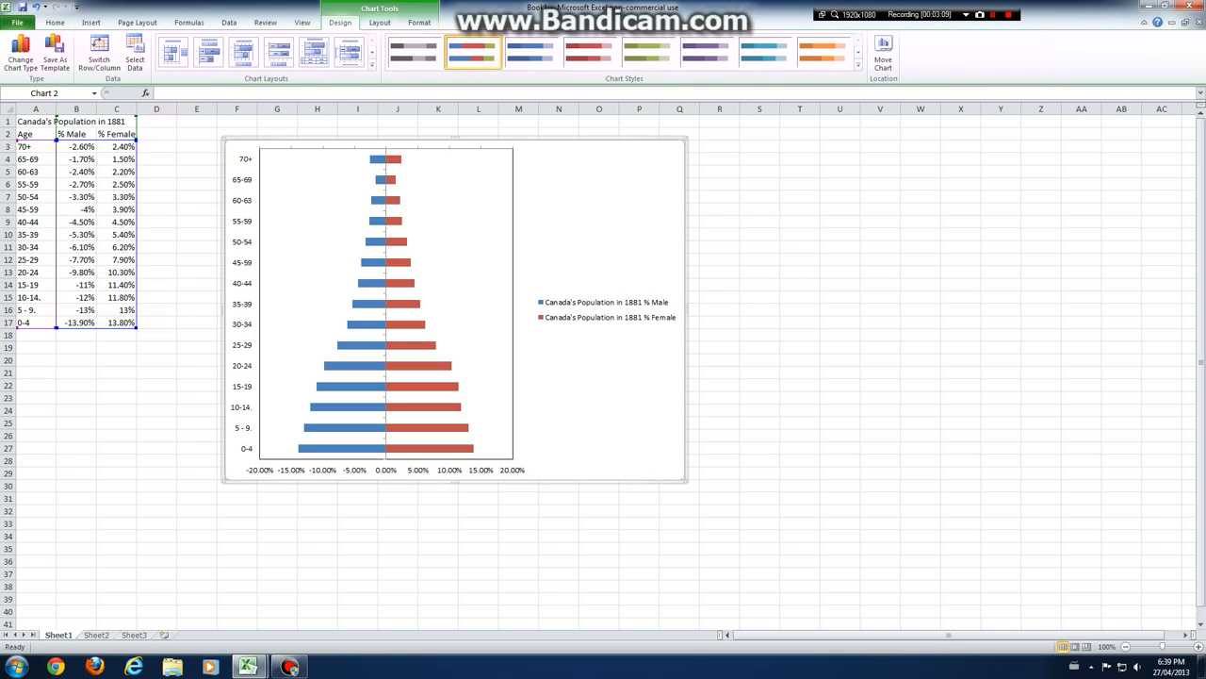
pyautogui.click(380, 22)
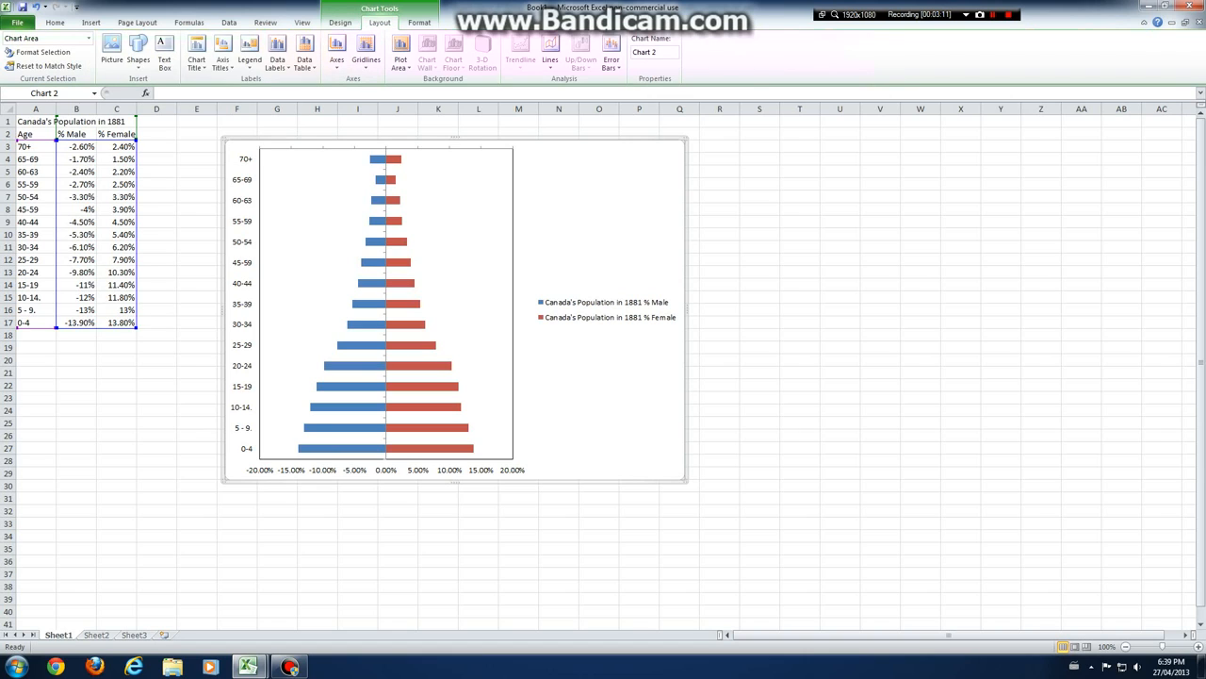
pyautogui.click(196, 59)
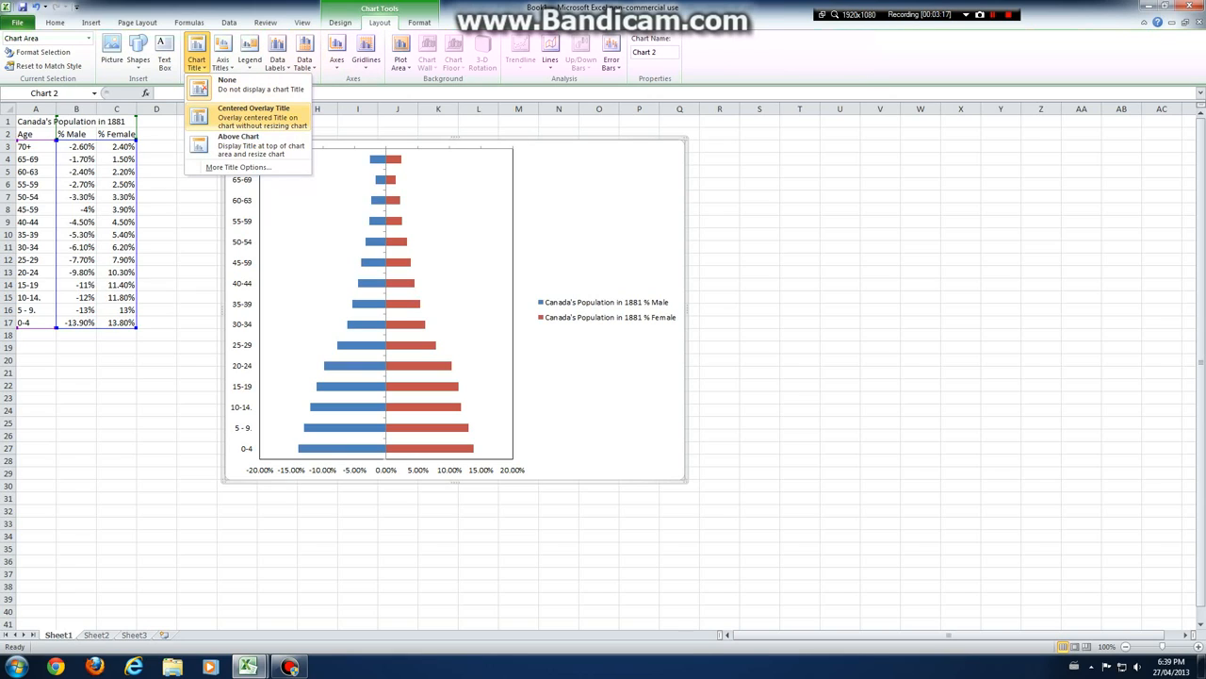
pyautogui.click(253, 117)
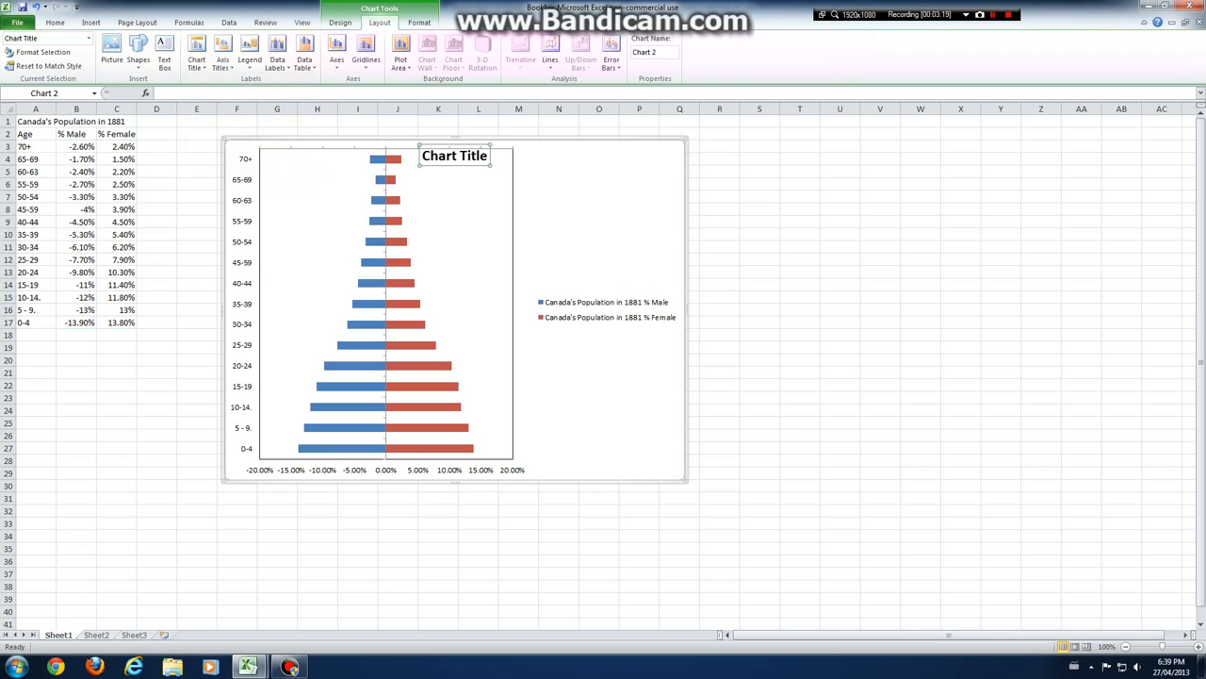
pyautogui.press('Delete')
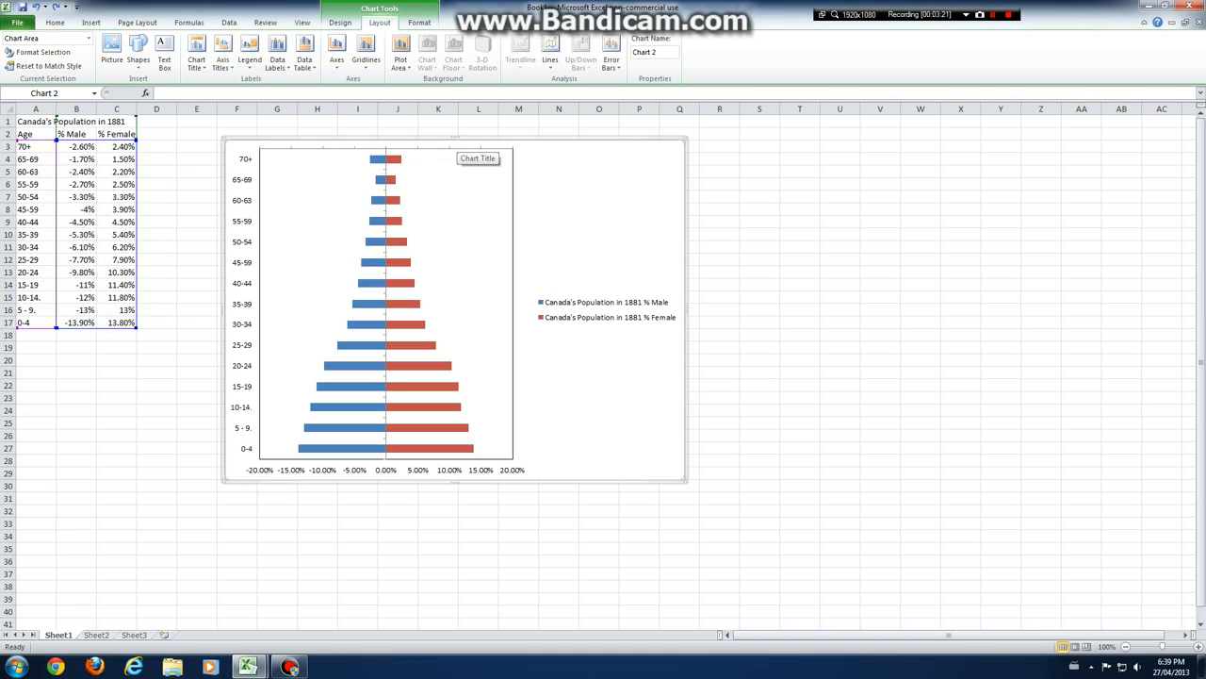
pyautogui.click(222, 59)
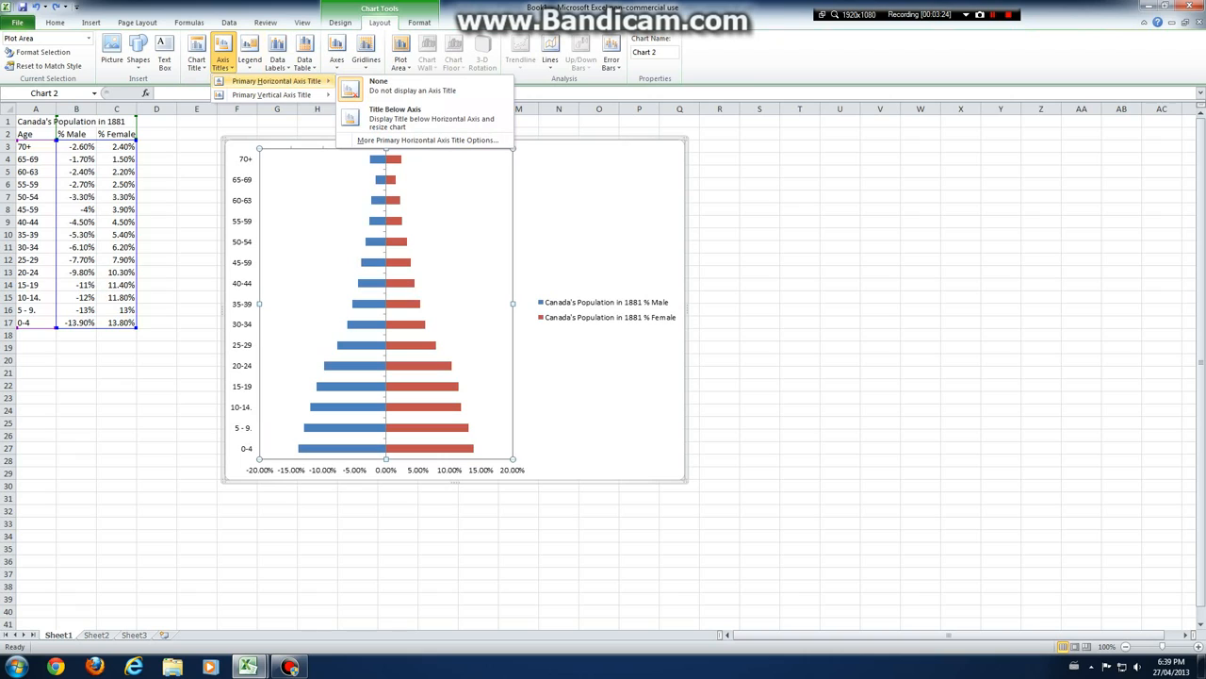
pyautogui.click(196, 59)
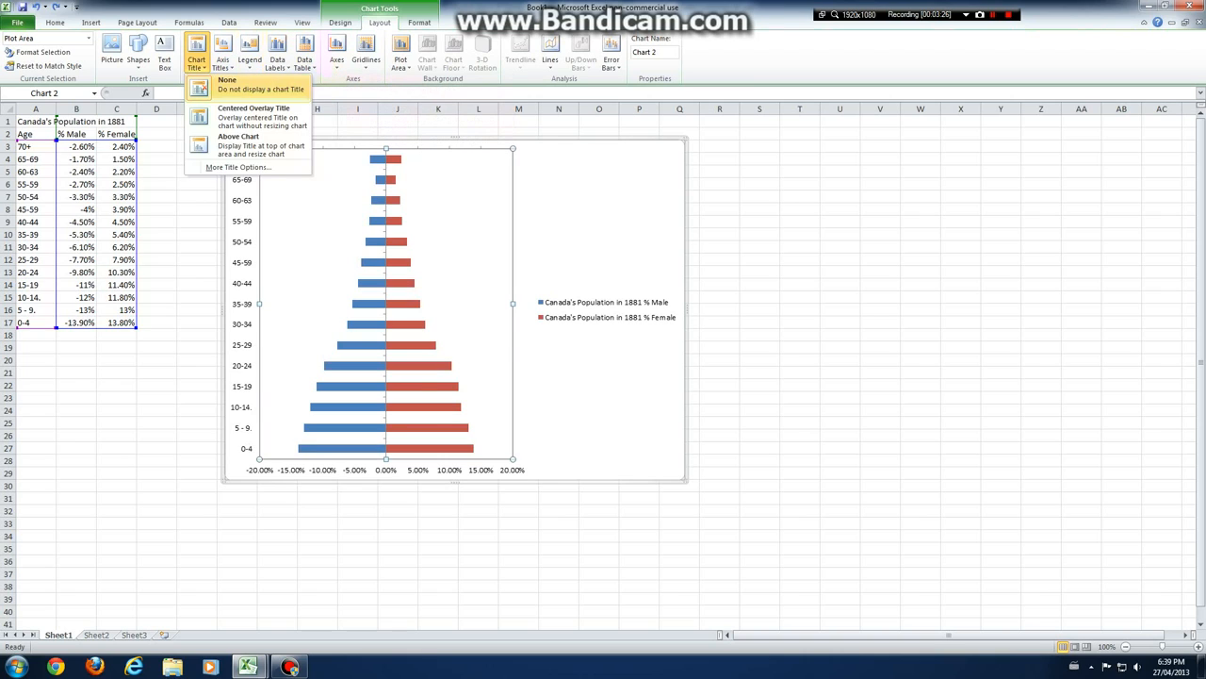
pyautogui.click(250, 141)
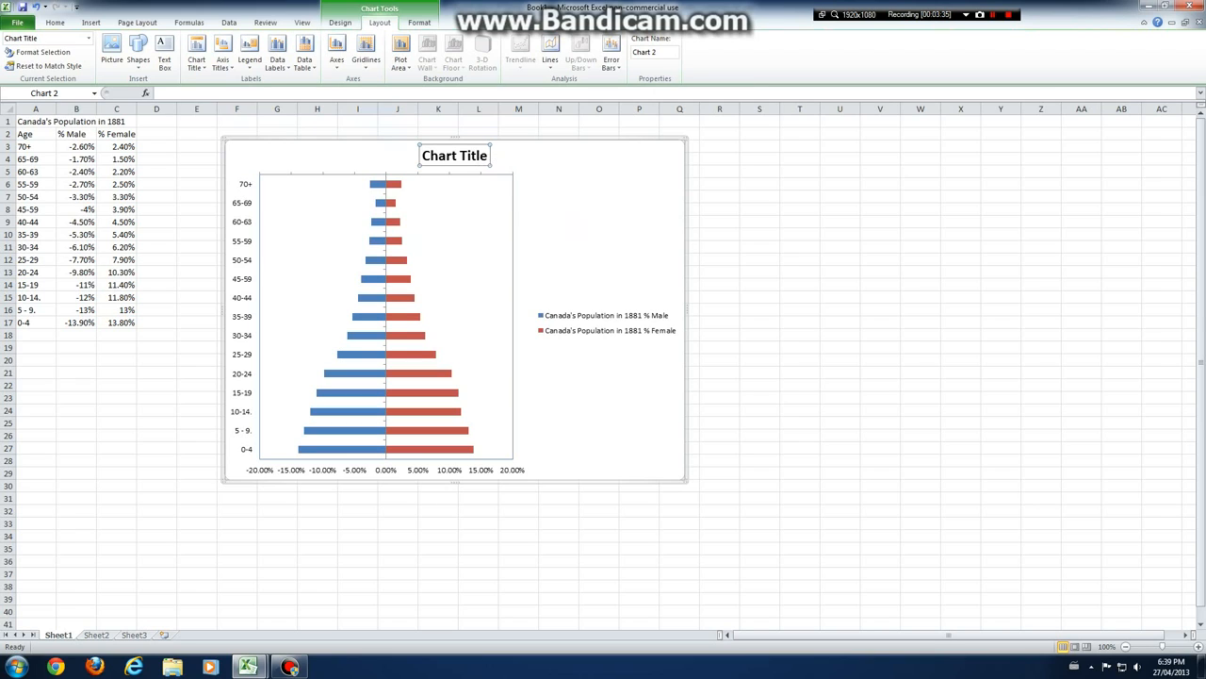
# Undo an accidental chart deletion and retype the title as Canada's Population in 1881.
pyautogui.press('Delete')
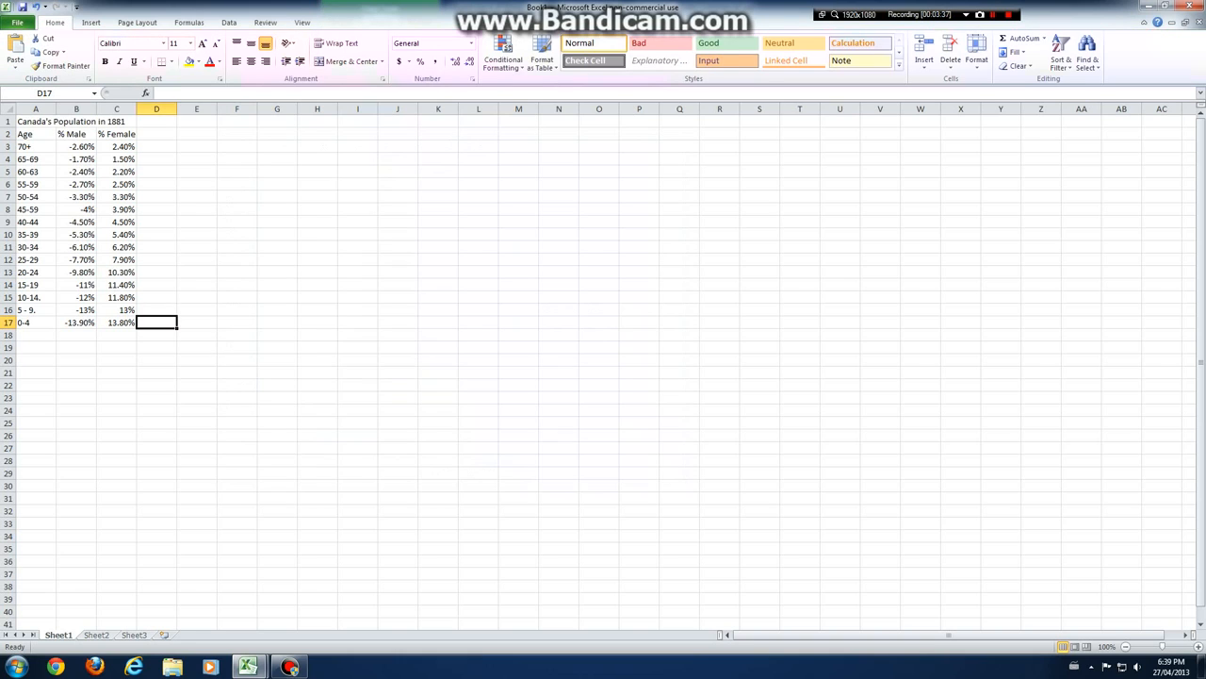
pyautogui.hotkey('ctrl', 'z')
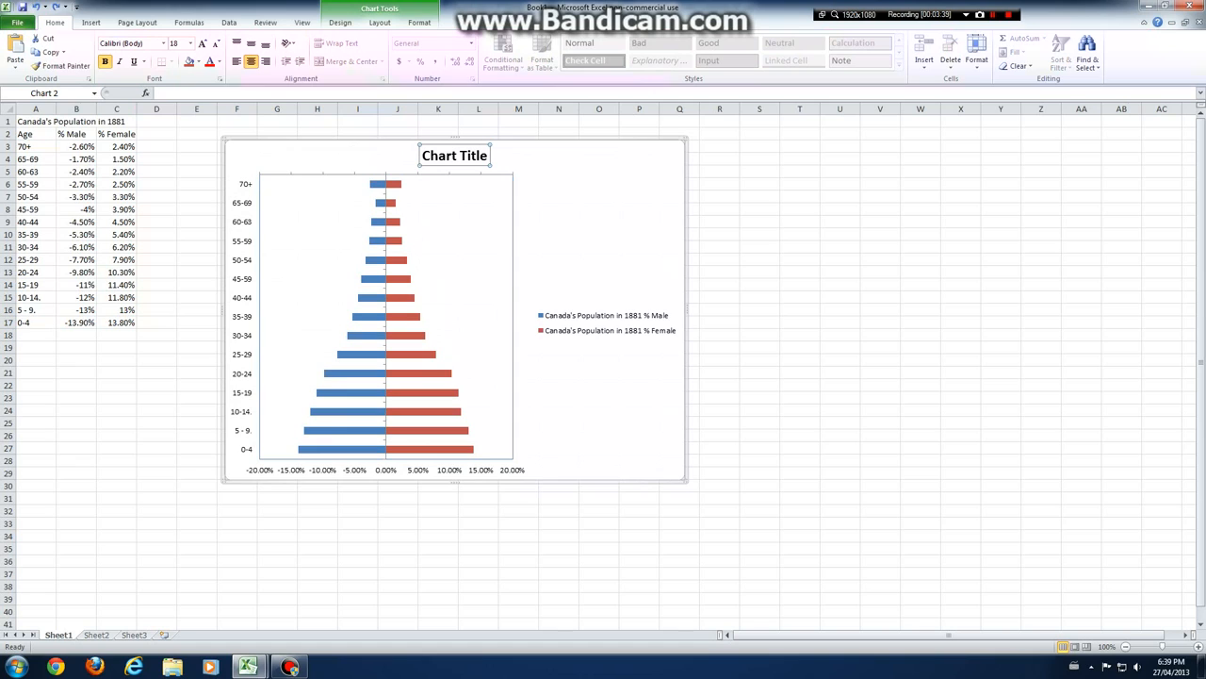
pyautogui.click(477, 155)
pyautogui.doubleClick(454, 156)
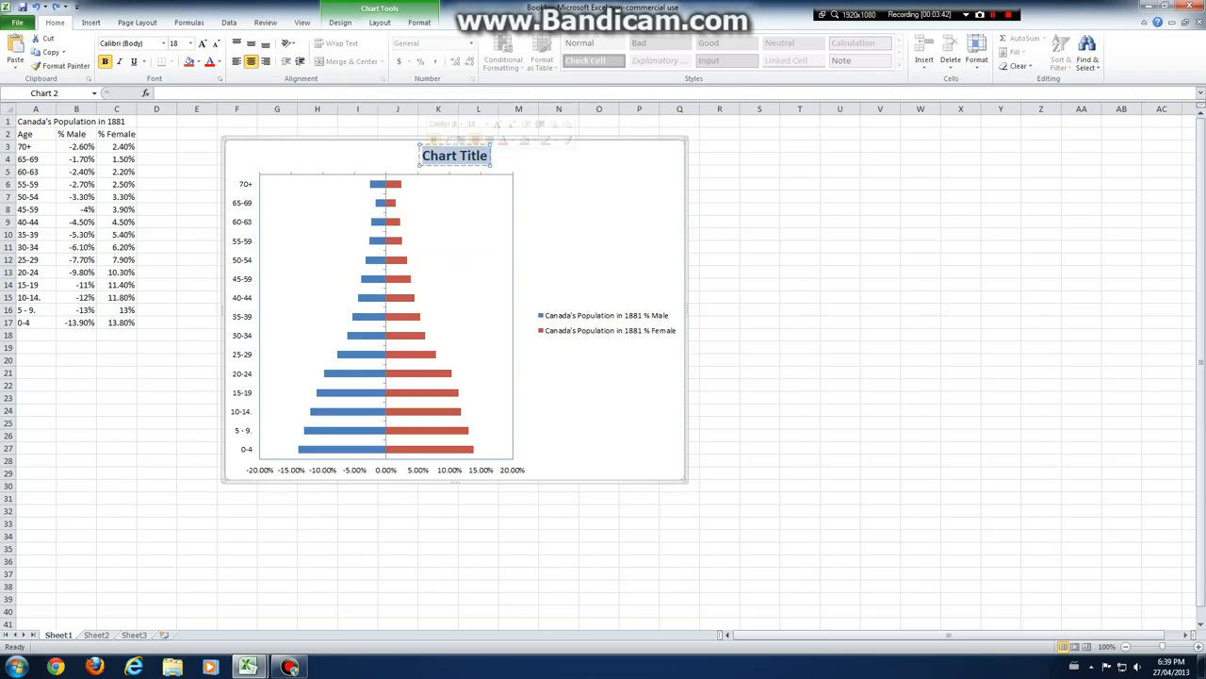
pyautogui.write('C')
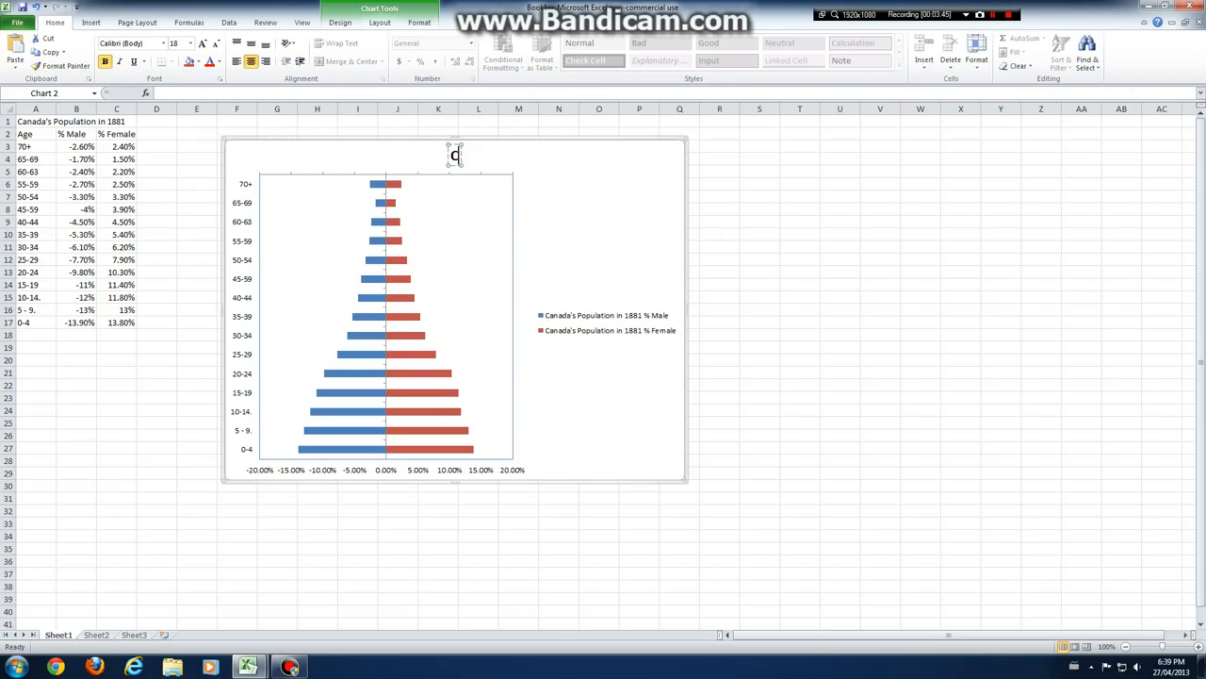
pyautogui.write("anada's P")
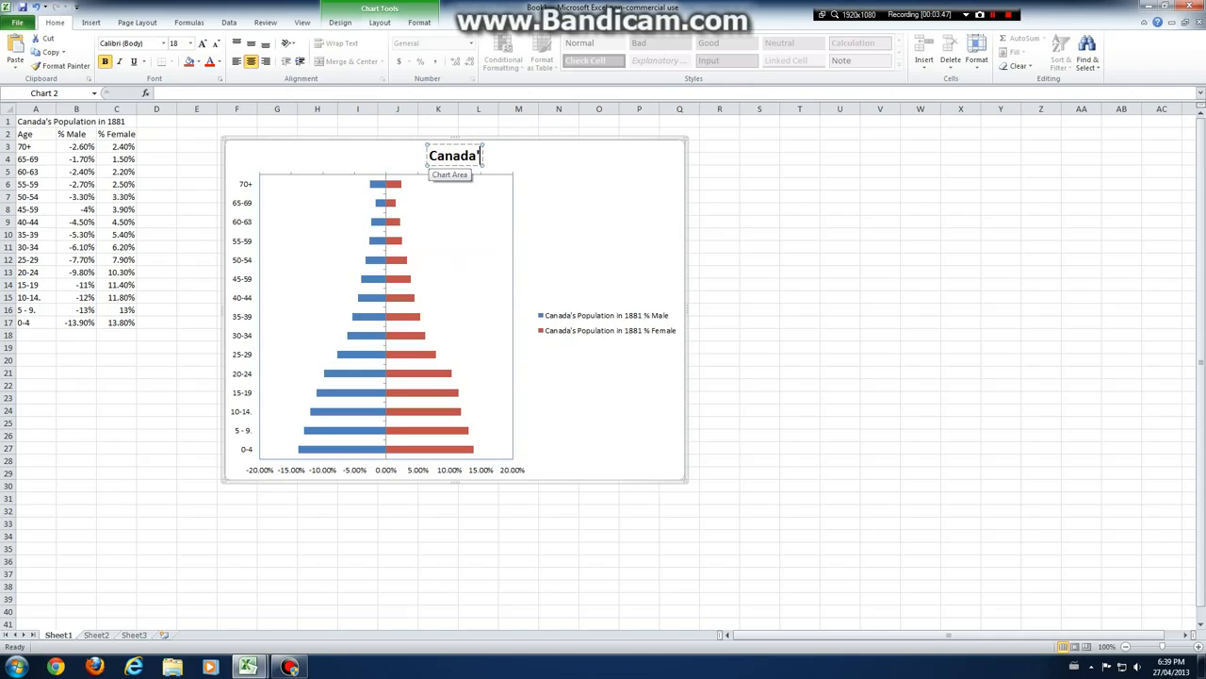
pyautogui.write('opul')
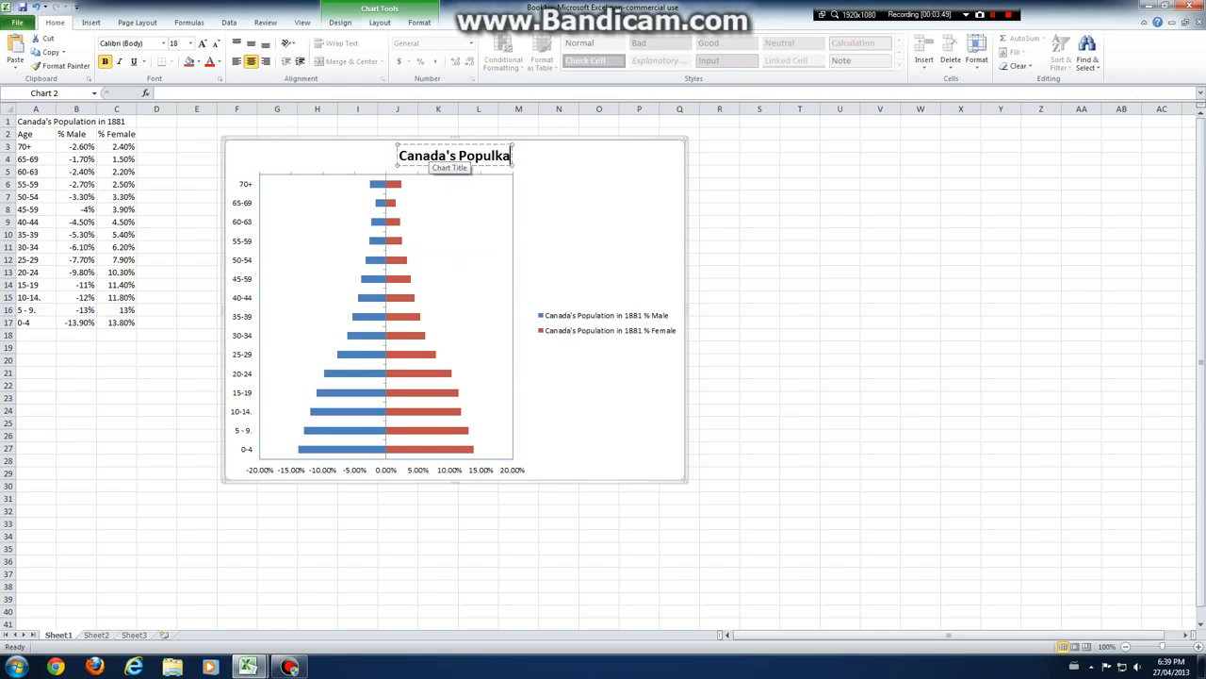
pyautogui.write('ation')
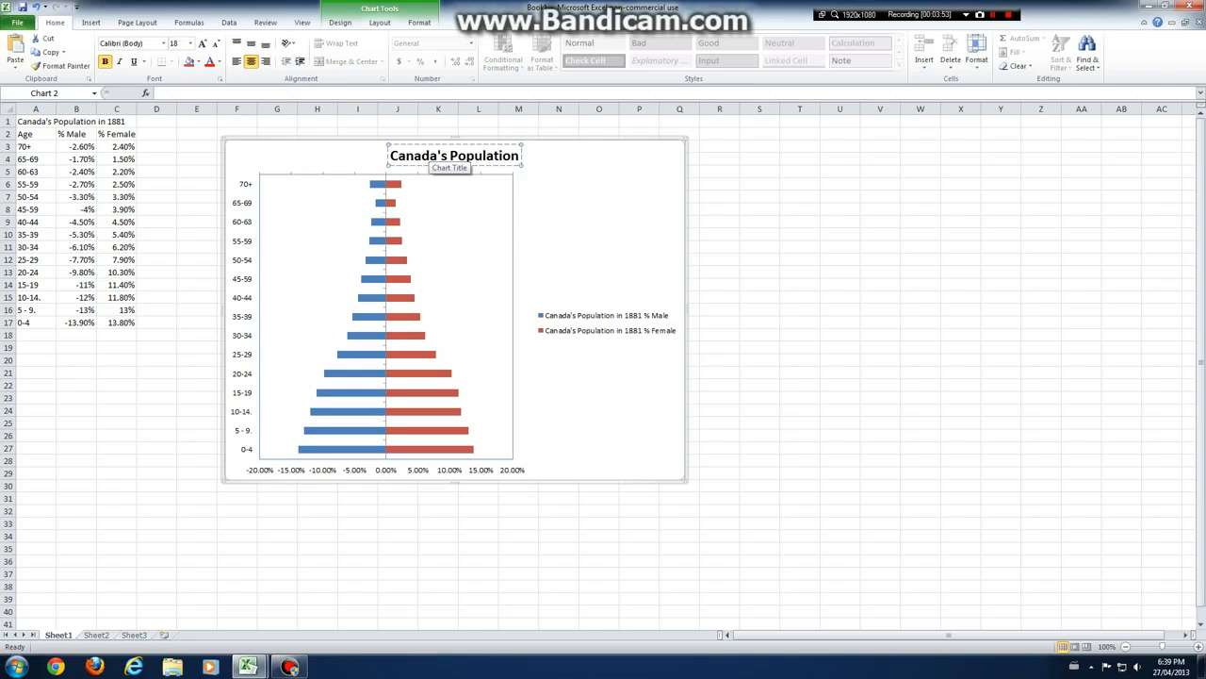
pyautogui.write(' in 181')
pyautogui.press('BackSpace')
pyautogui.write('81')
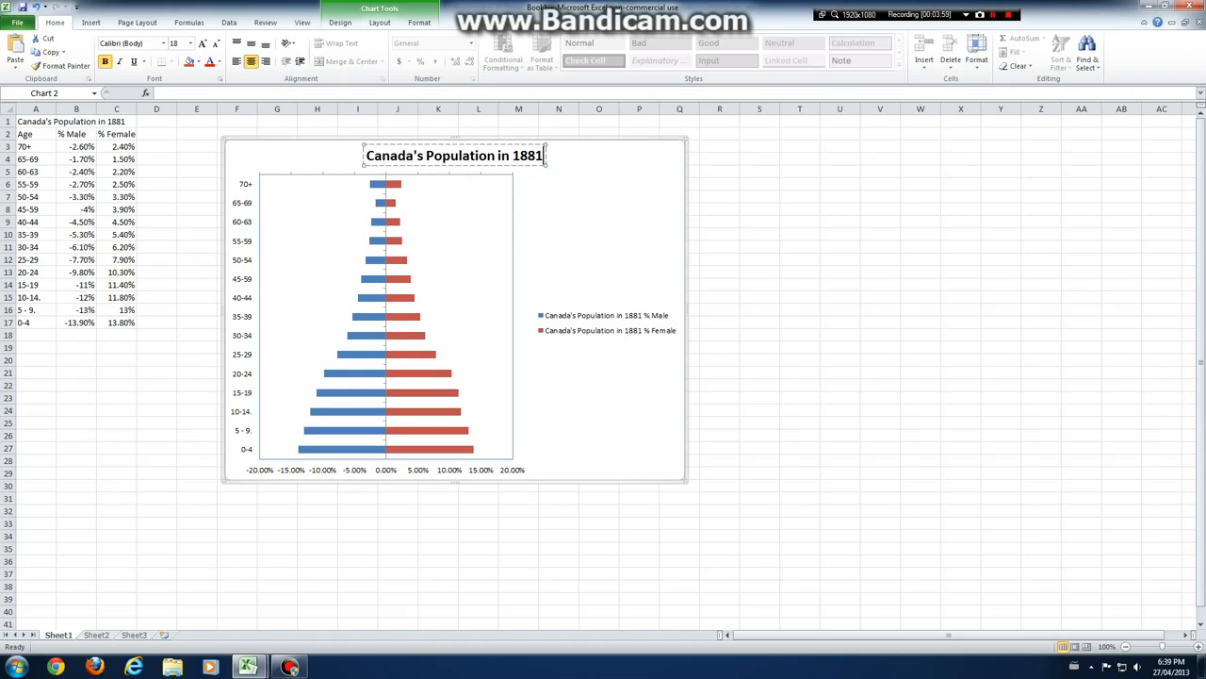
# Select all the chart title text and underline it with Ctrl+U.
pyautogui.press('Escape')
pyautogui.doubleClick(454, 155)
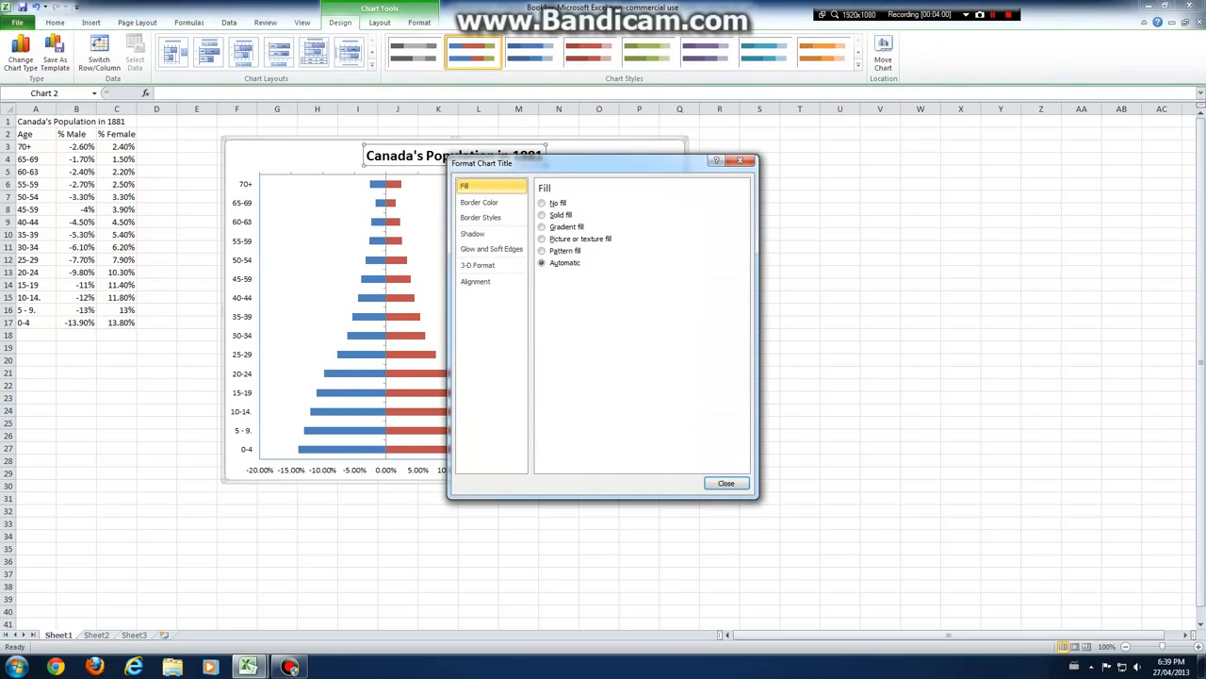
pyautogui.press('Escape')
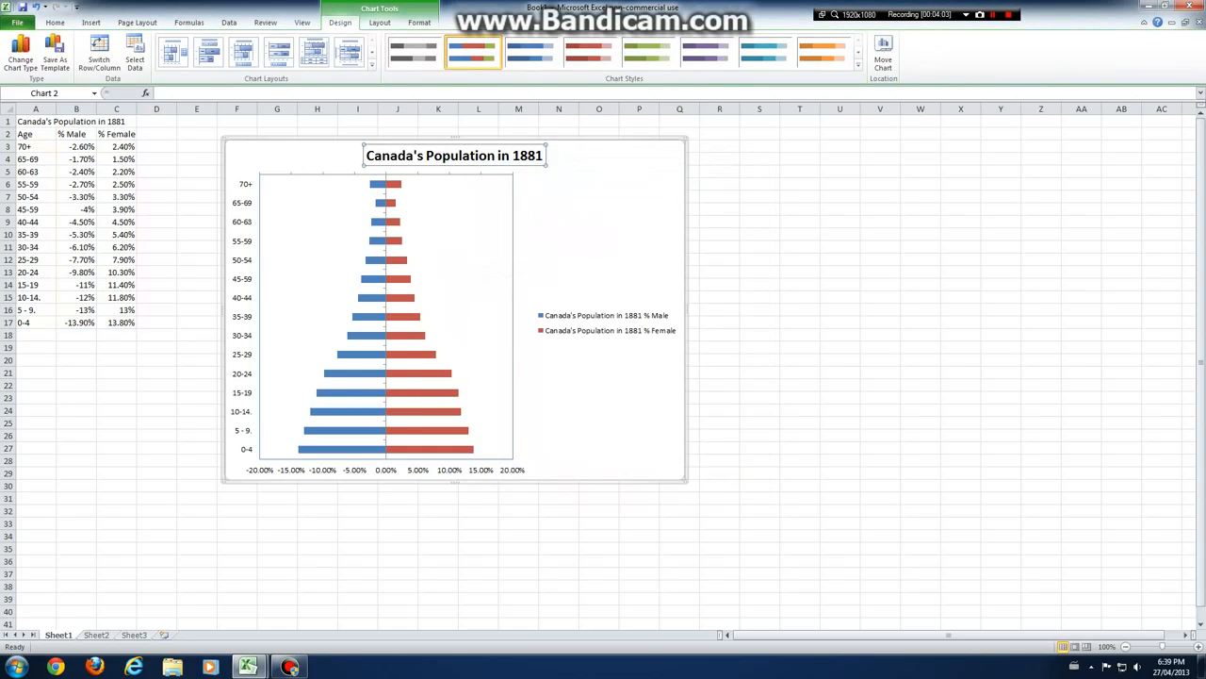
pyautogui.moveTo(513, 155); pyautogui.dragTo(499, 156)
pyautogui.hotkey('ctrl', 'a')
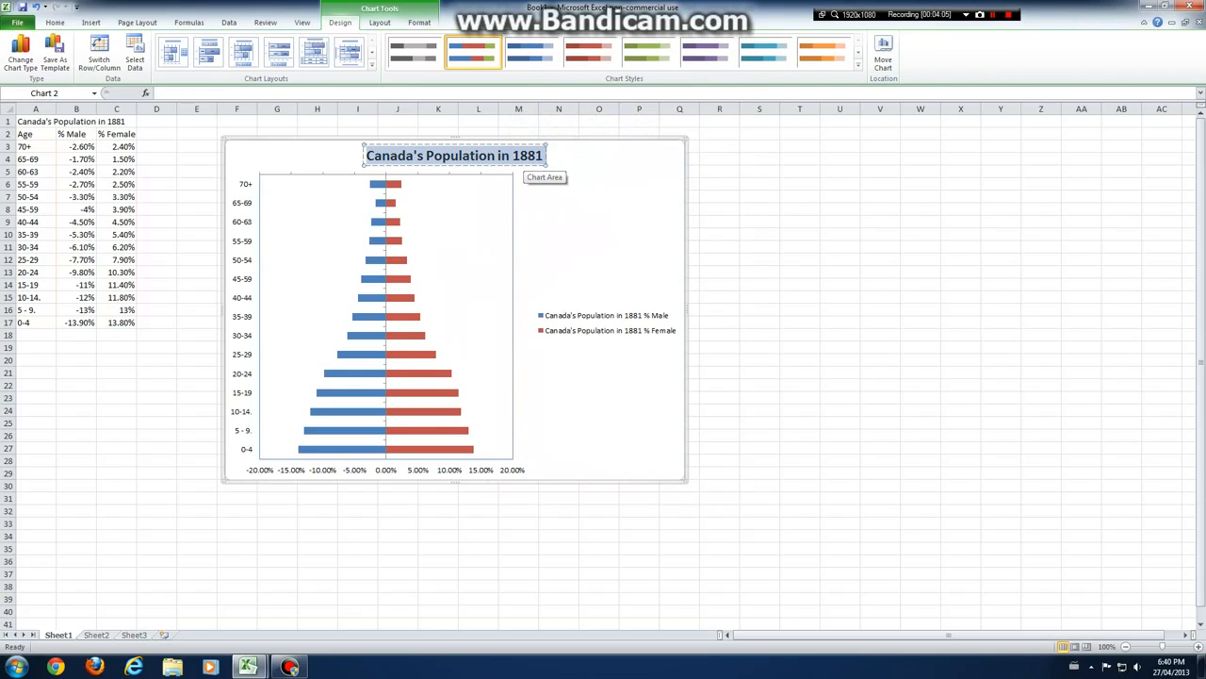
pyautogui.hotkey('ctrl', 'u')
pyautogui.press('Escape')
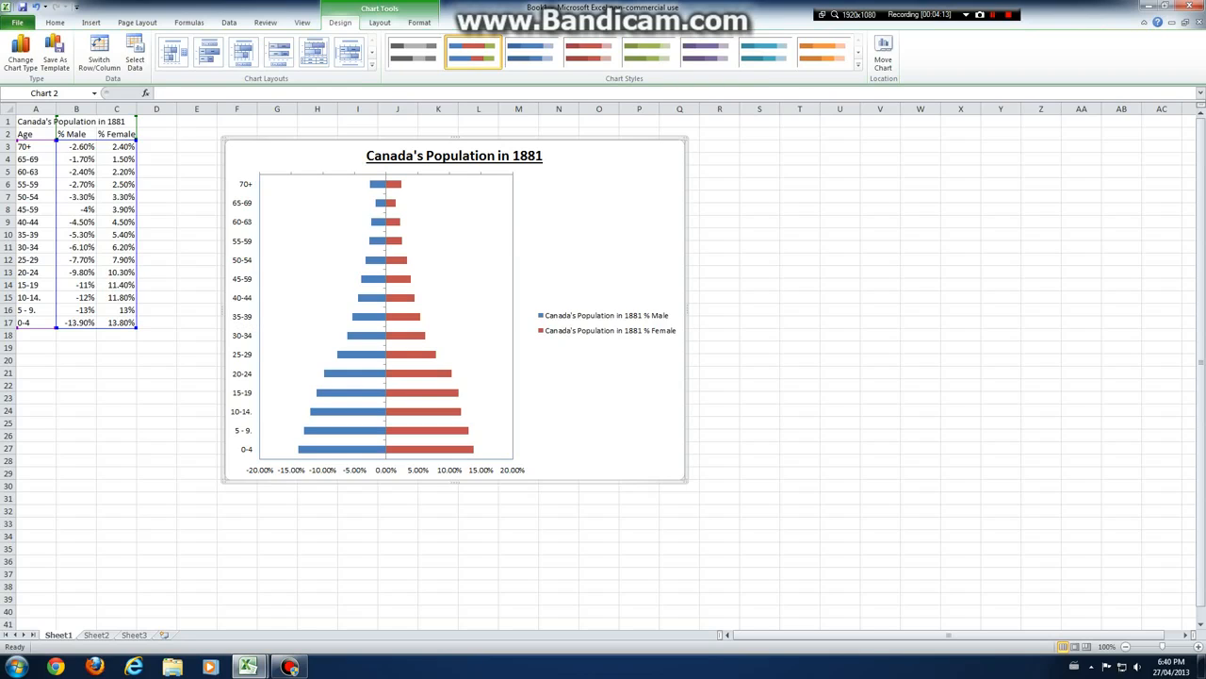
# Nudge the plot area right and up beneath the title, then slightly back left.
pyautogui.click(269, 321)
pyautogui.moveTo(268, 321); pyautogui.dragTo(289, 311)
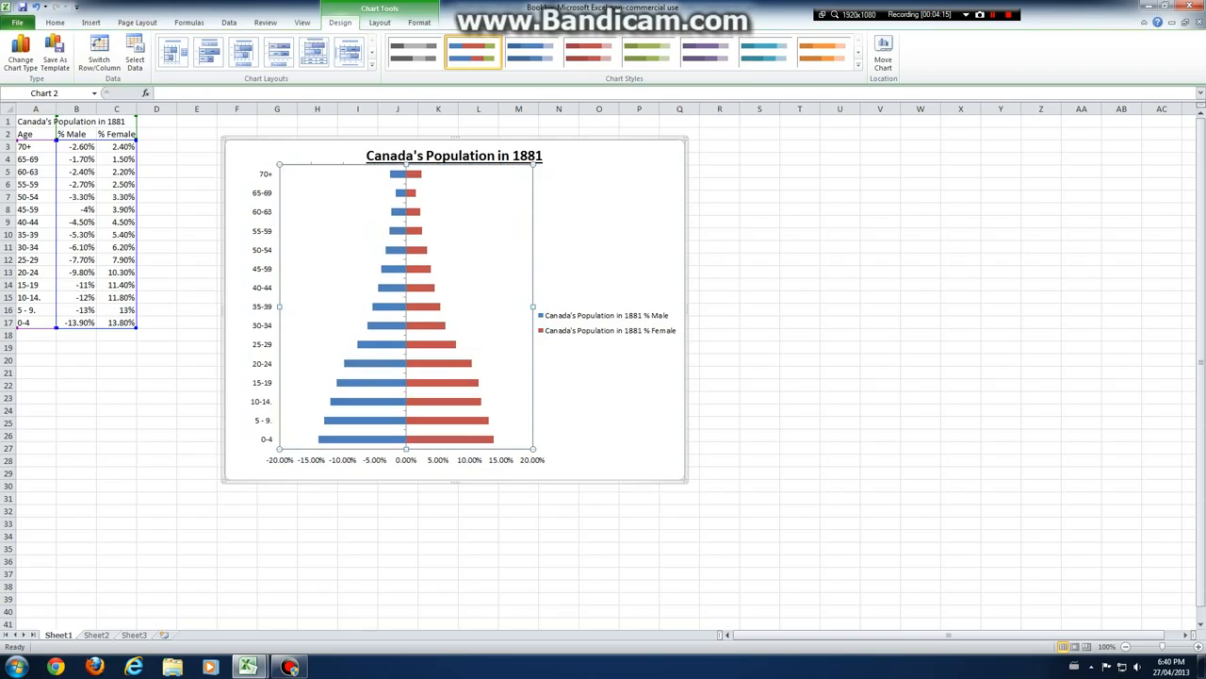
pyautogui.moveTo(406, 311); pyautogui.dragTo(429, 311)
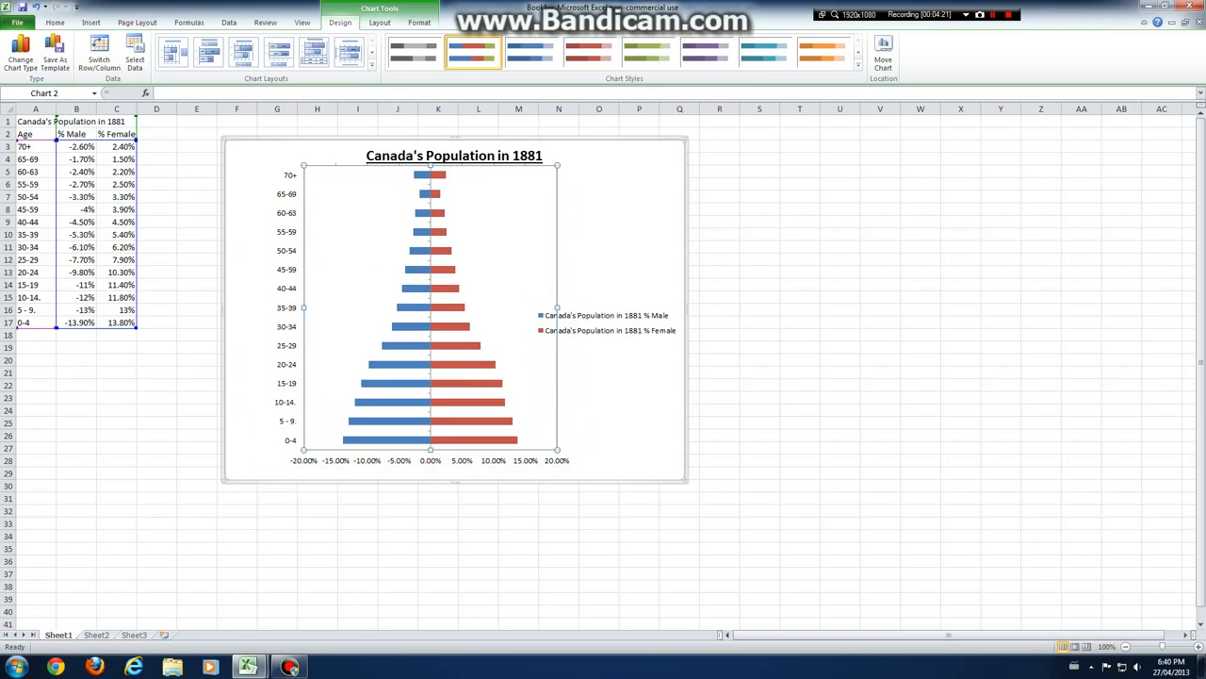
pyautogui.click(613, 282)
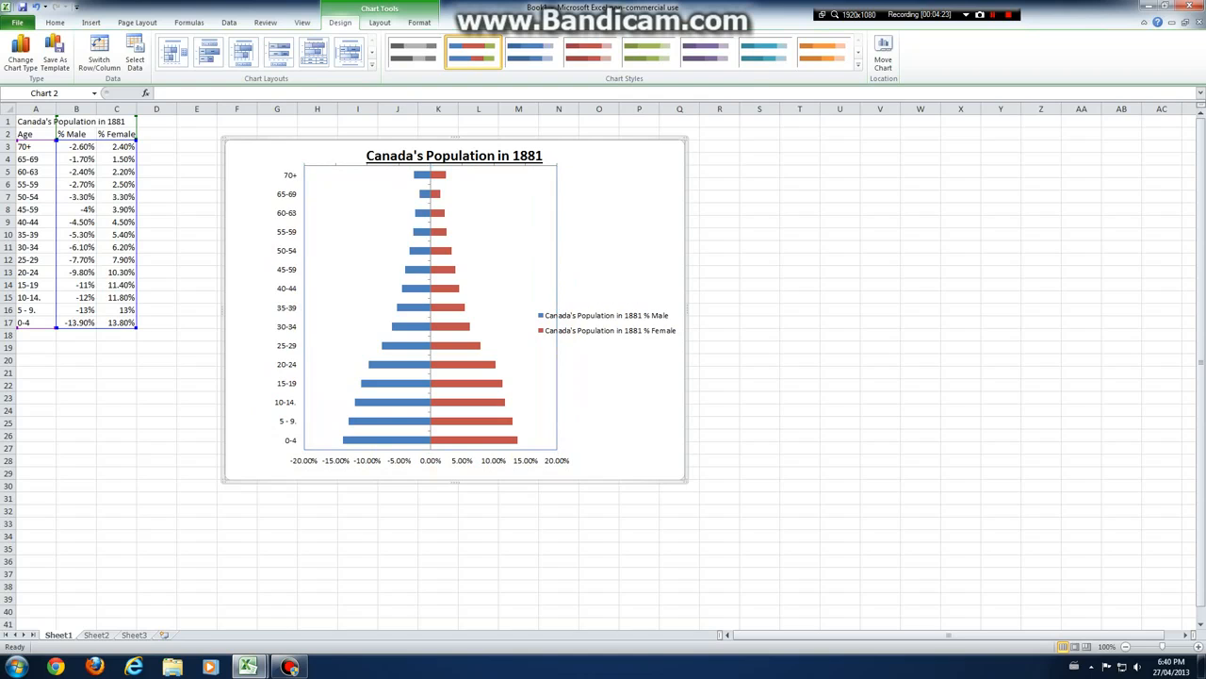
pyautogui.moveTo(556, 311); pyautogui.dragTo(538, 311)
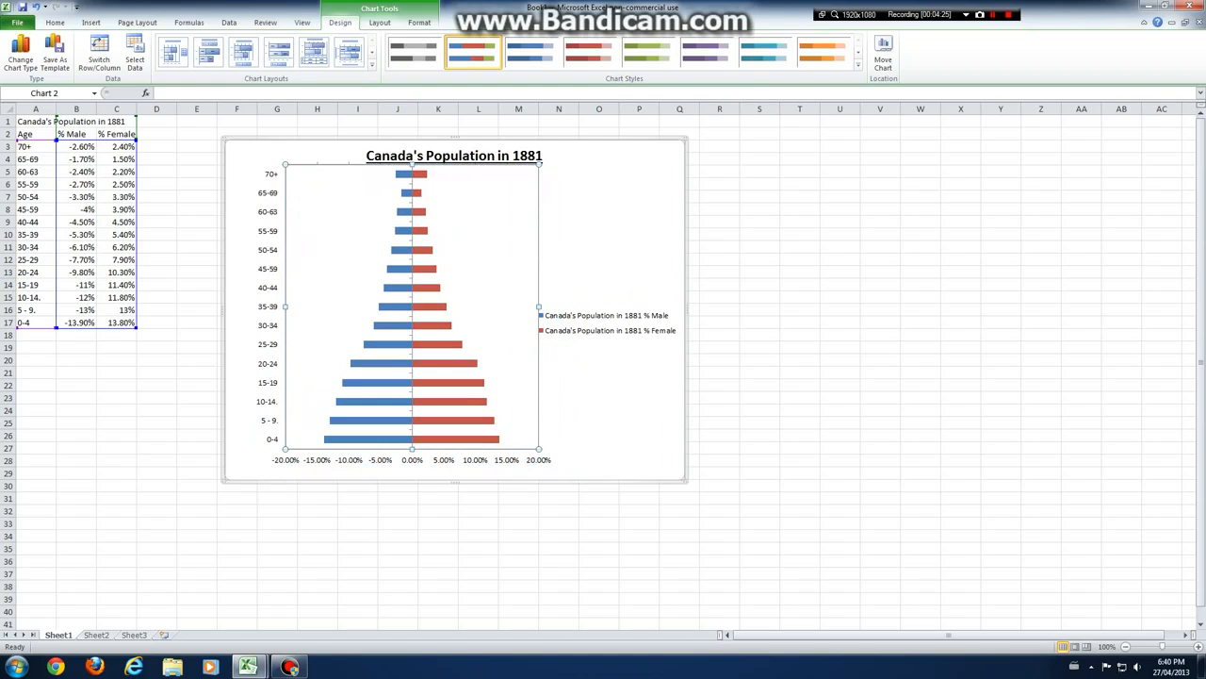
pyautogui.moveTo(410, 311); pyautogui.dragTo(406, 311)
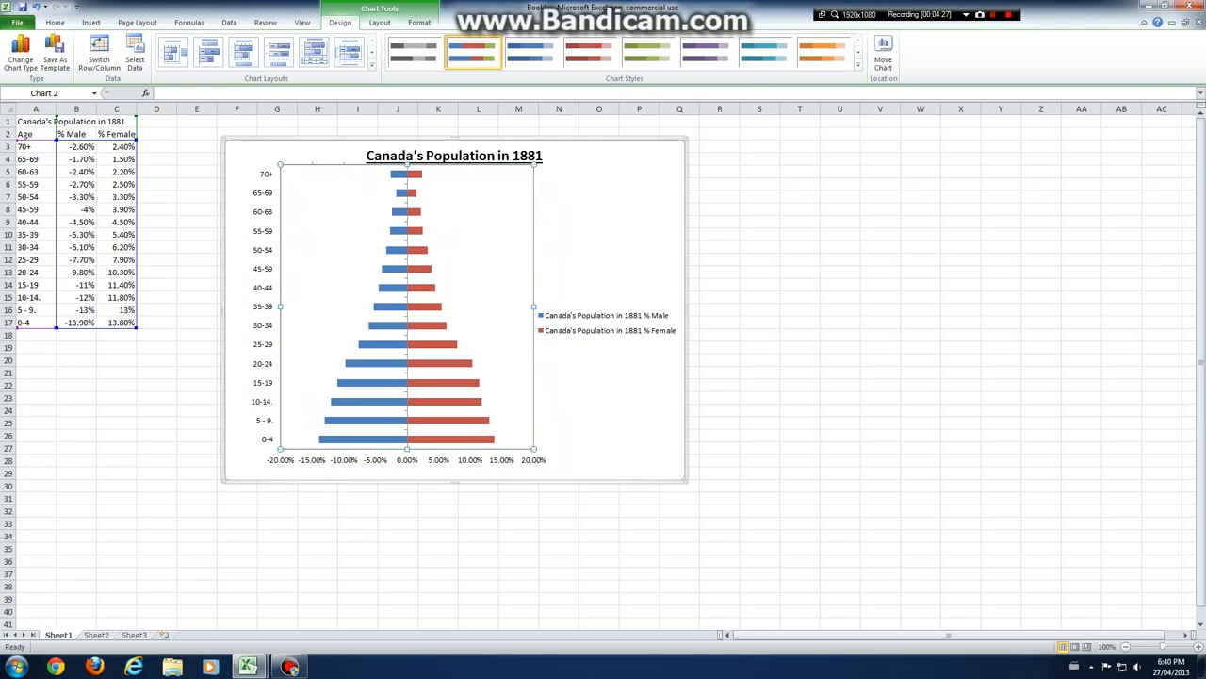
pyautogui.click(622, 247)
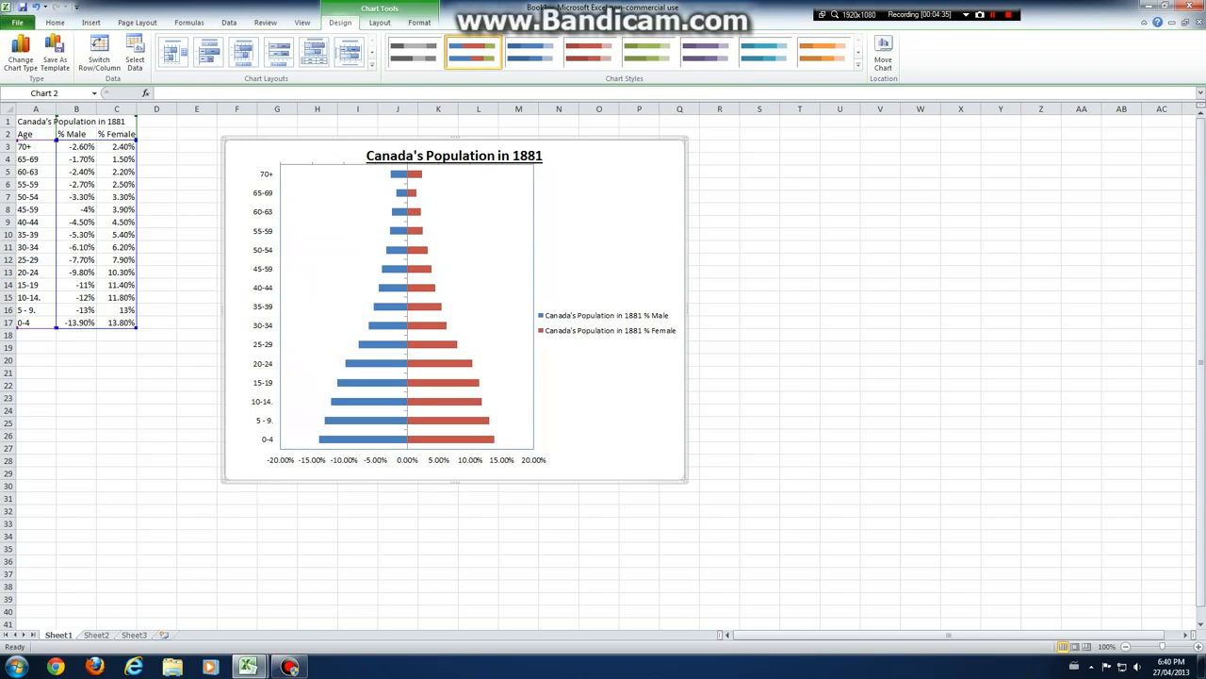
# Add a Title Below Axis for the horizontal axis and drag the chart title into place.
pyautogui.click(379, 21)
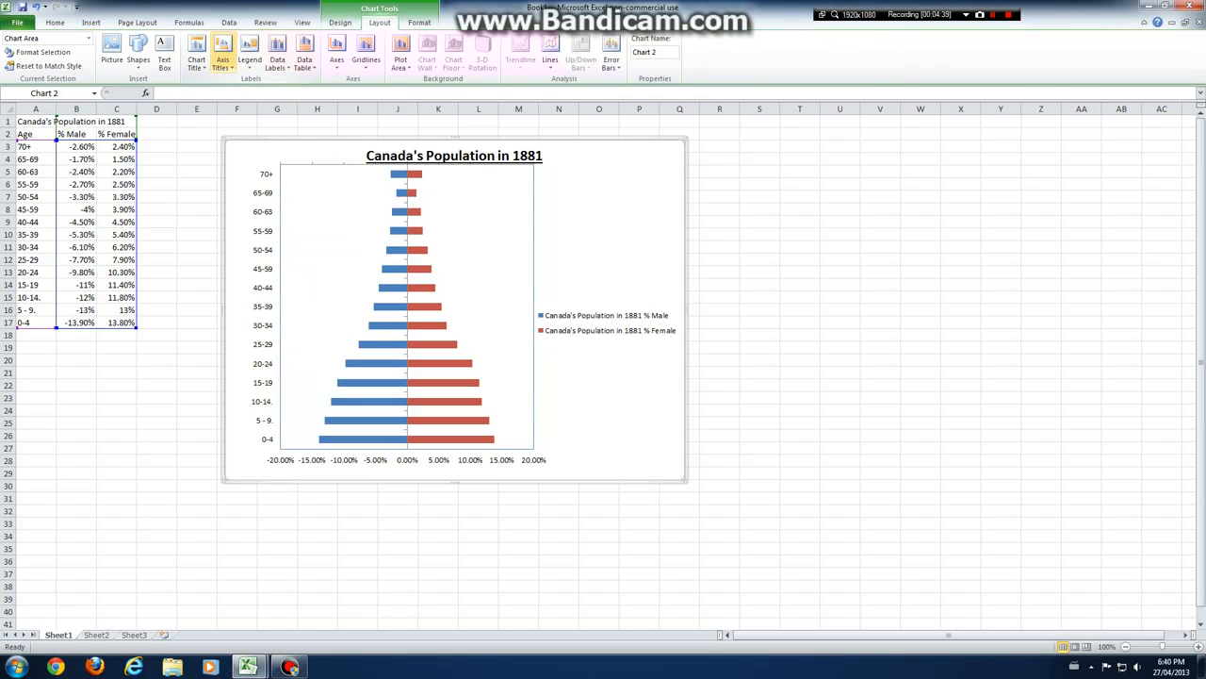
pyautogui.click(223, 61)
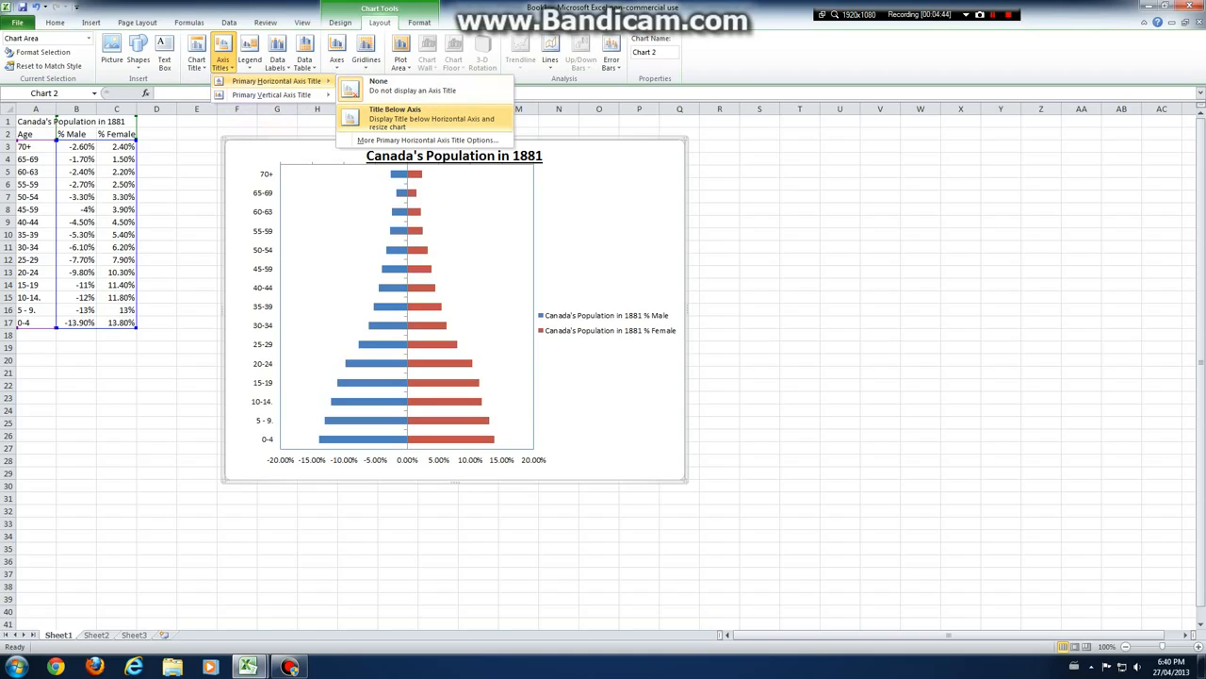
pyautogui.click(429, 118)
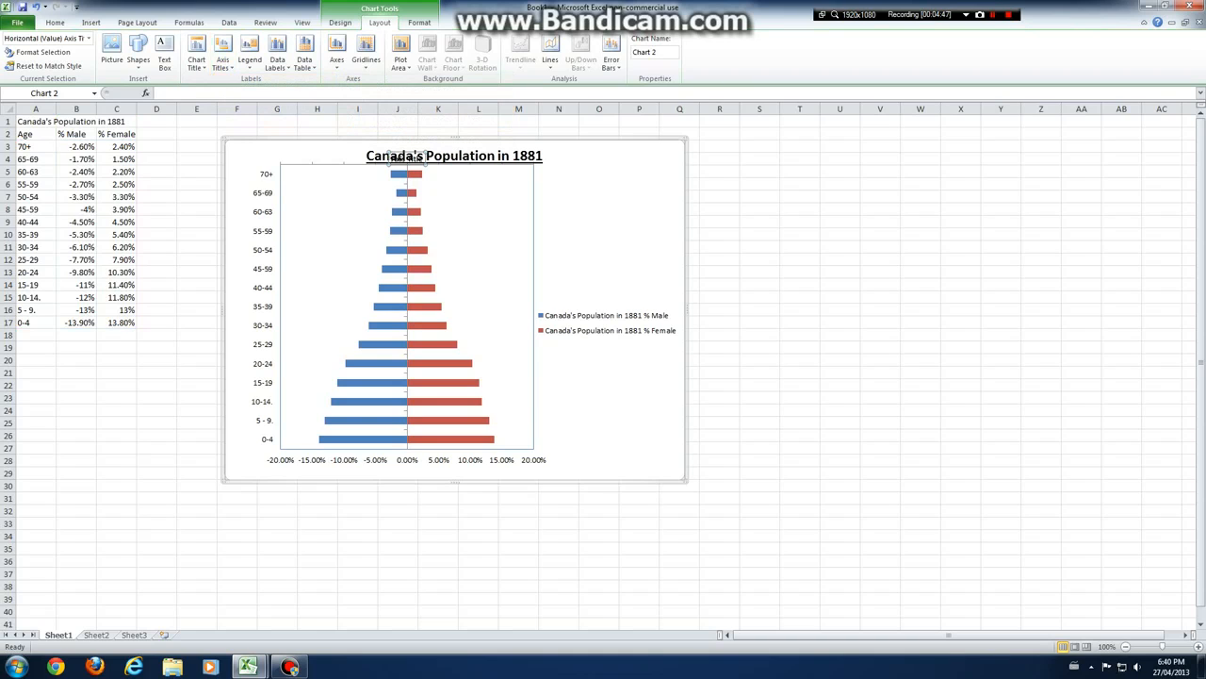
pyautogui.click(415, 158)
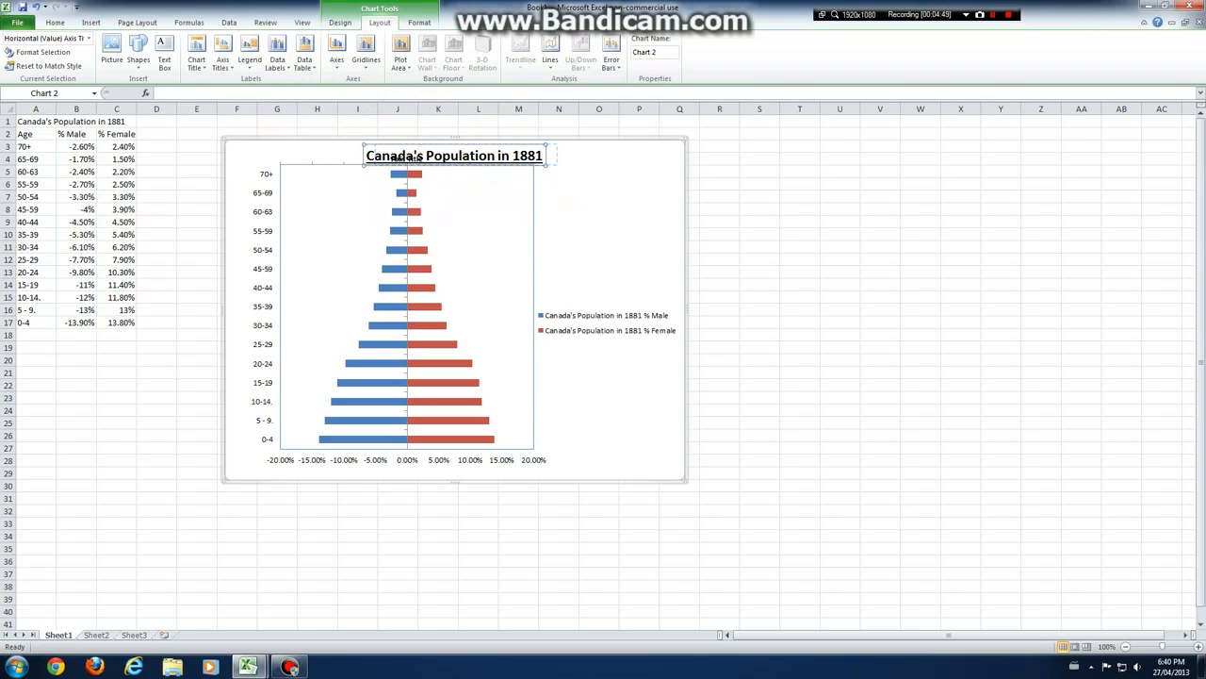
pyautogui.moveTo(416, 158); pyautogui.dragTo(551, 151)
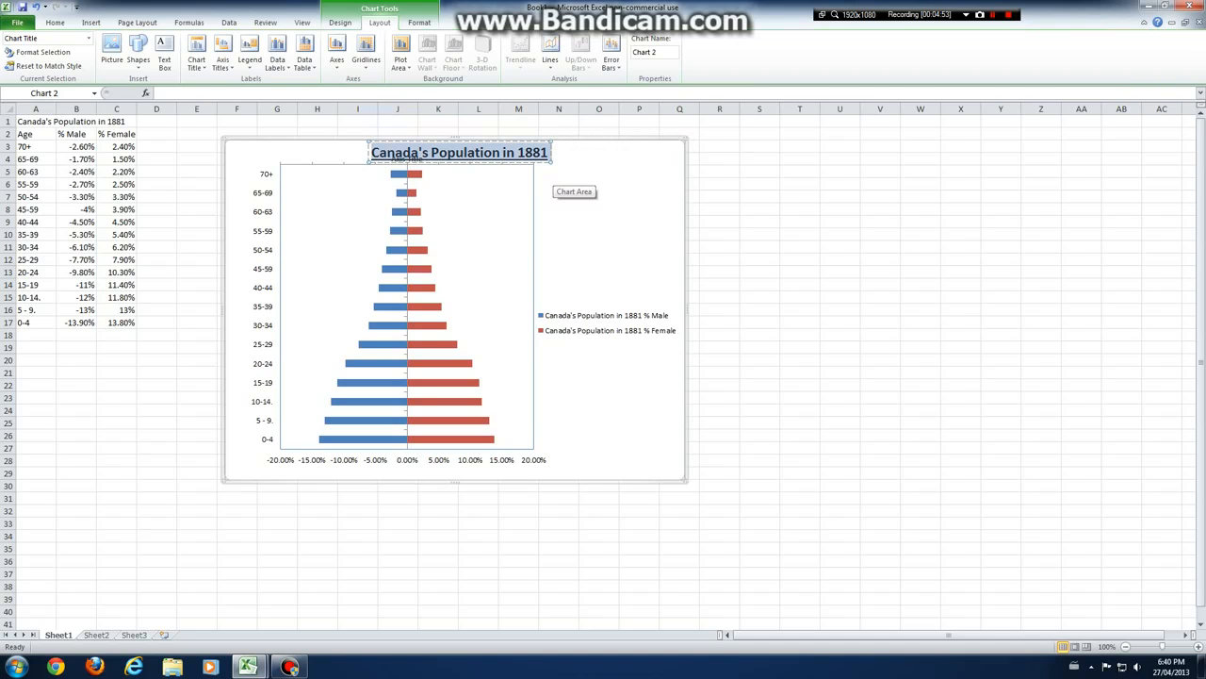
pyautogui.hotkey('ctrl', 'u')
# From the whole chart area, add the horizontal axis Title Below Axis placeholder again.
pyautogui.click(575, 194)
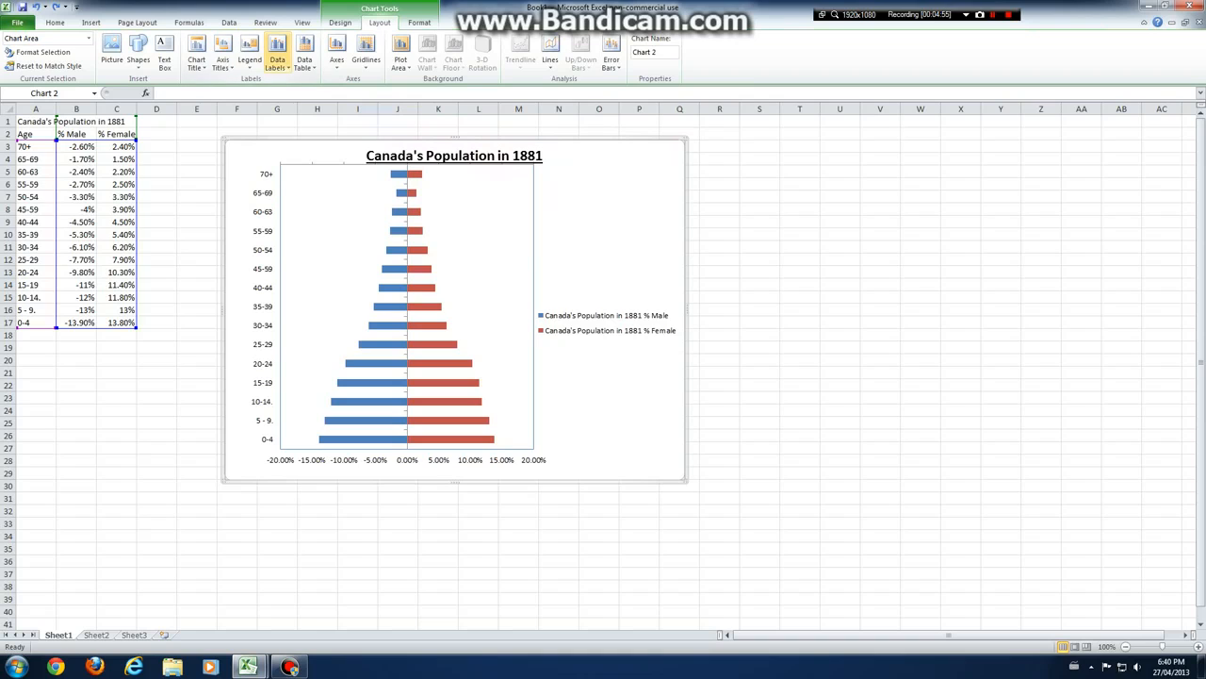
pyautogui.click(304, 57)
pyautogui.click(222, 57)
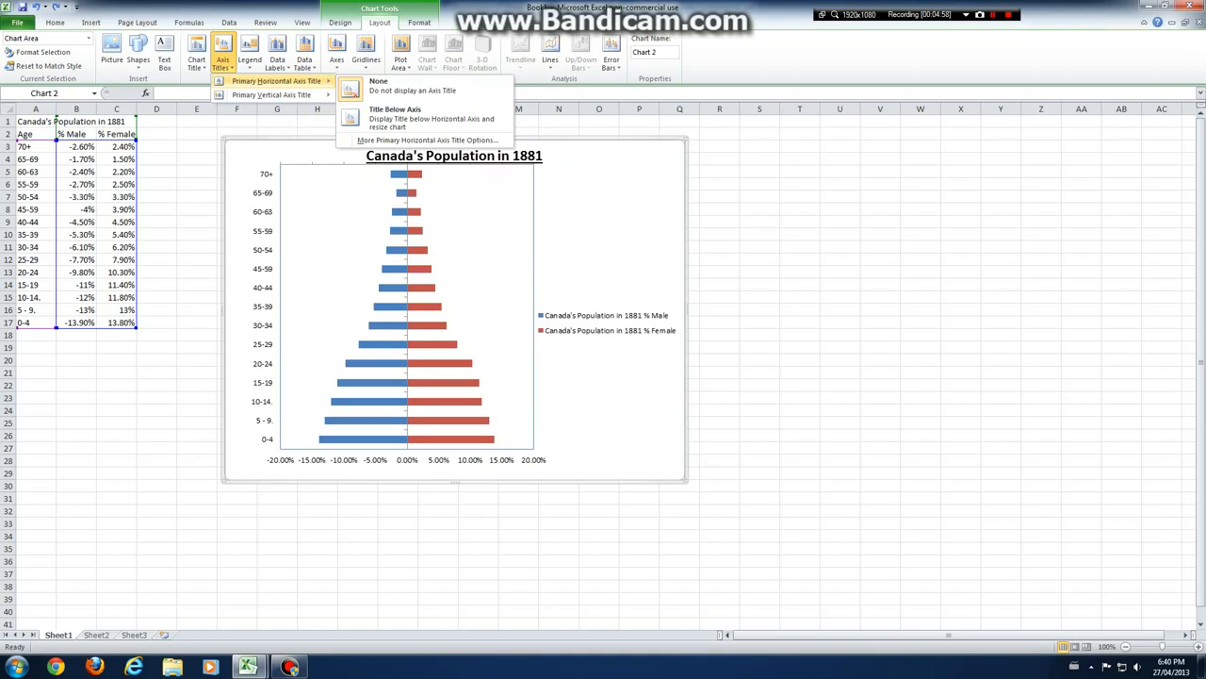
pyautogui.click(431, 117)
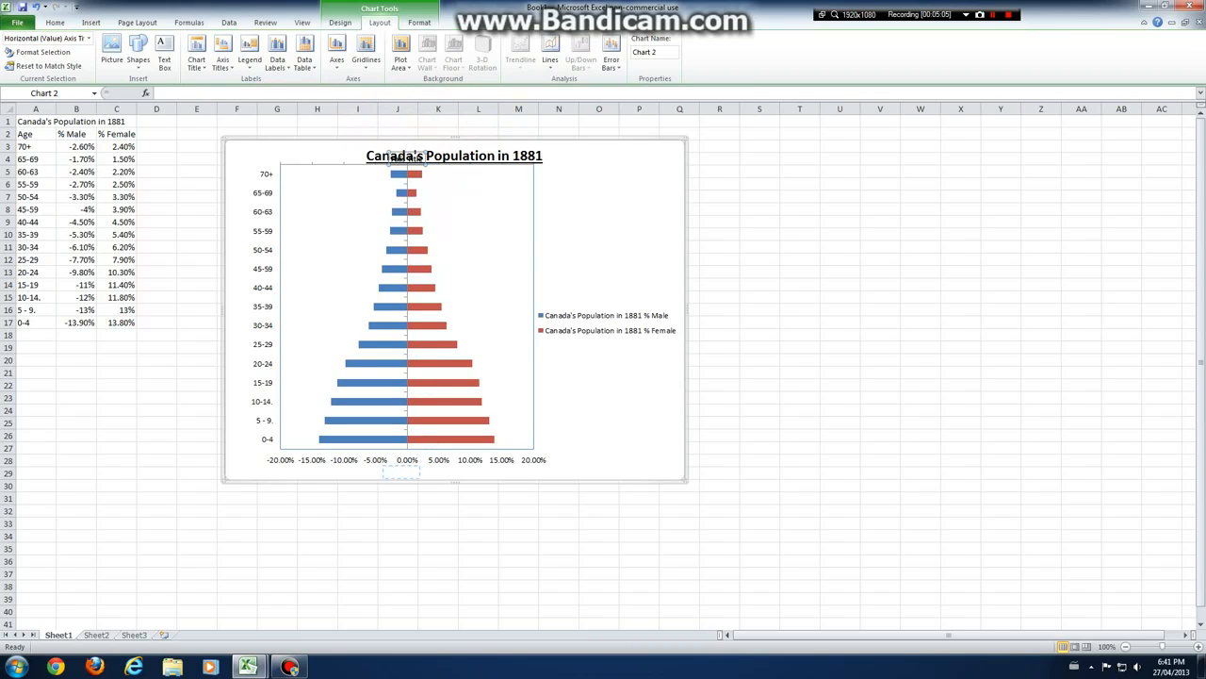
# Move the horizontal axis title beneath the axis and underline its Percentage of Population text.
pyautogui.moveTo(405, 157); pyautogui.dragTo(404, 472)
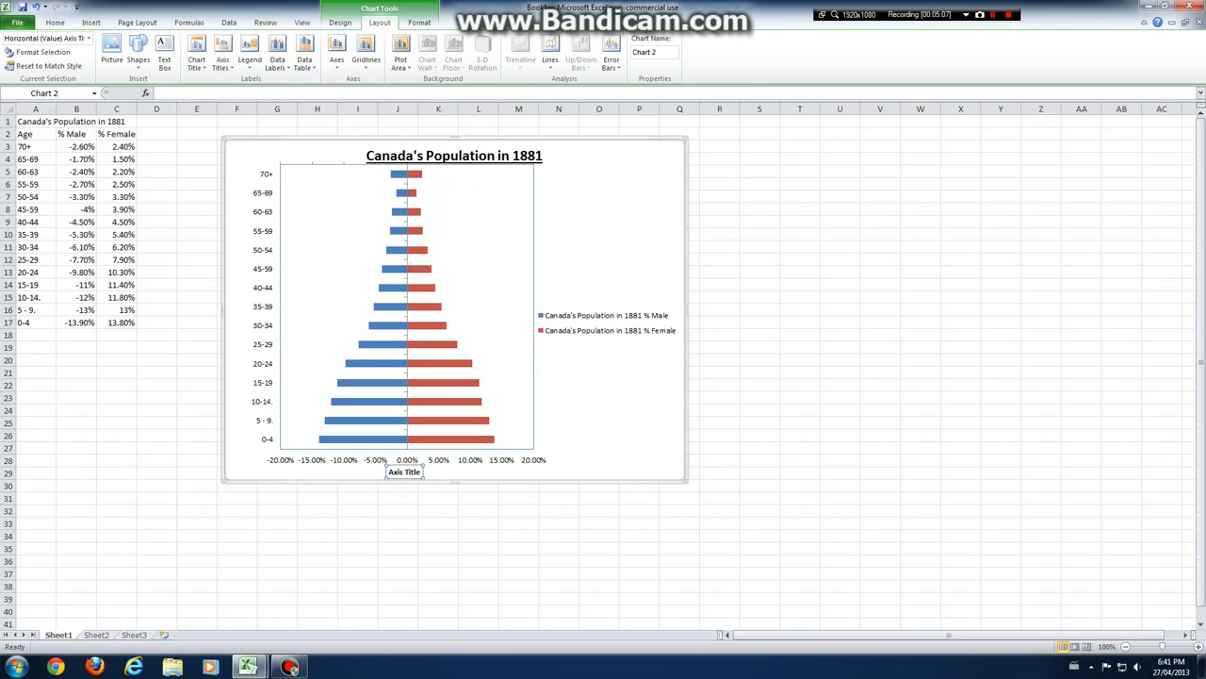
pyautogui.rightClick(407, 471)
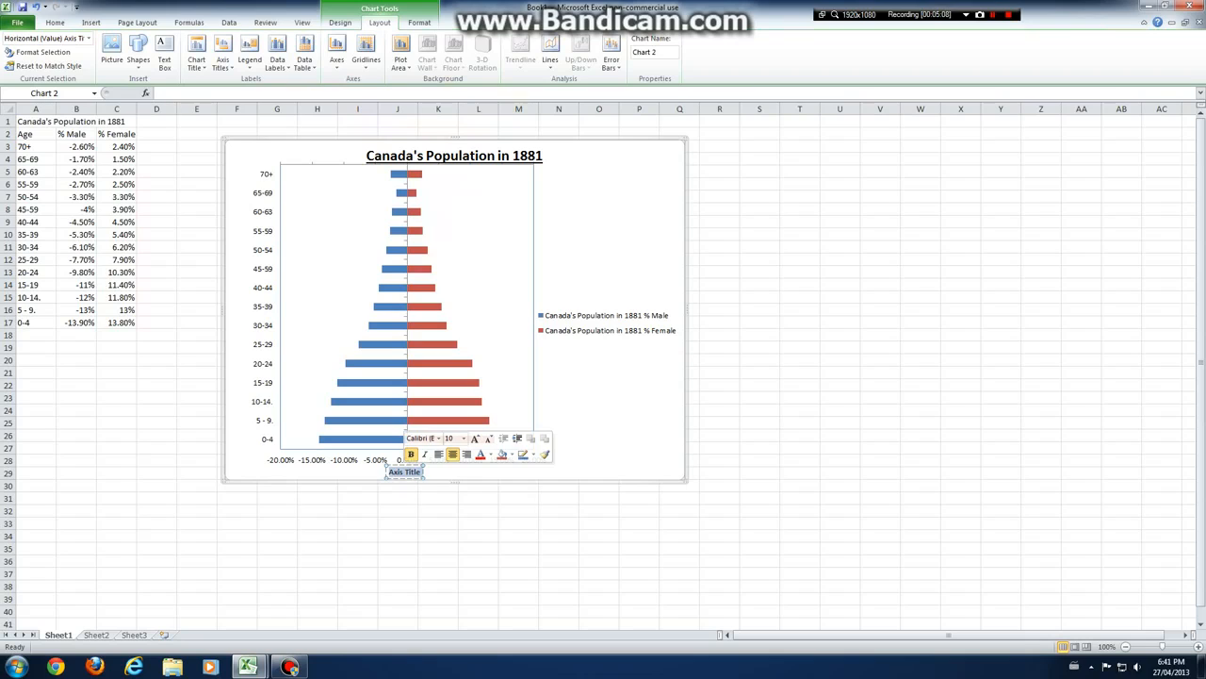
pyautogui.press('Escape')
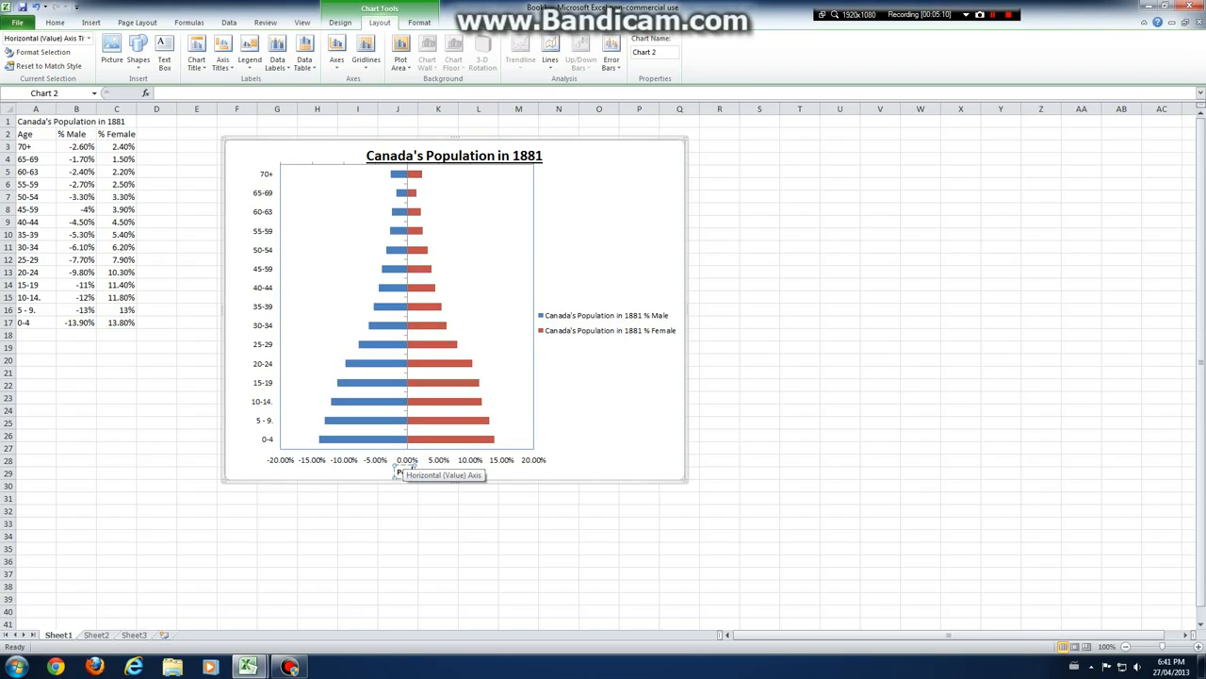
pyautogui.write('Percent')
pyautogui.write('age ')
pyautogui.write('of Population')
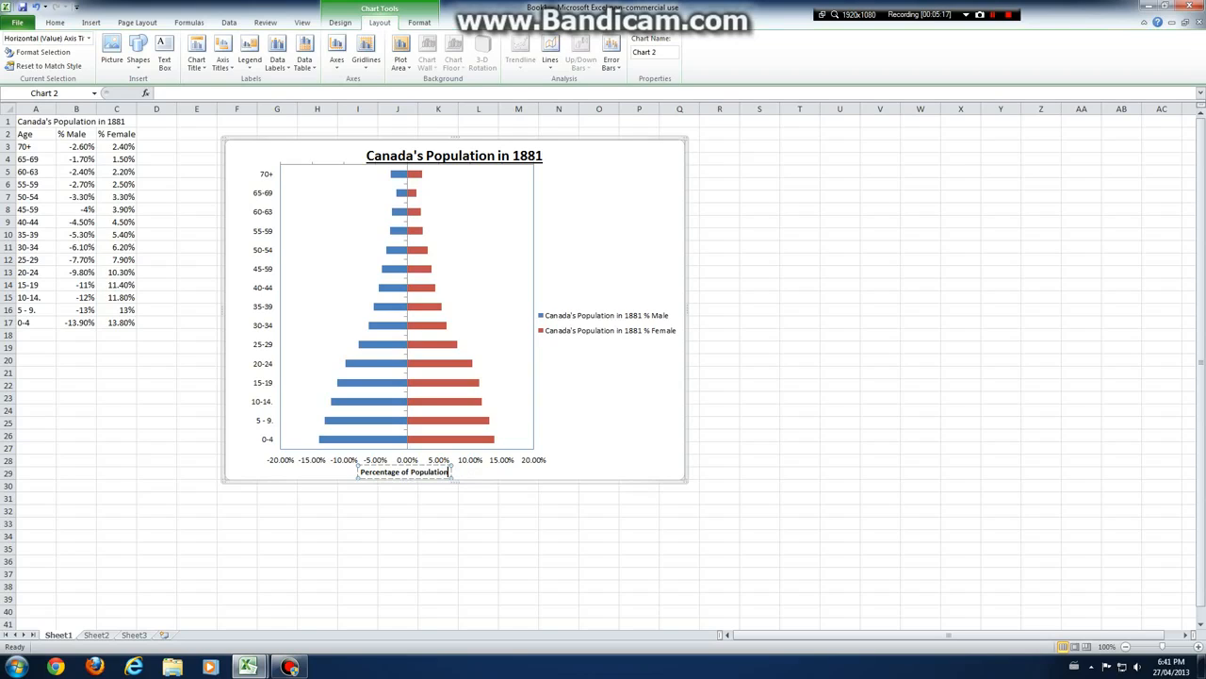
pyautogui.hotkey('ctrl', 'a')
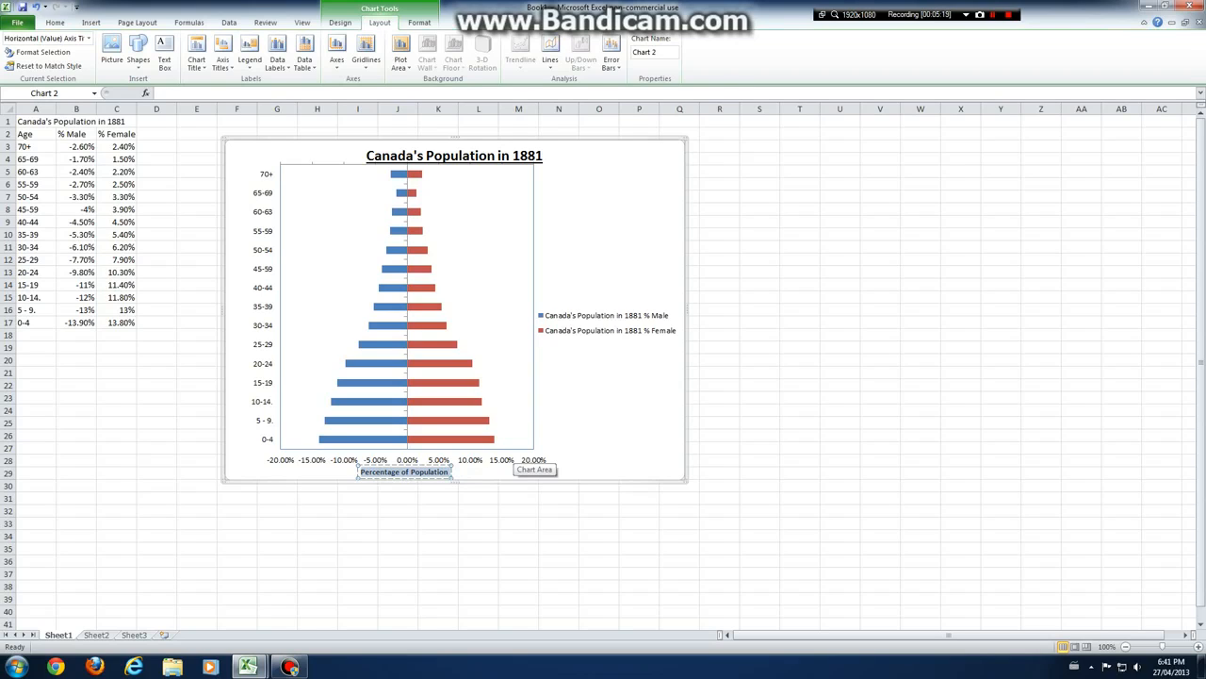
pyautogui.hotkey('ctrl', 'b')
pyautogui.hotkey('ctrl', 'b')
# Nudge the Percentage of Population title into a centred position under the axis labels.
pyautogui.click(534, 461)
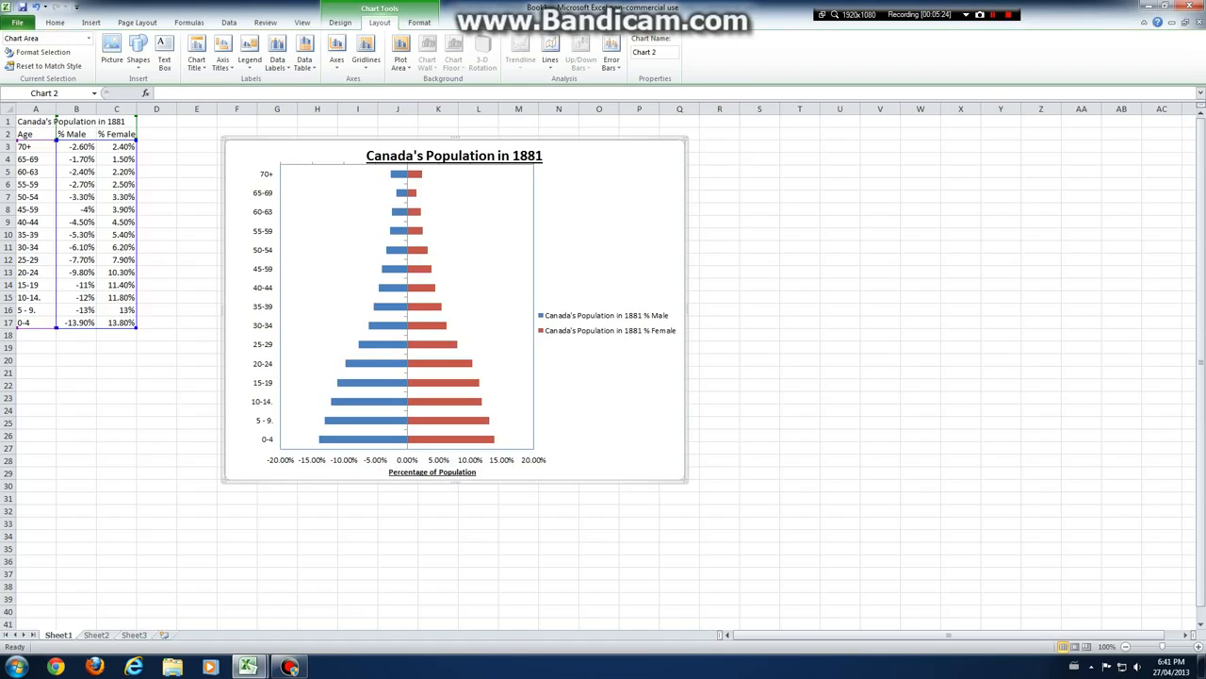
pyautogui.click(433, 472)
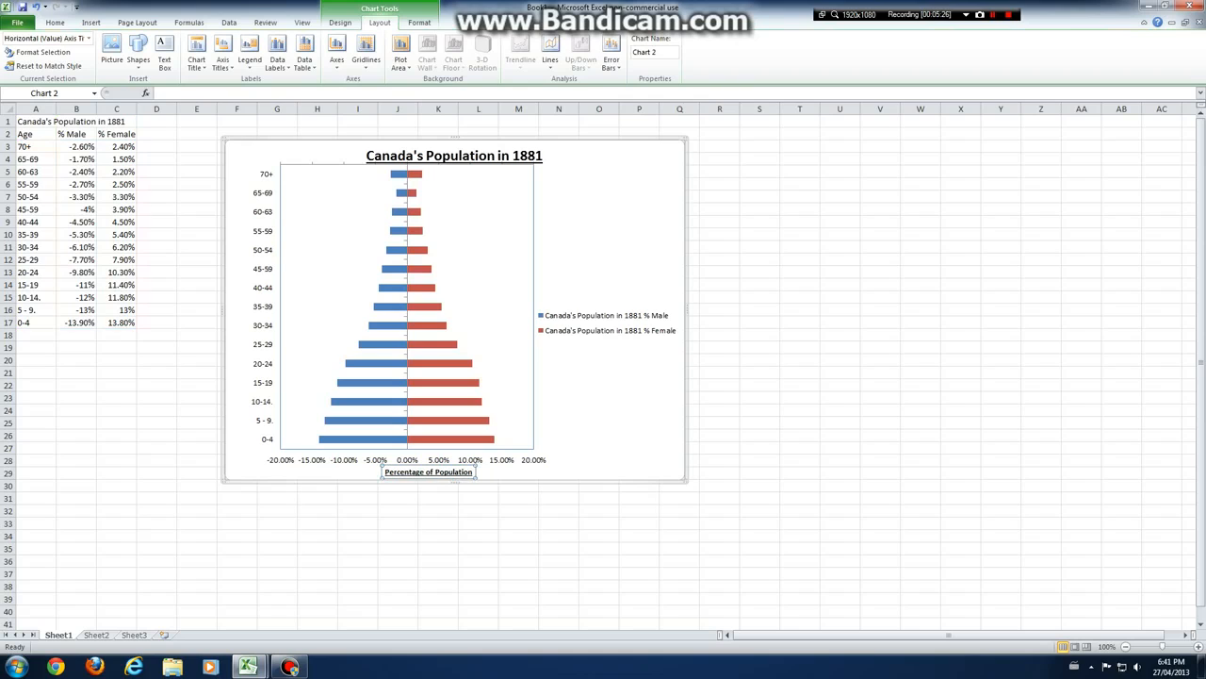
pyautogui.click(426, 471)
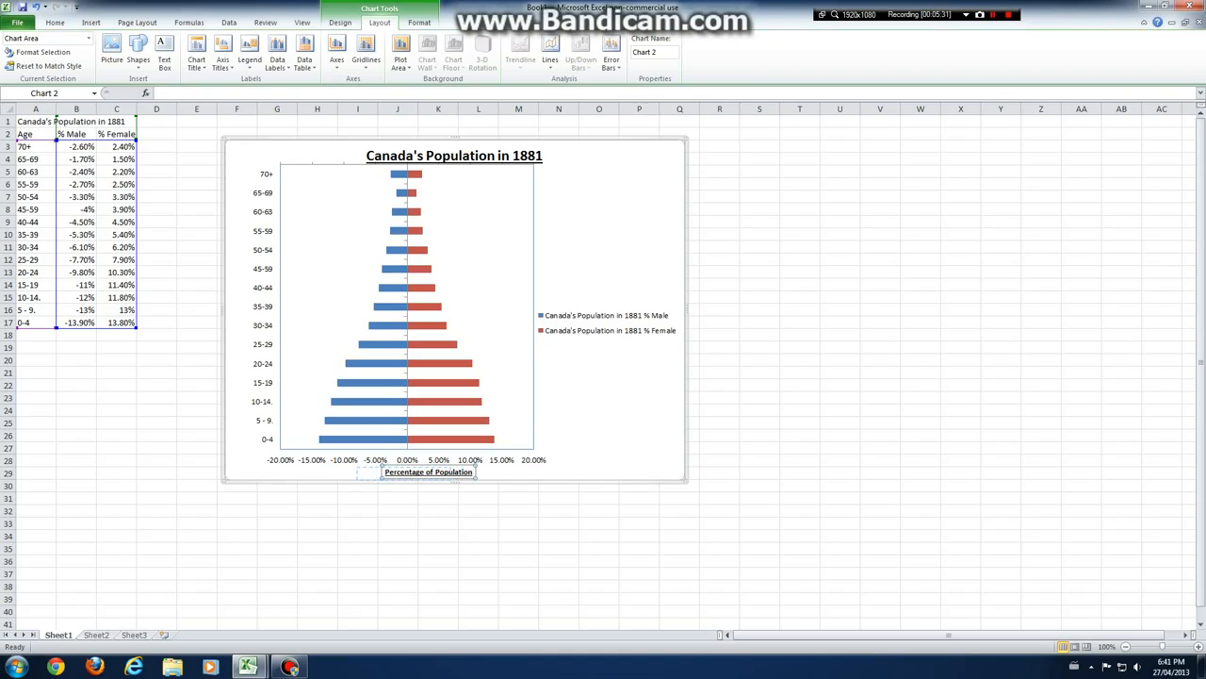
pyautogui.moveTo(428, 472); pyautogui.dragTo(404, 473)
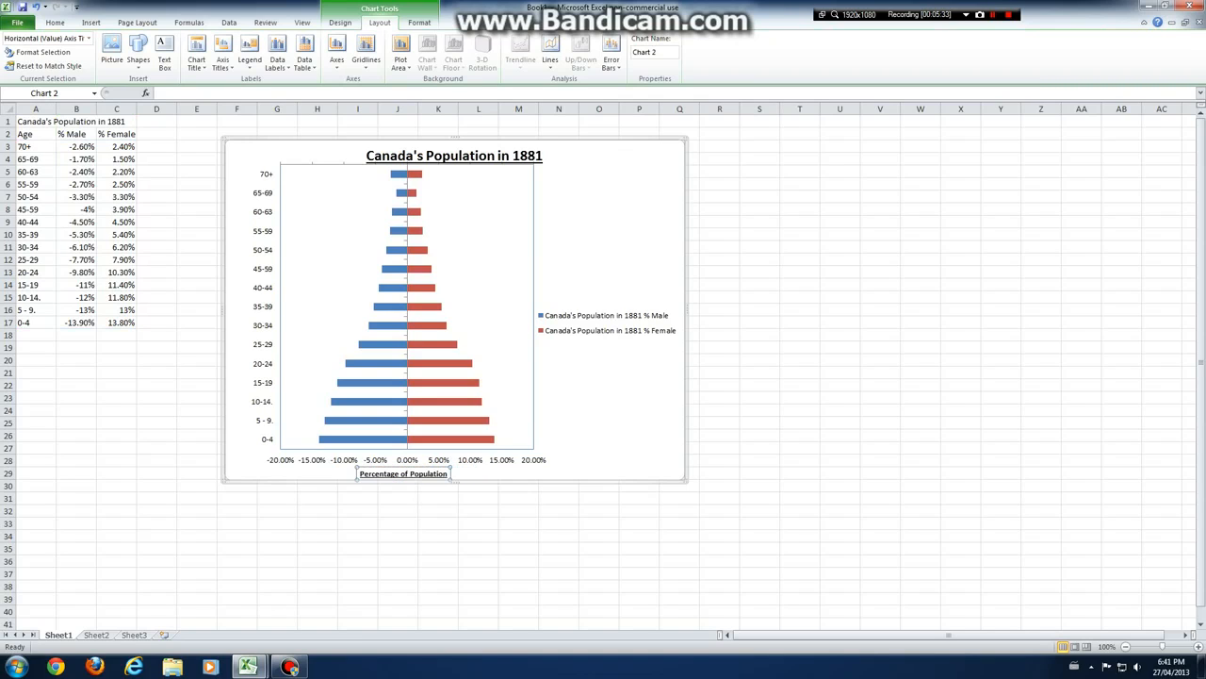
pyautogui.press('Escape')
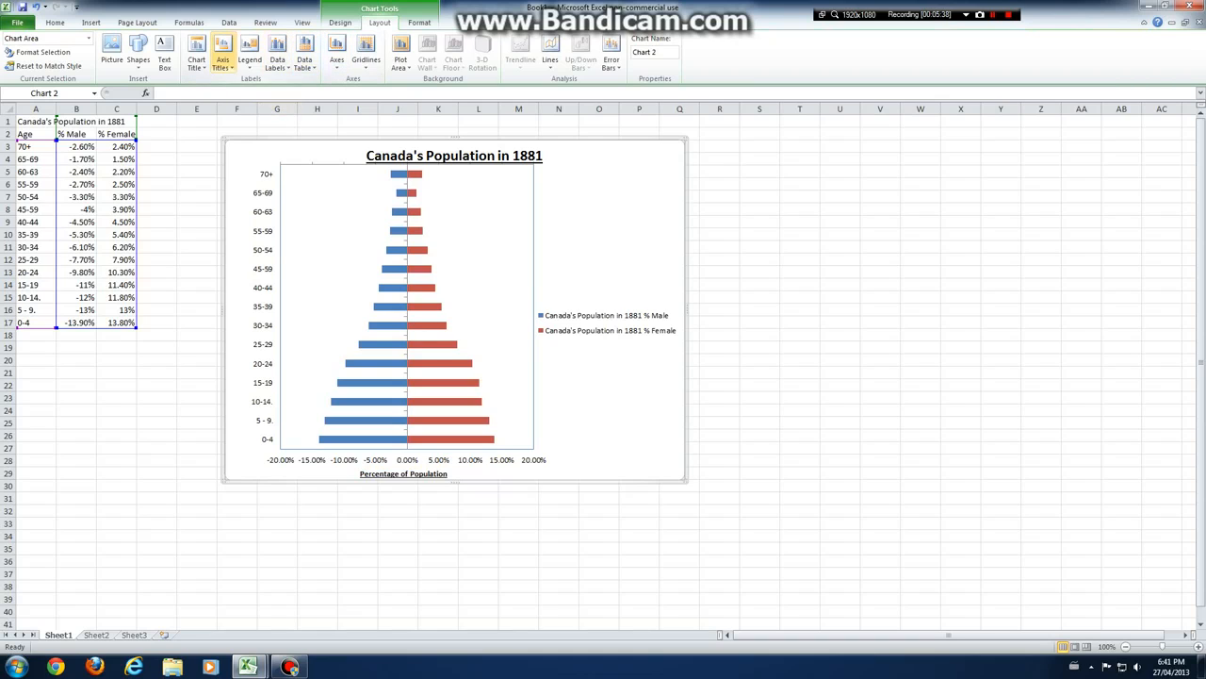
# Add a horizontal title reading Age beside the vertical axis.
pyautogui.click(223, 57)
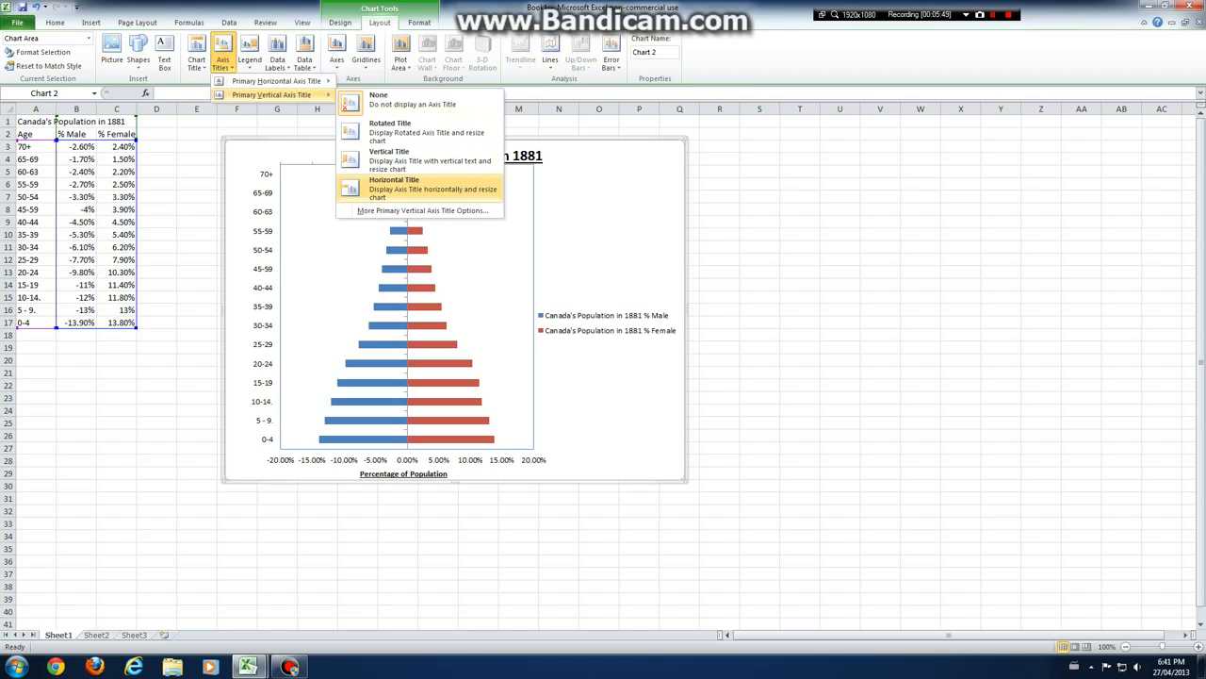
pyautogui.click(419, 188)
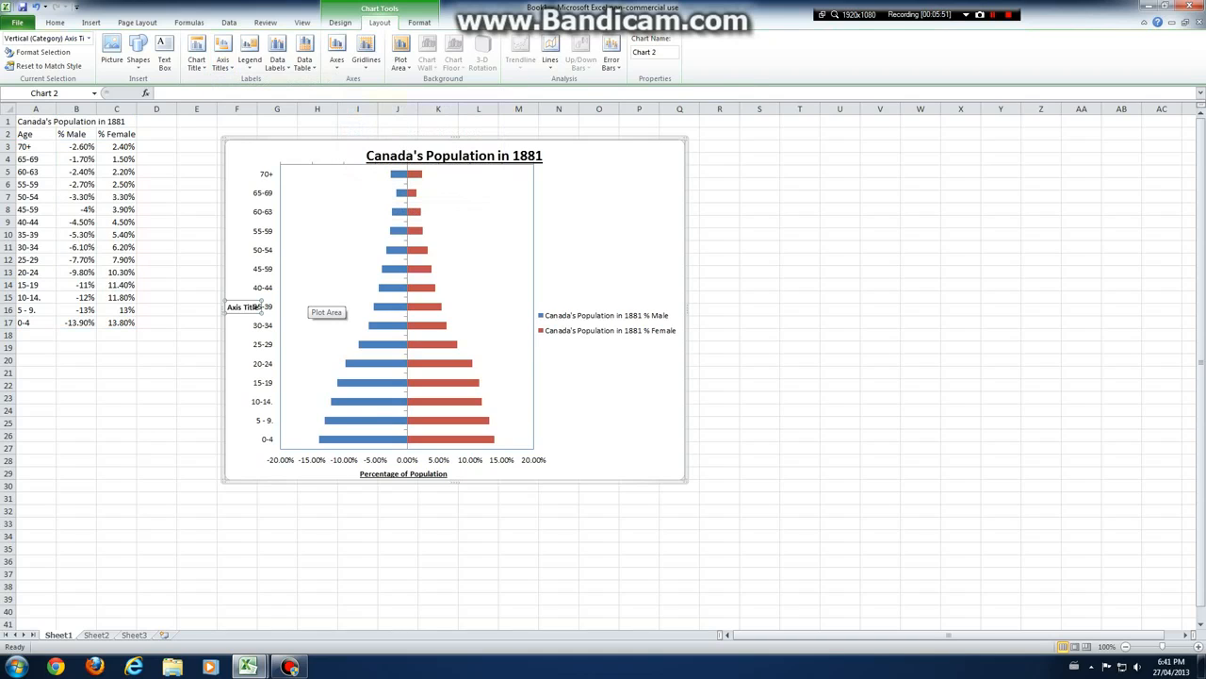
pyautogui.write('Age')
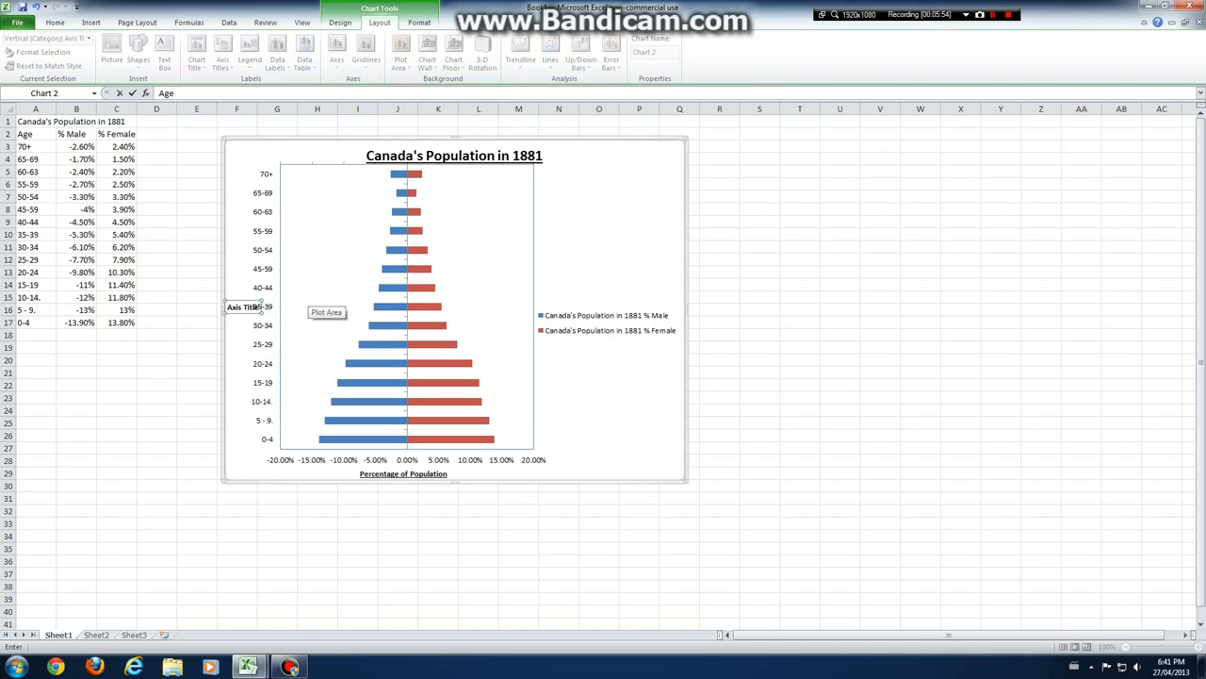
pyautogui.press('Return')
# Format the Age title as bold underlined text left of the age labels.
pyautogui.doubleClick(243, 308)
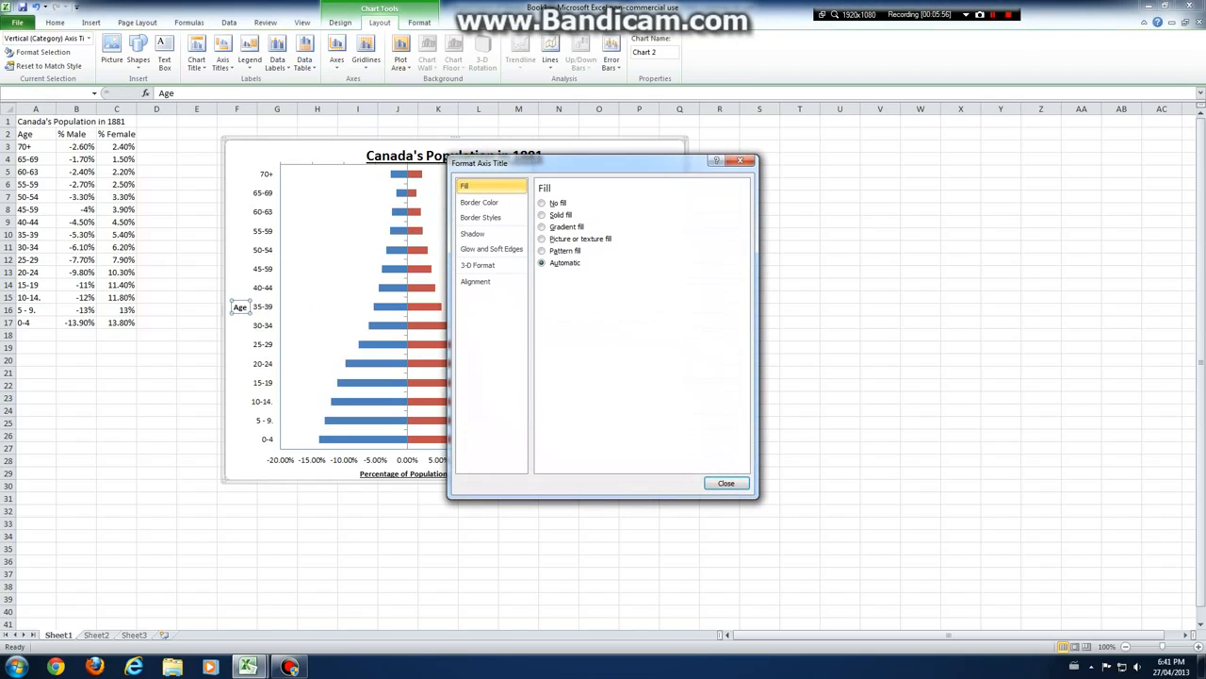
pyautogui.click(741, 161)
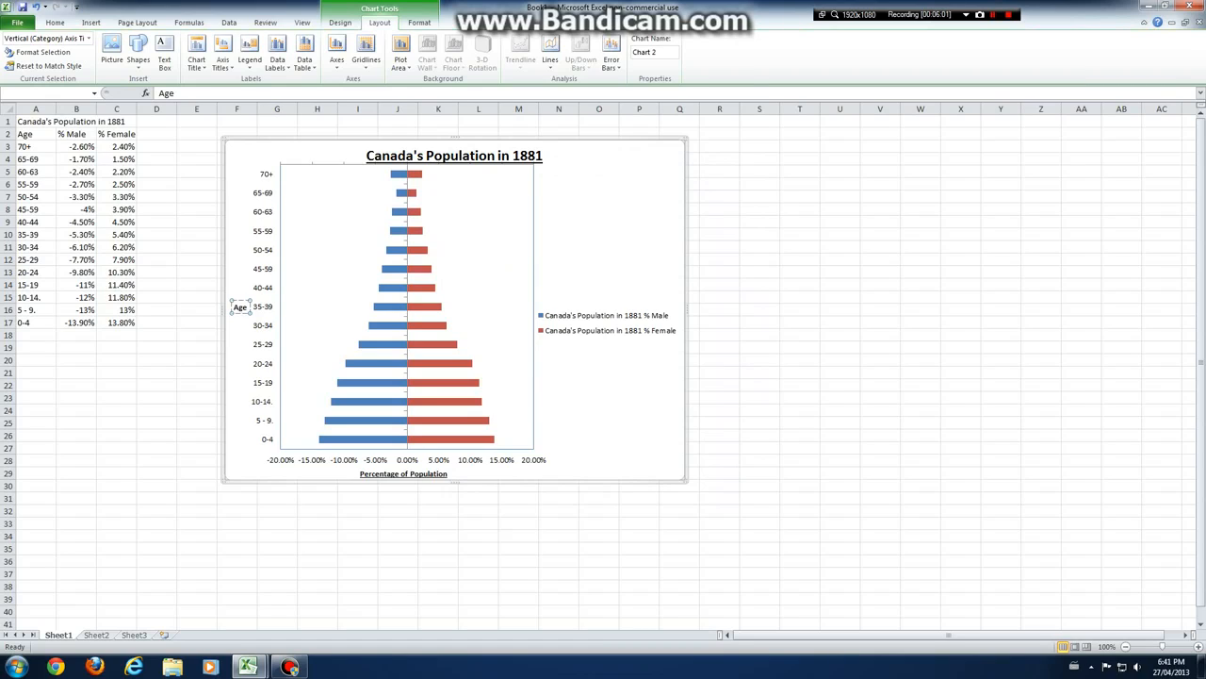
pyautogui.doubleClick(241, 308)
pyautogui.press('Escape')
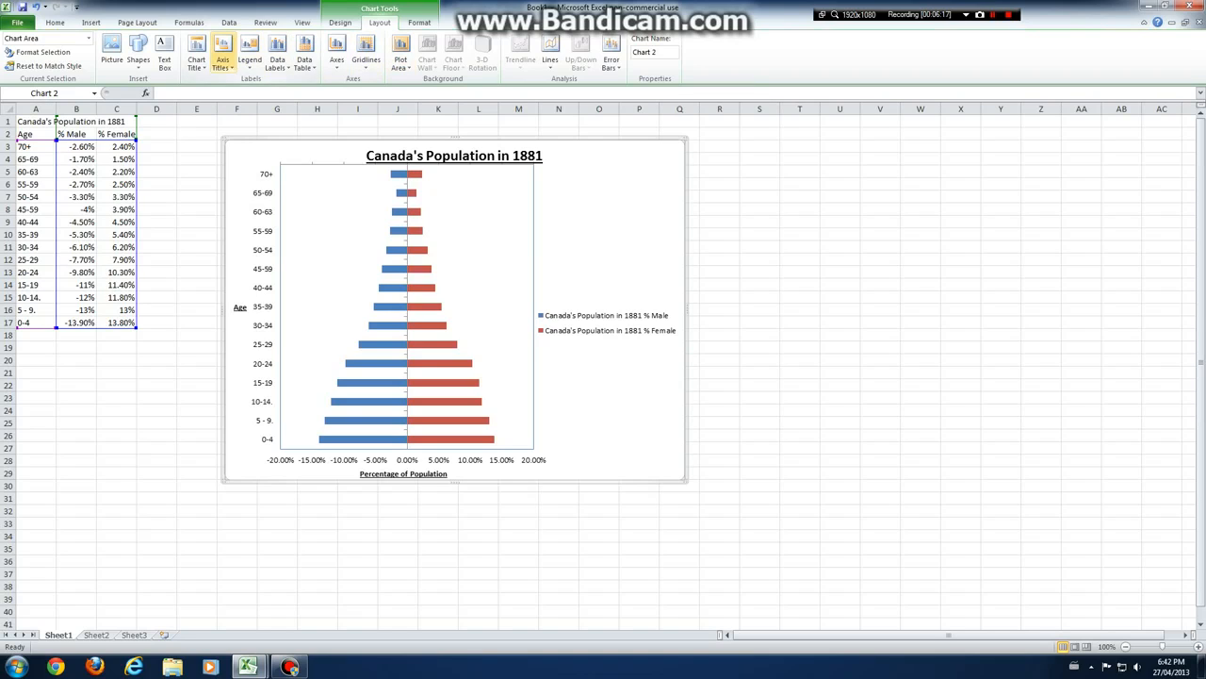
# Draw a text box above the legend reading Legend in bold underlined text.
pyautogui.click(164, 52)
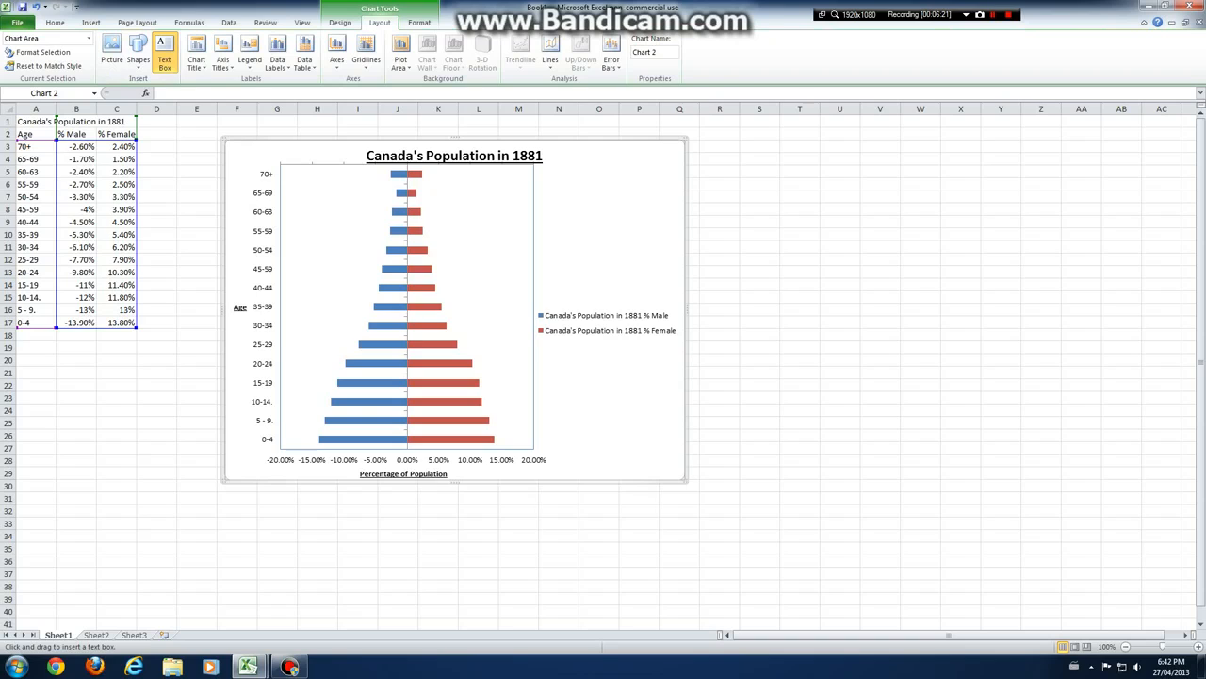
pyautogui.moveTo(573, 275)
pyautogui.mouseDown()
pyautogui.moveTo(656, 346)
pyautogui.moveTo(636, 300)
pyautogui.mouseUp()
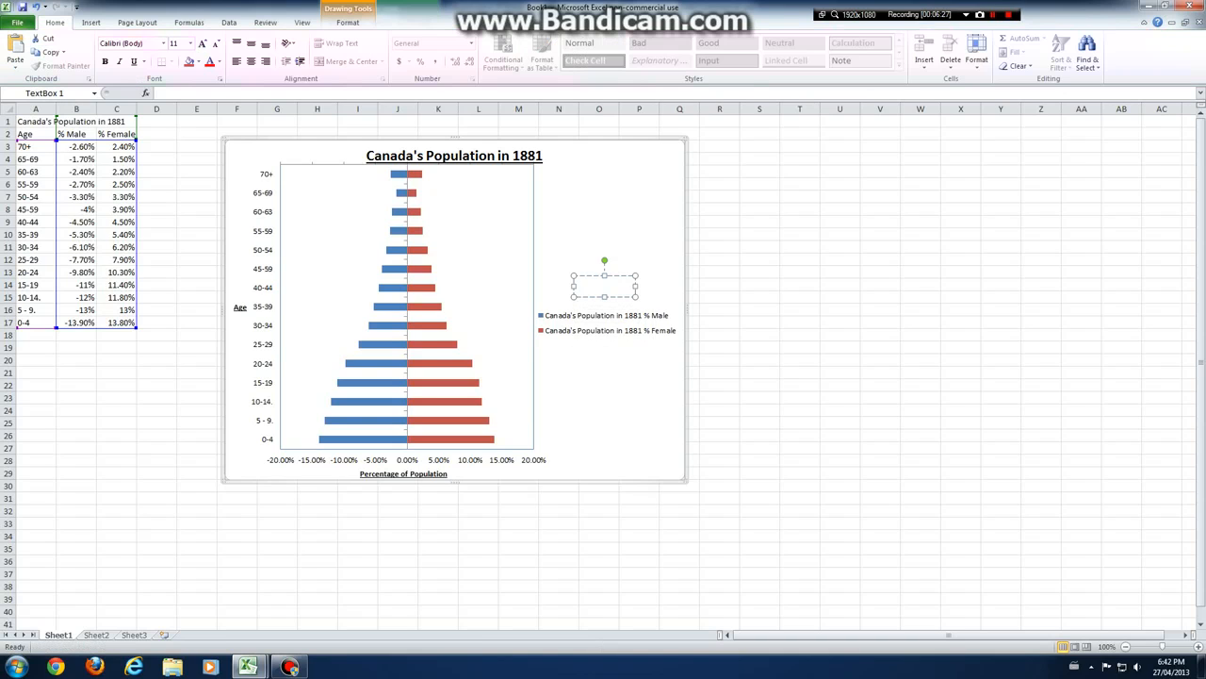
pyautogui.write('Legent')
pyautogui.write('d')
pyautogui.hotkey('ctrl', 'a')
pyautogui.hotkey('ctrl', 'u')
pyautogui.hotkey('ctrl', 'b')
pyautogui.click(613, 283)
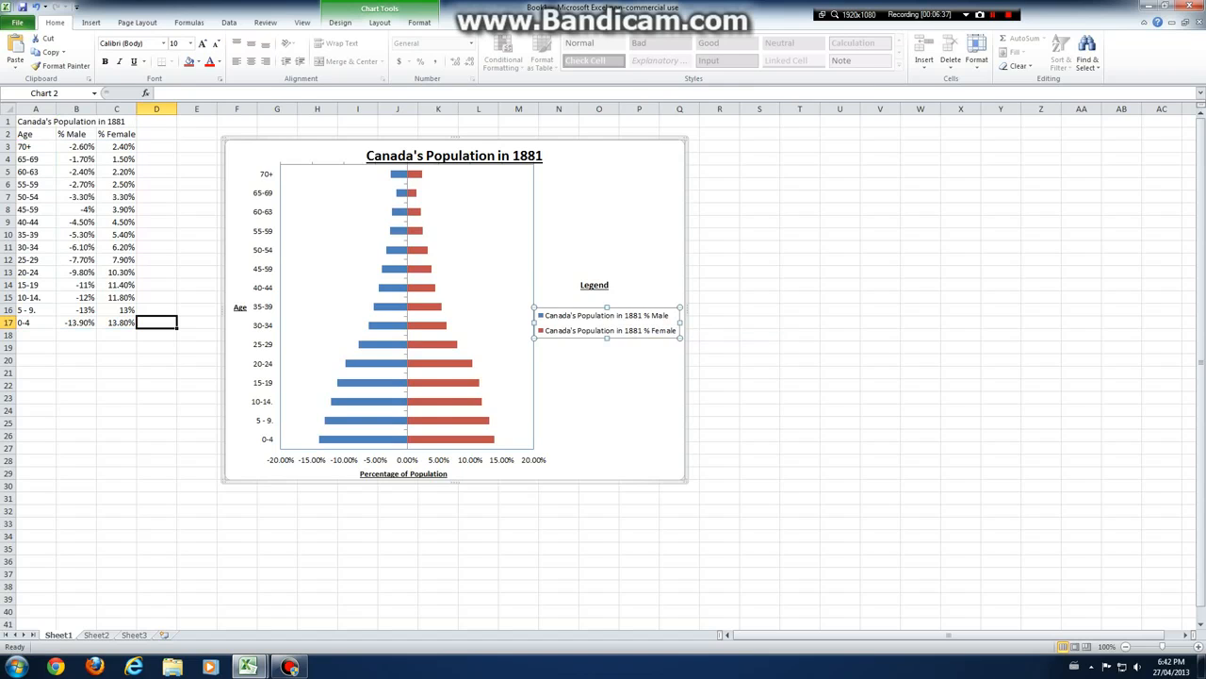
# Give the chart legend a solid-line border via Format Legend.
pyautogui.doubleClick(604, 320)
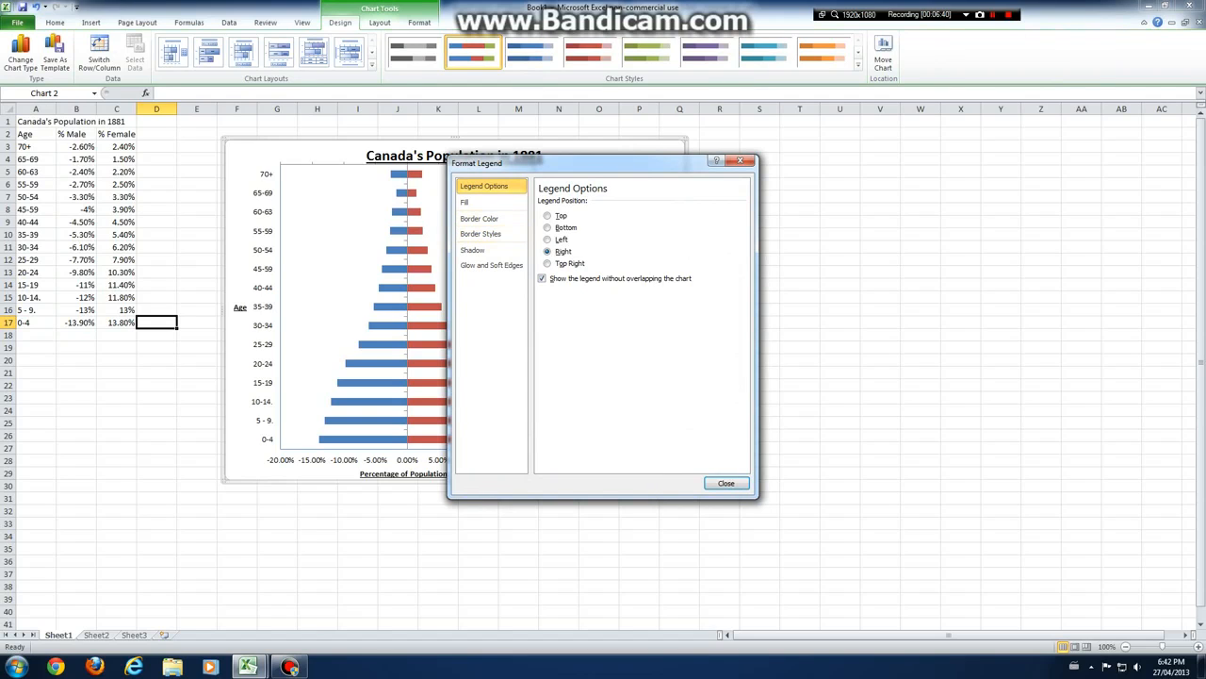
pyautogui.click(480, 217)
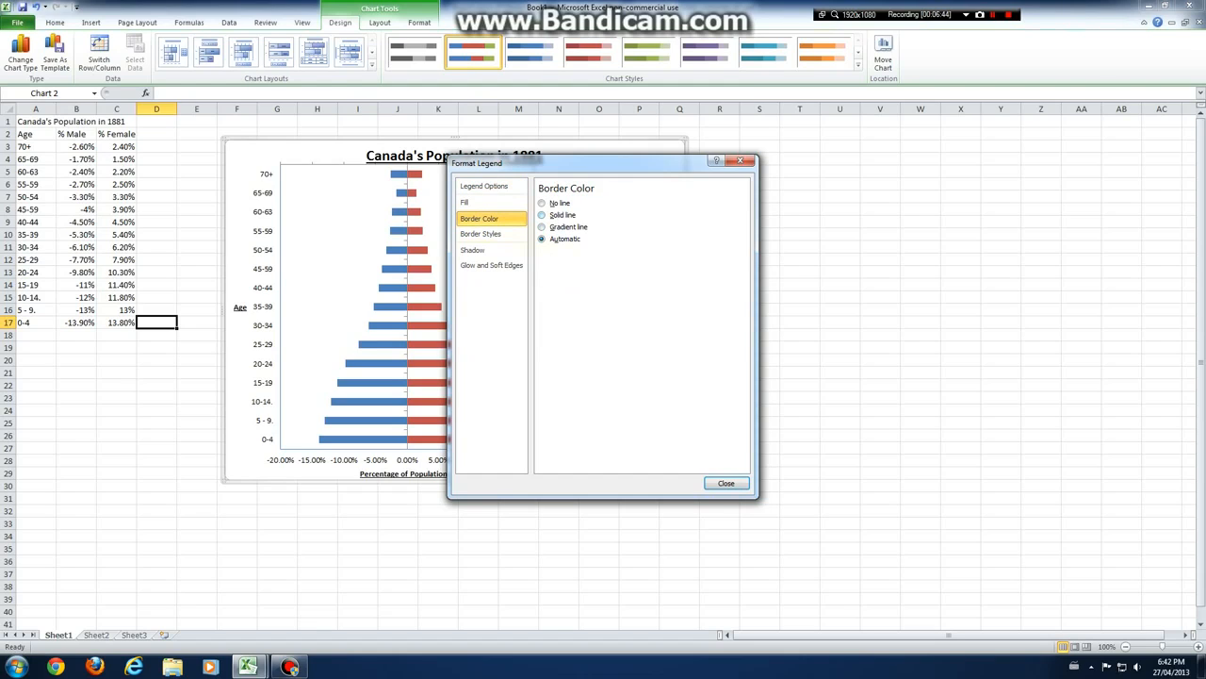
pyautogui.click(542, 215)
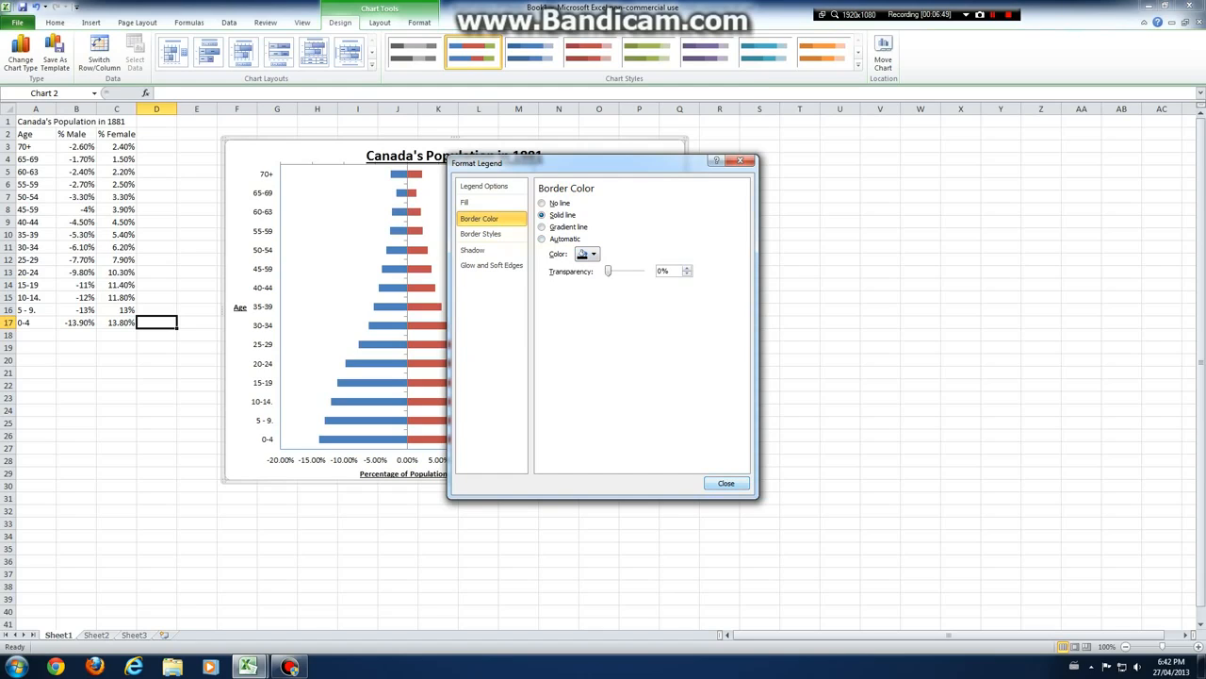
pyautogui.click(726, 483)
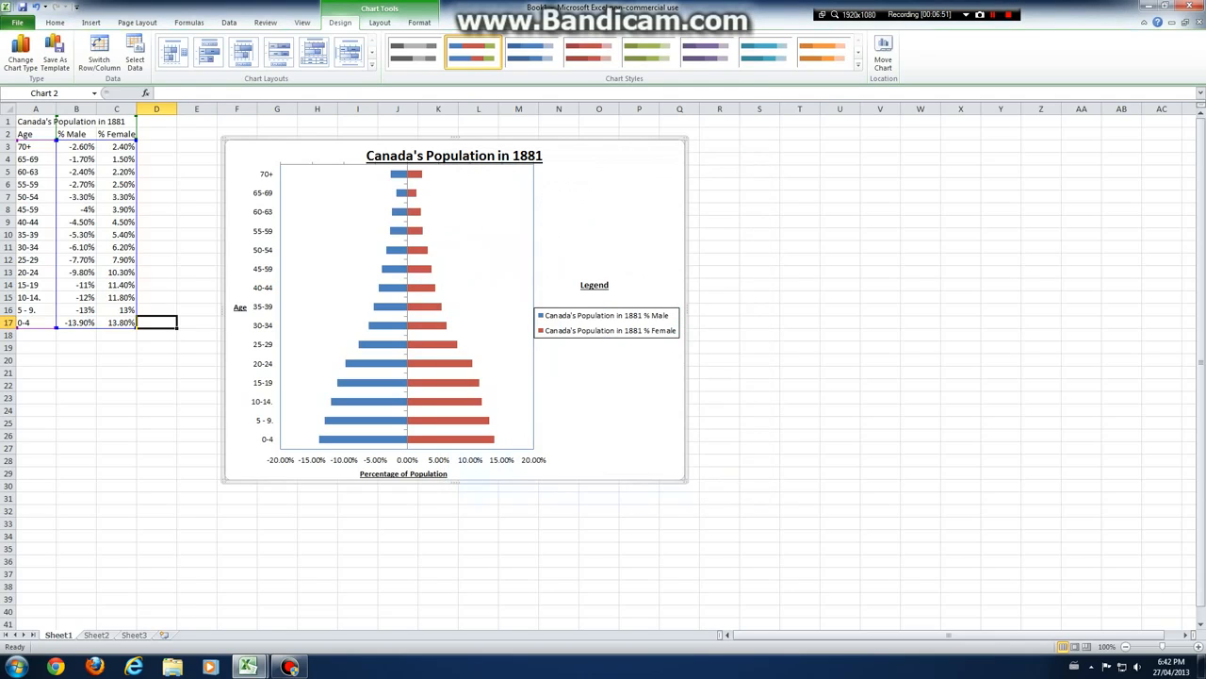
# Position the Legend label directly above the boxed legend.
pyautogui.click(594, 284)
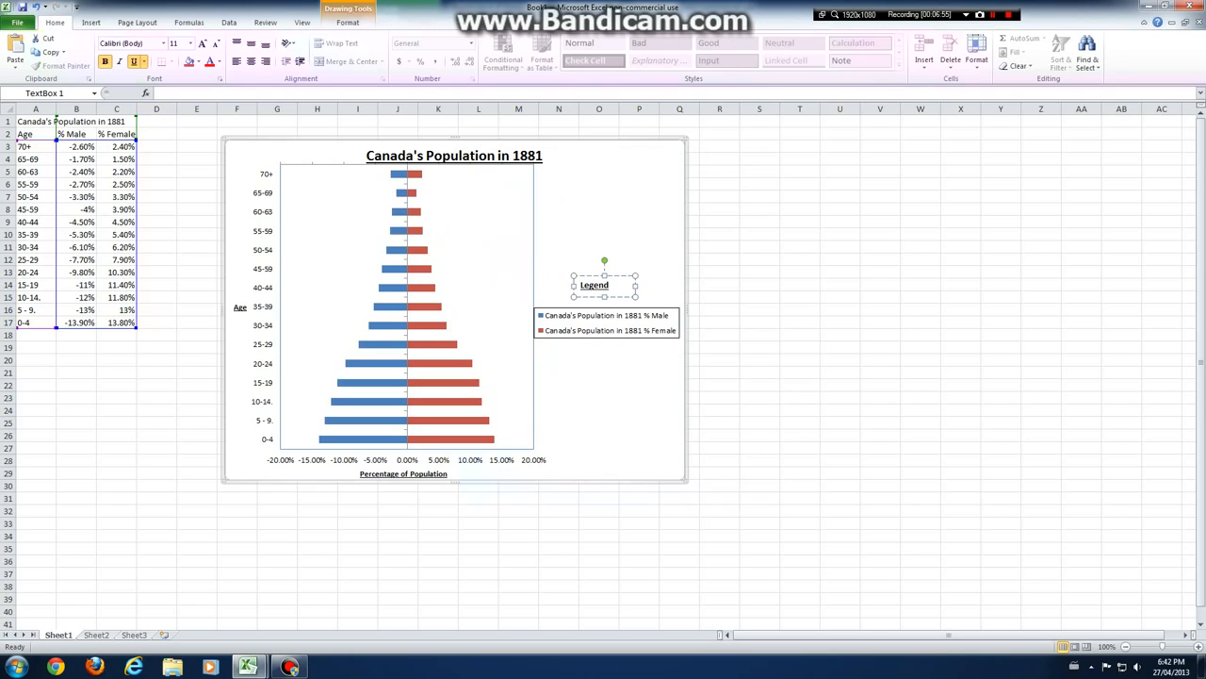
pyautogui.moveTo(604, 284); pyautogui.dragTo(619, 302)
pyautogui.press('Up')
pyautogui.press('Escape')
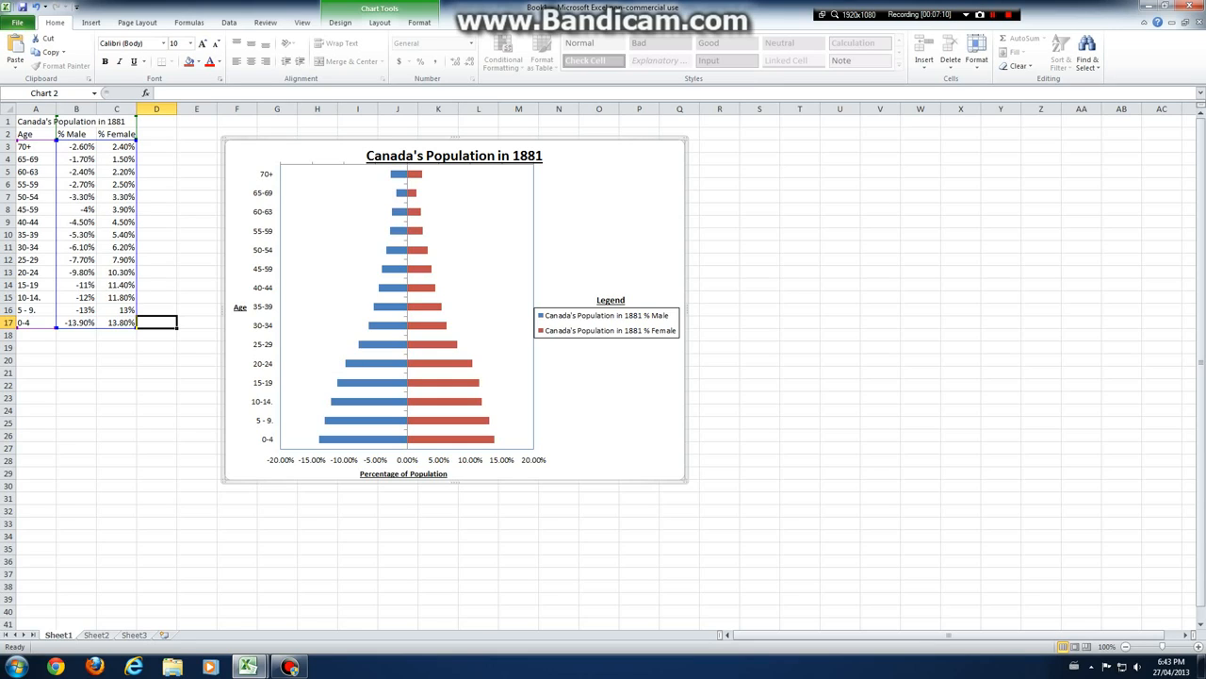
# Set the male series gap width to 90% so the pyramid bars are thicker.
pyautogui.doubleClick(373, 382)
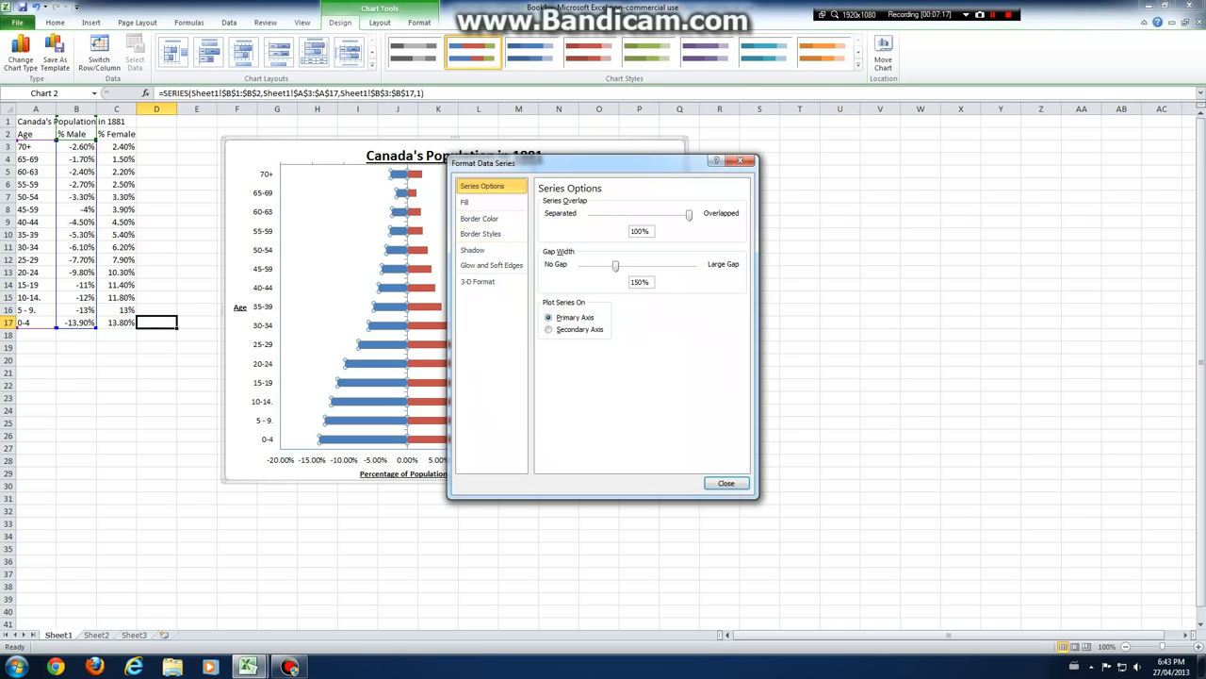
pyautogui.moveTo(603, 162); pyautogui.dragTo(875, 147)
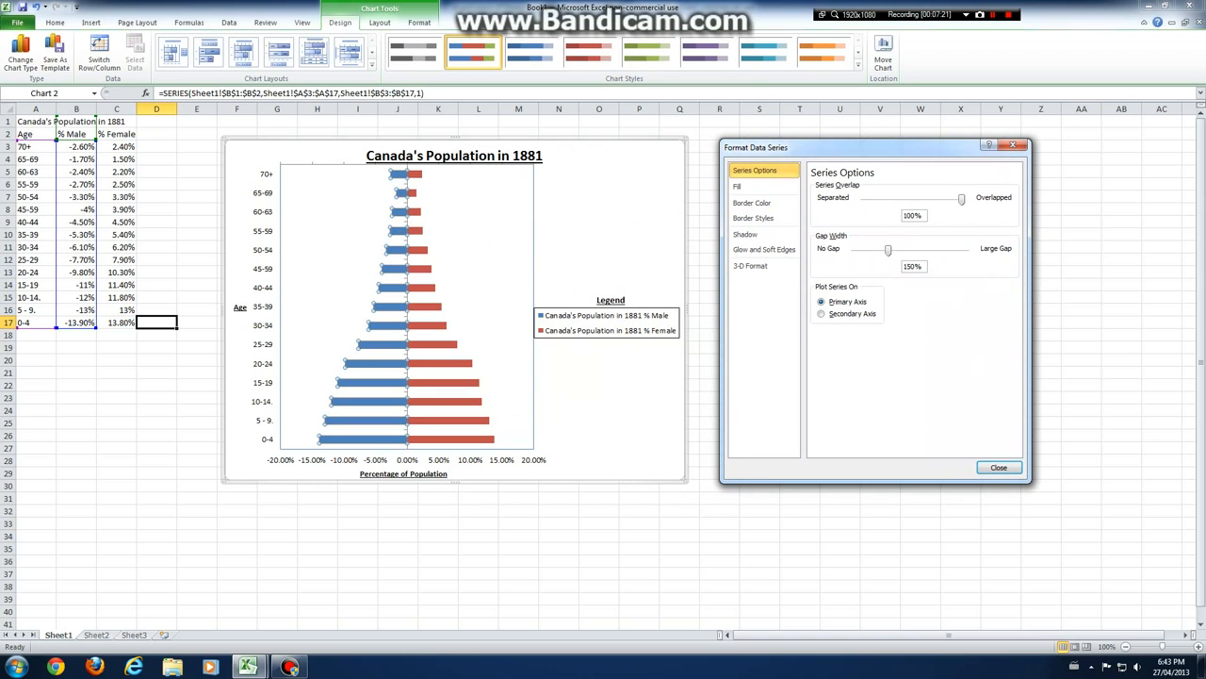
pyautogui.moveTo(960, 199)
pyautogui.mouseDown()
pyautogui.moveTo(942, 199)
pyautogui.moveTo(960, 198)
pyautogui.mouseUp()
pyautogui.moveTo(887, 250); pyautogui.dragTo(868, 249)
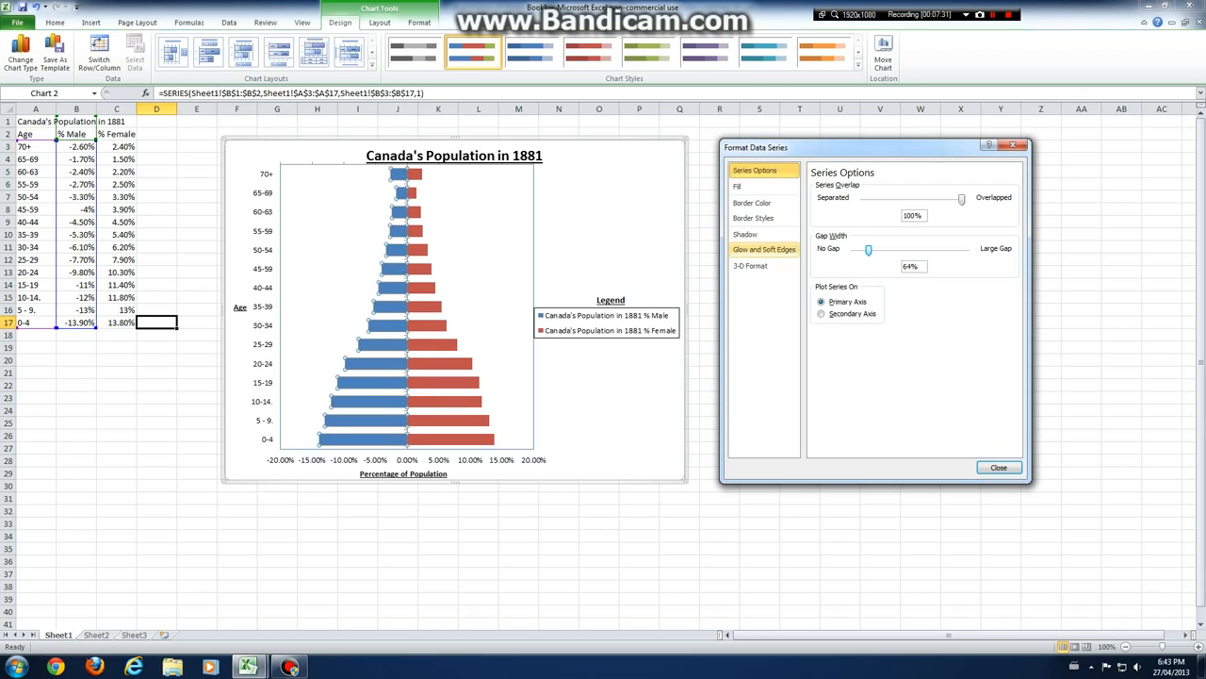
pyautogui.moveTo(868, 250); pyautogui.dragTo(874, 250)
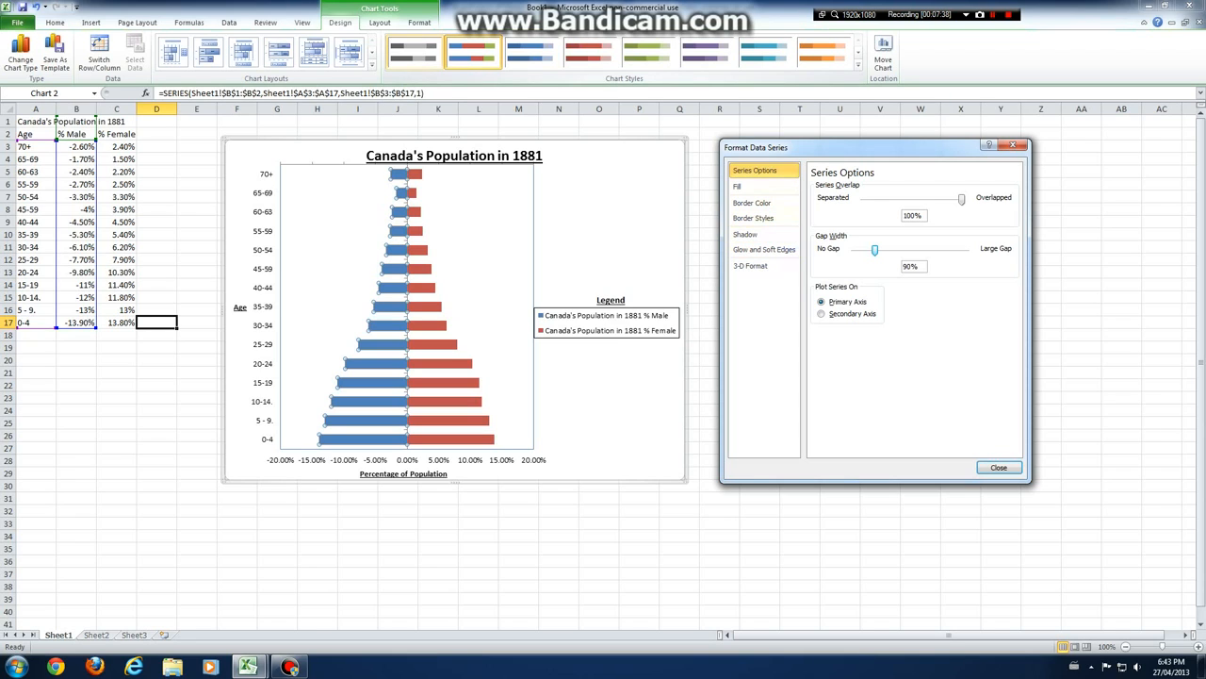
# Apply the first grey Chart Style and finish formatting the bars.
pyautogui.click(413, 55)
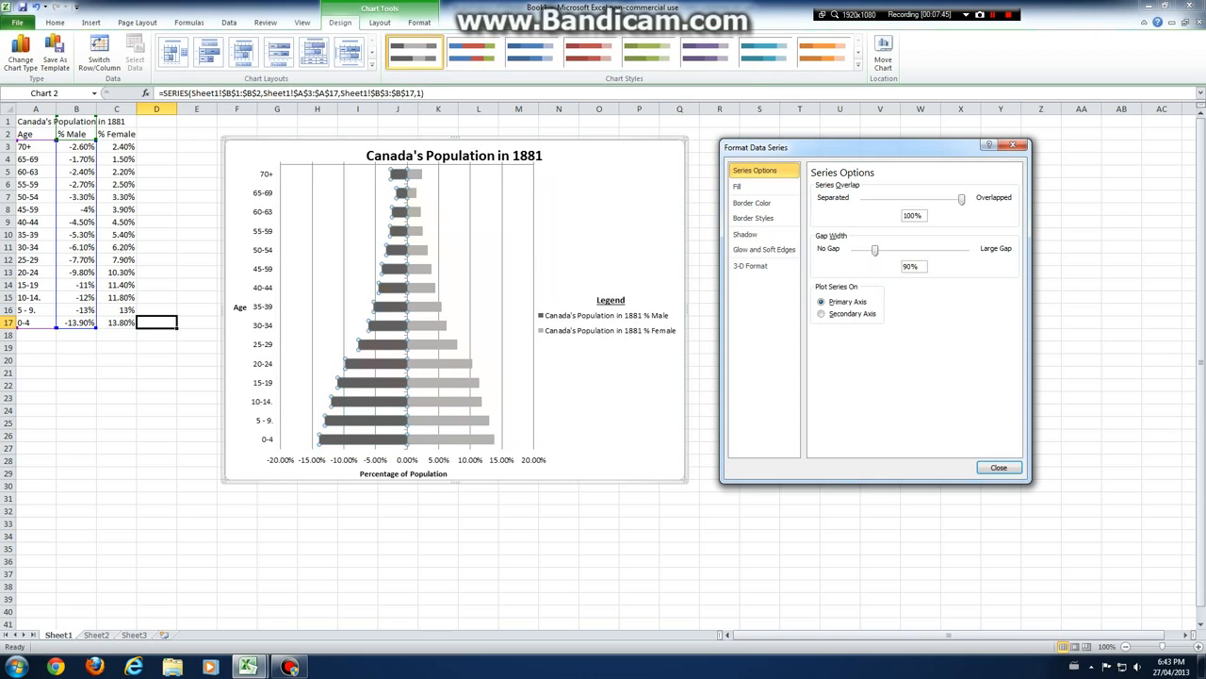
pyautogui.click(1013, 145)
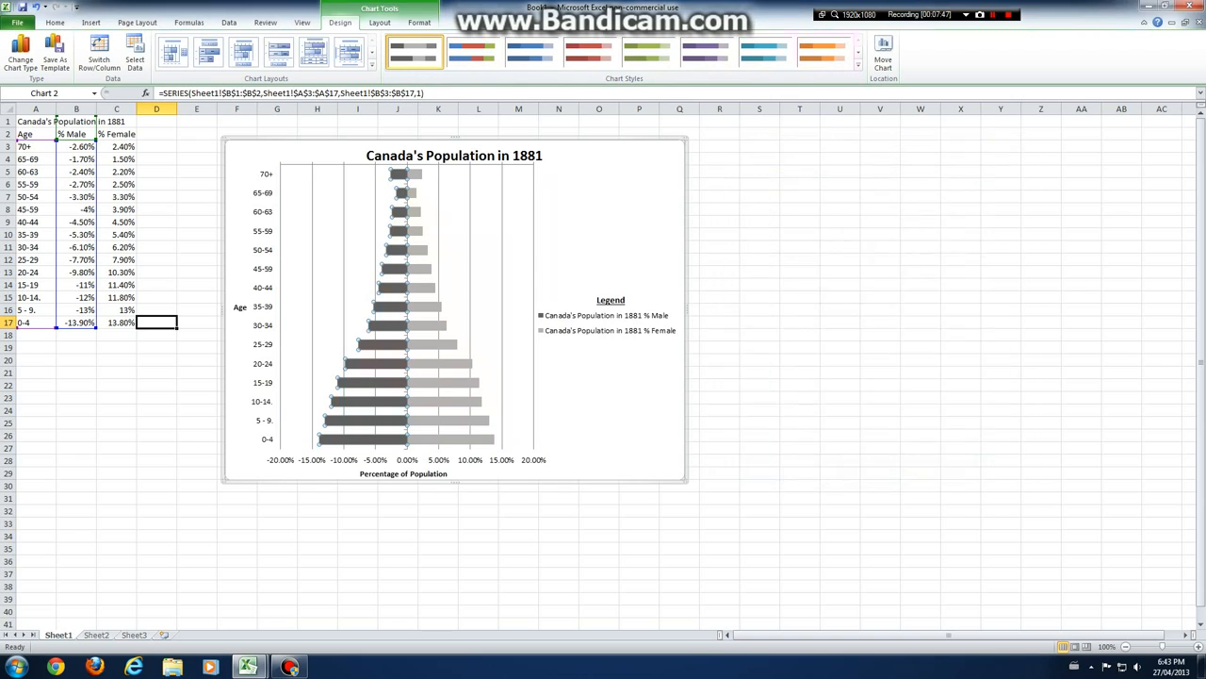
pyautogui.press('Escape')
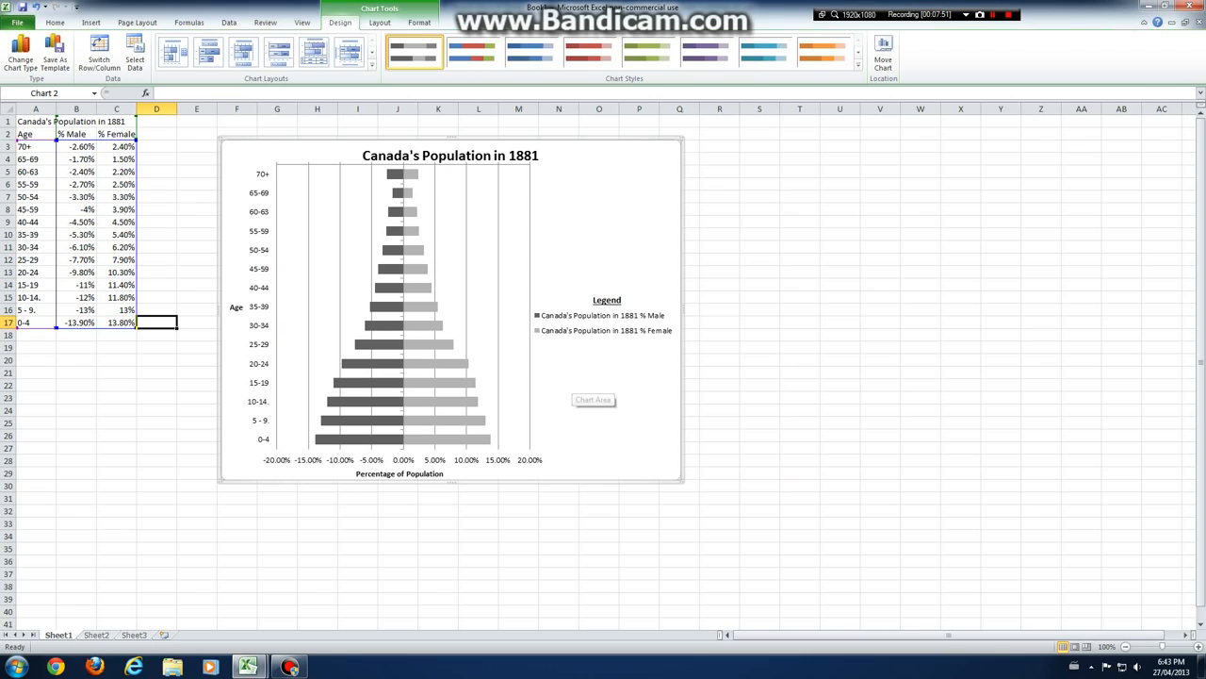
pyautogui.click(580, 386)
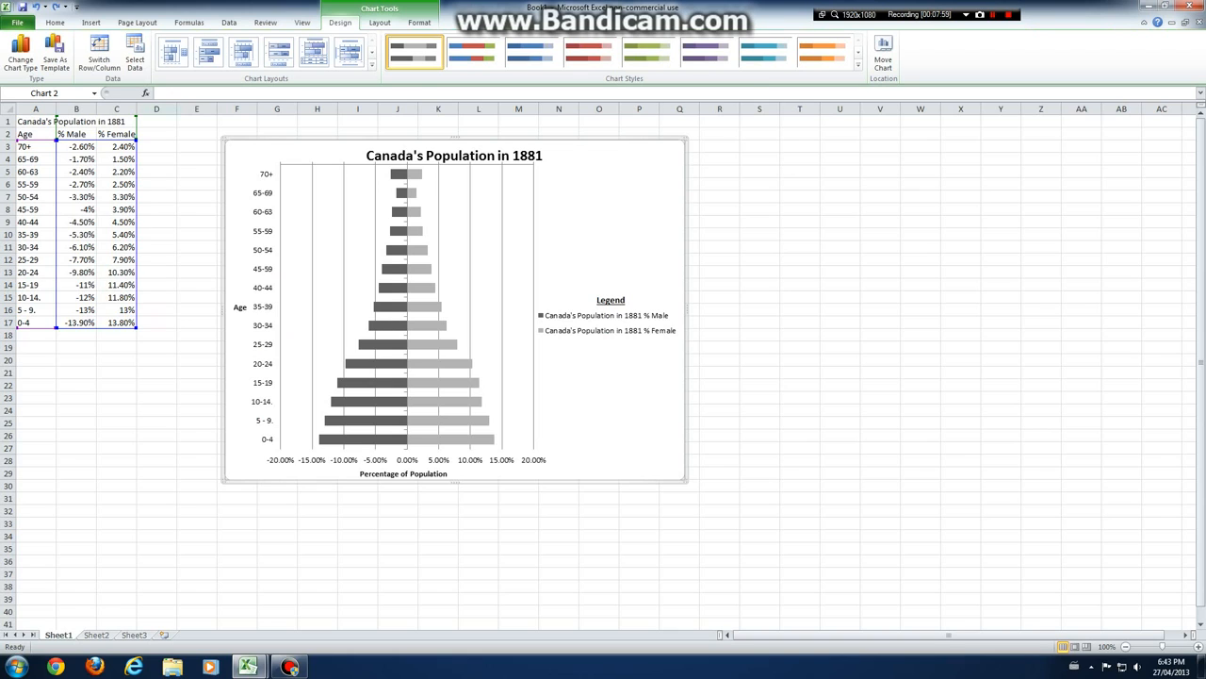
# Reapply the blue-and-red Chart Style 2 and bring up fill options for the female bars.
pyautogui.click(471, 53)
pyautogui.click(367, 382)
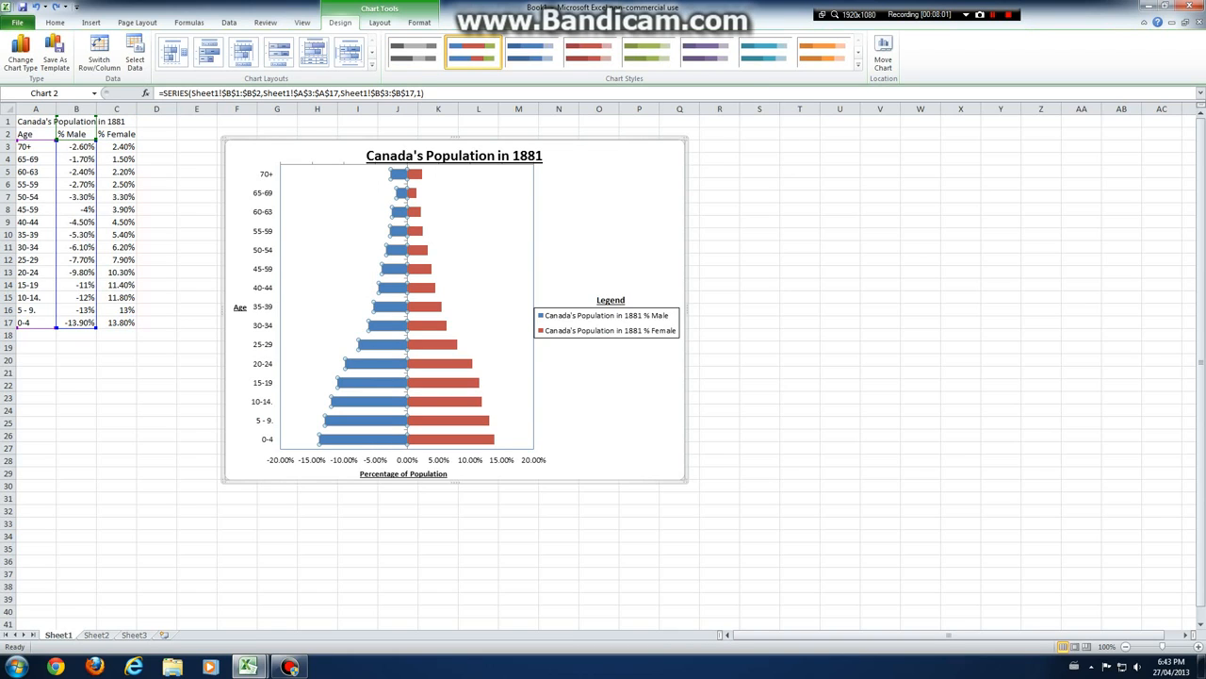
pyautogui.doubleClick(443, 363)
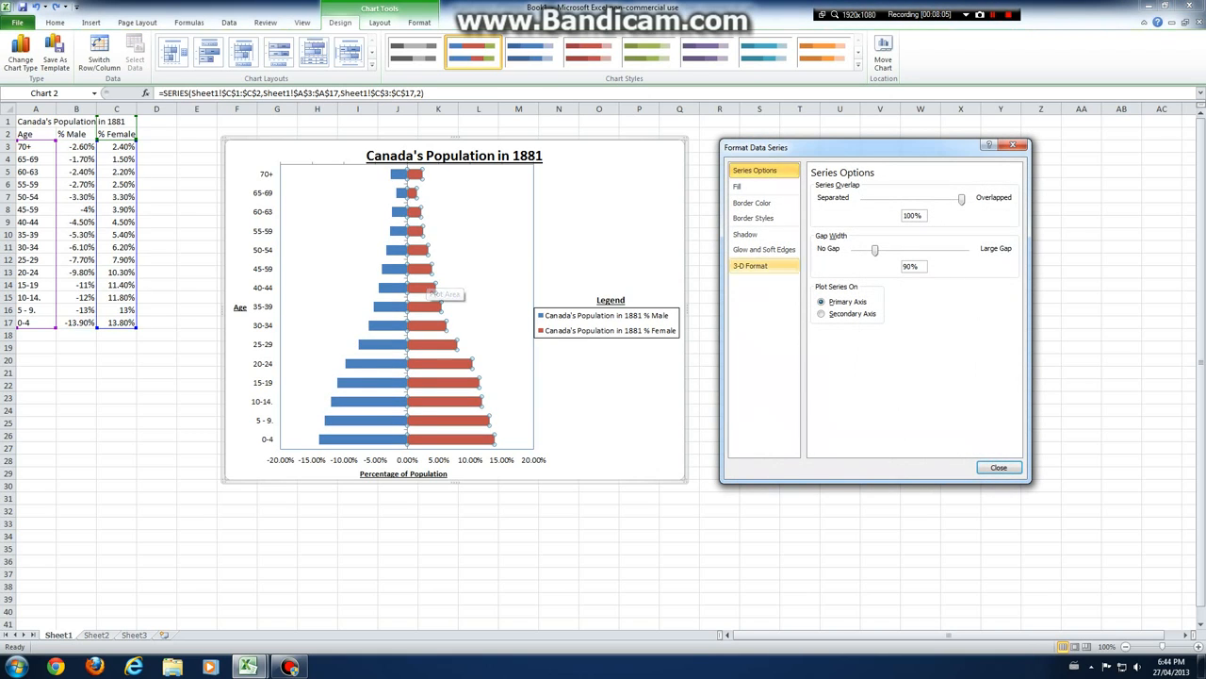
pyautogui.click(744, 185)
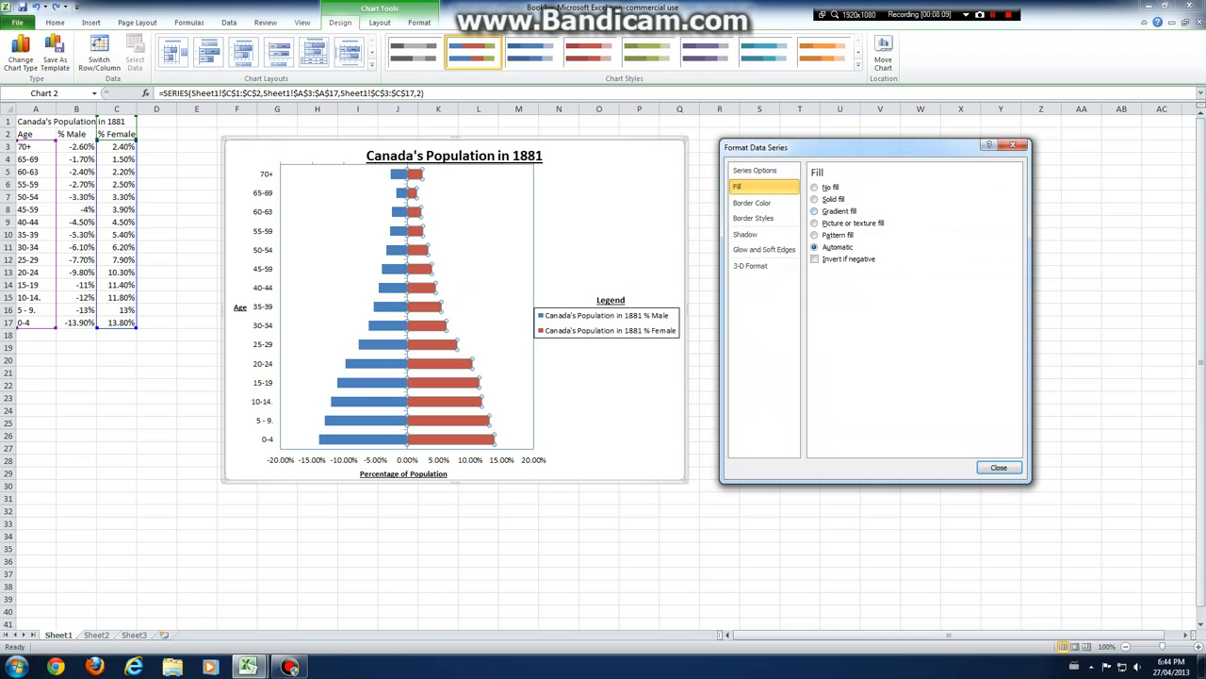
# Fill the female bars with a wide upward diagonal pattern.
pyautogui.click(814, 211)
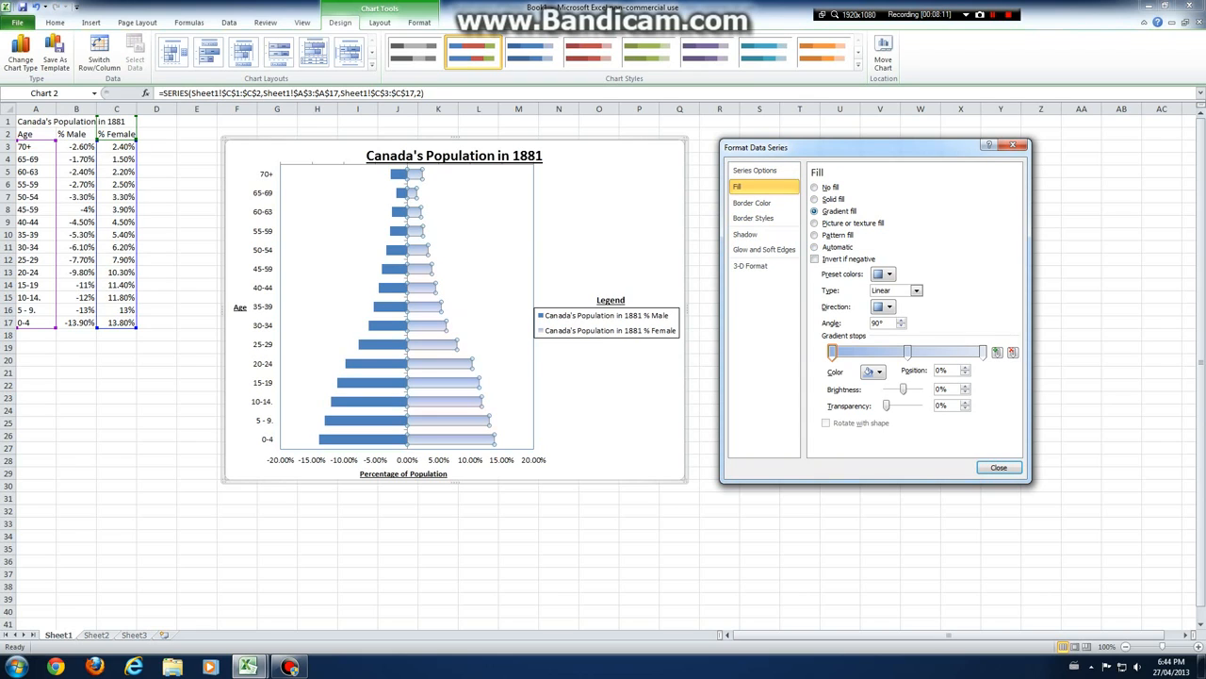
pyautogui.click(815, 199)
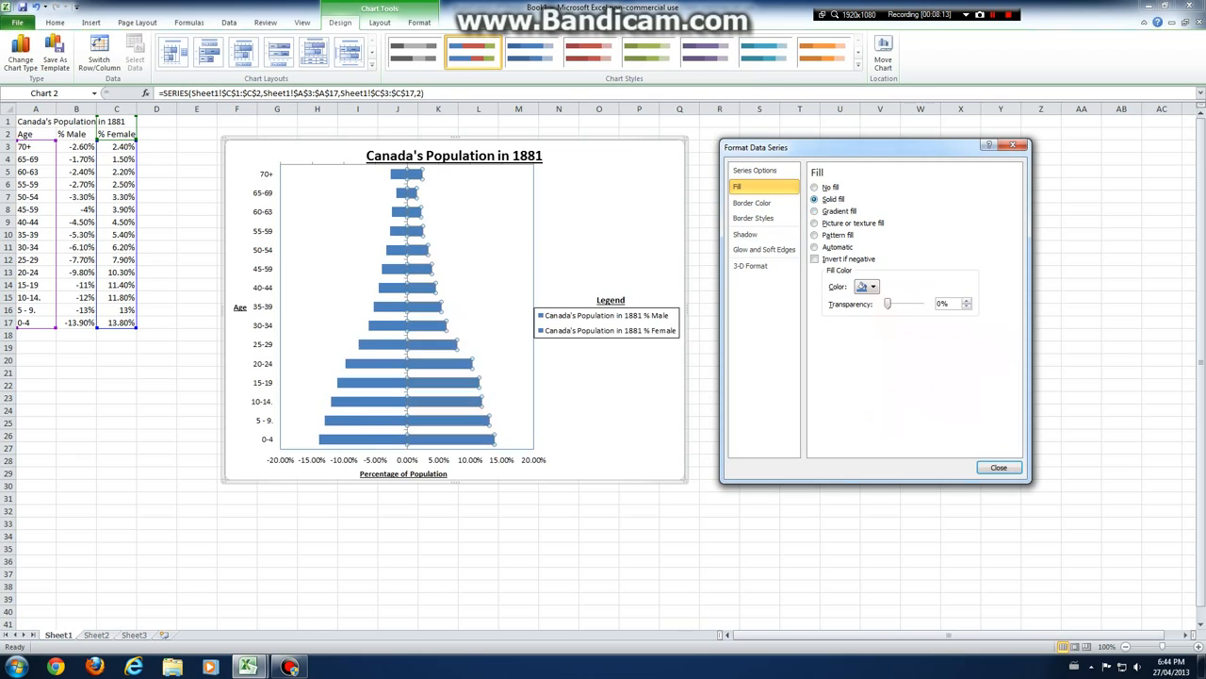
pyautogui.click(815, 235)
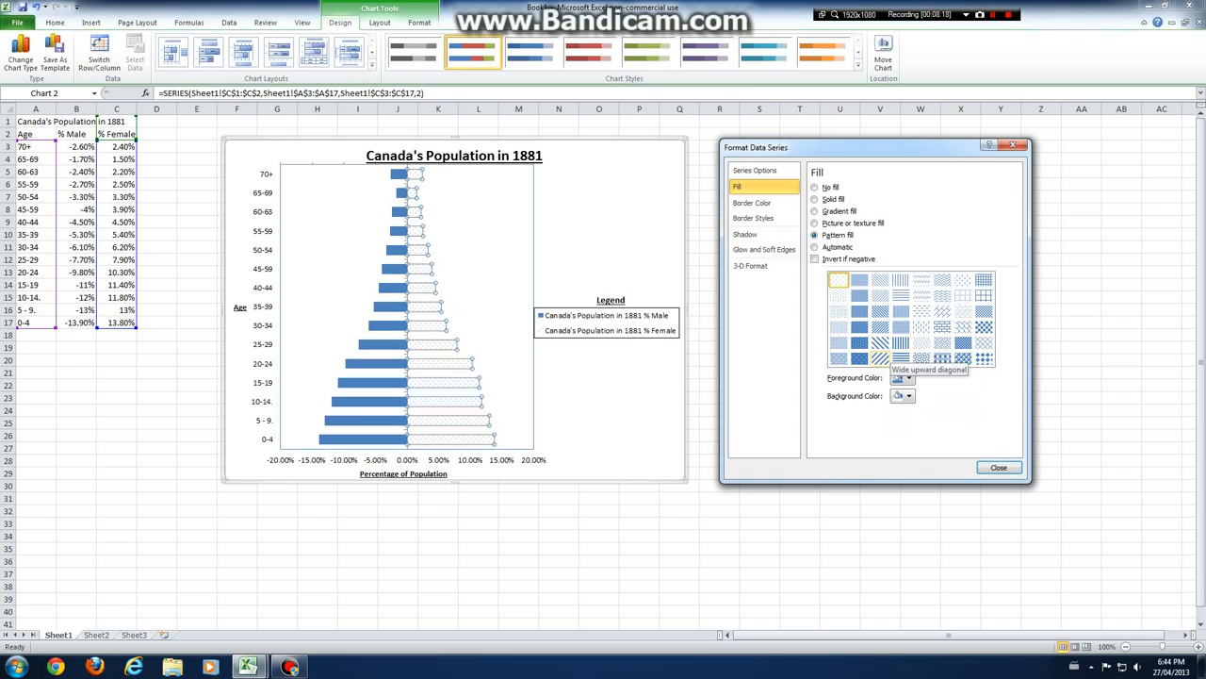
pyautogui.click(880, 359)
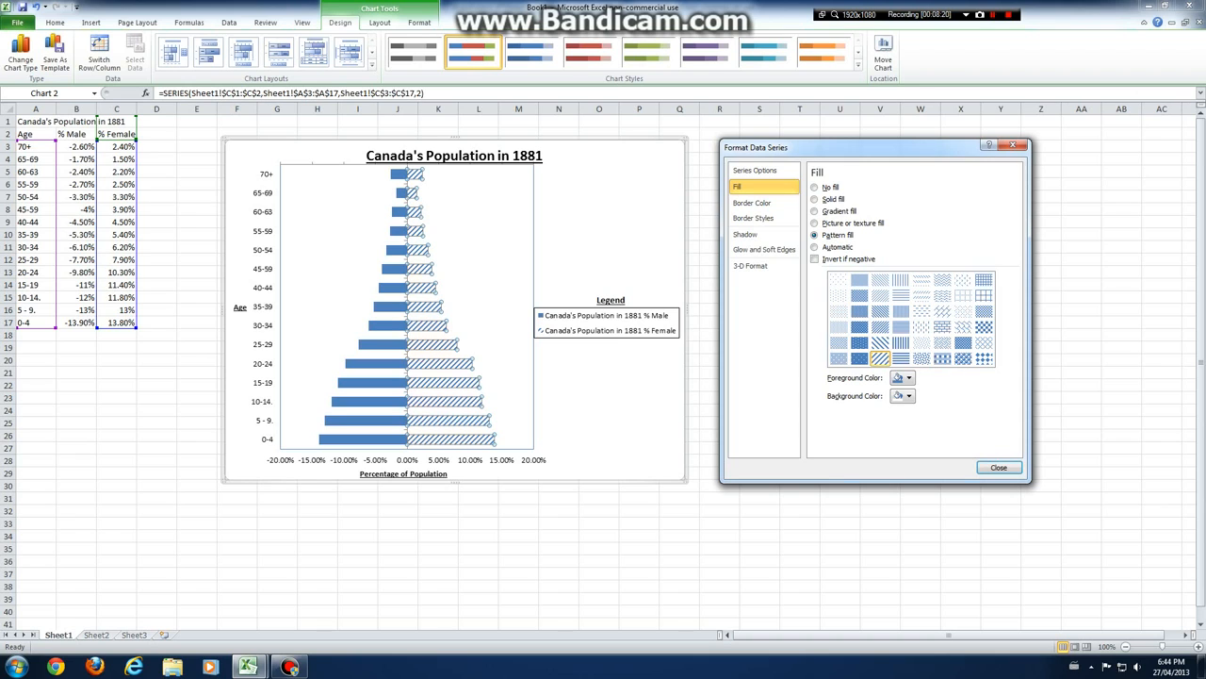
pyautogui.click(367, 382)
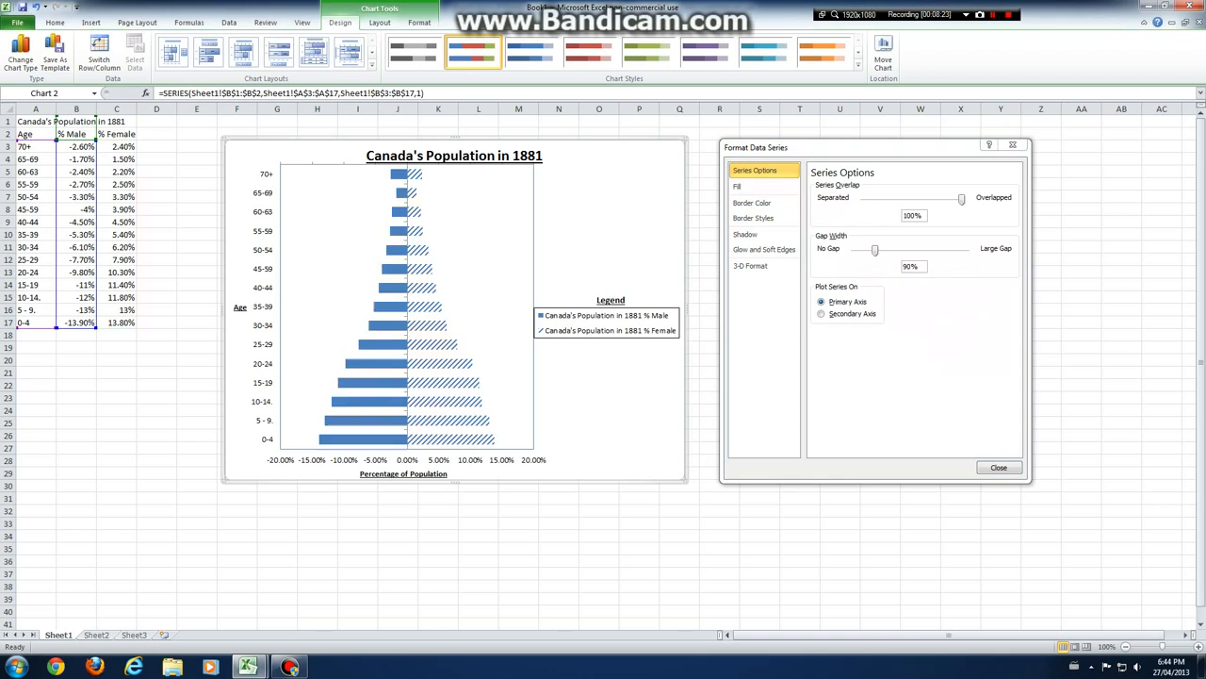
pyautogui.click(584, 235)
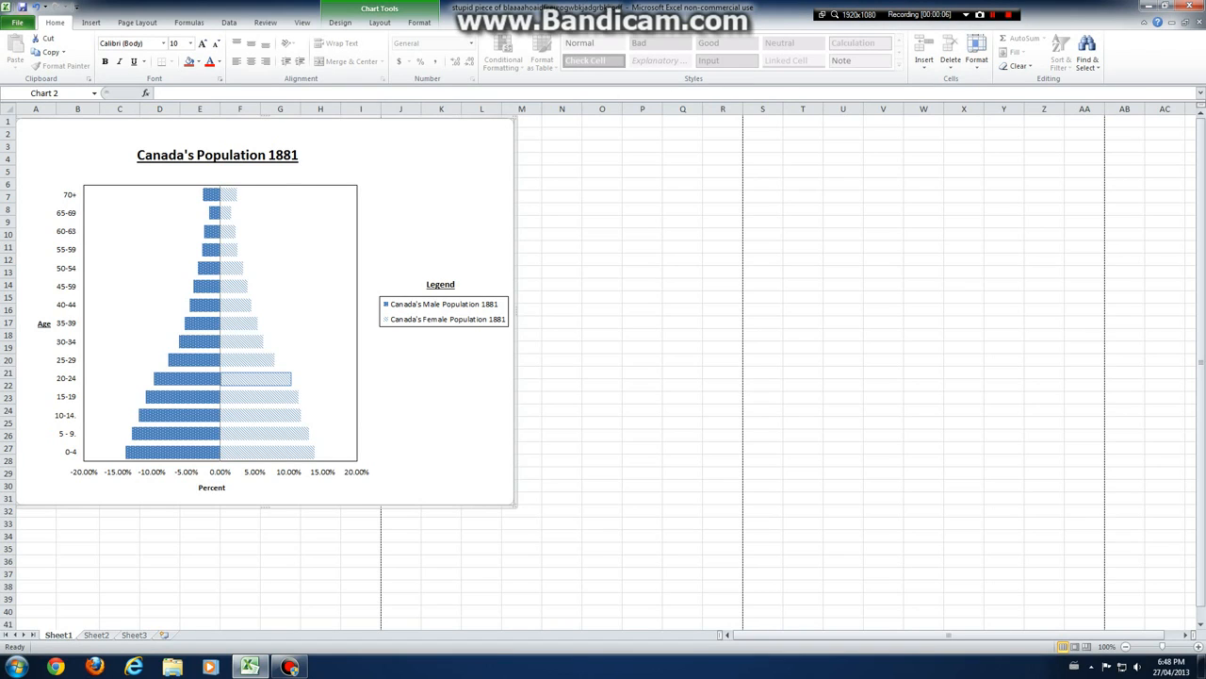
pyautogui.click(17, 22)
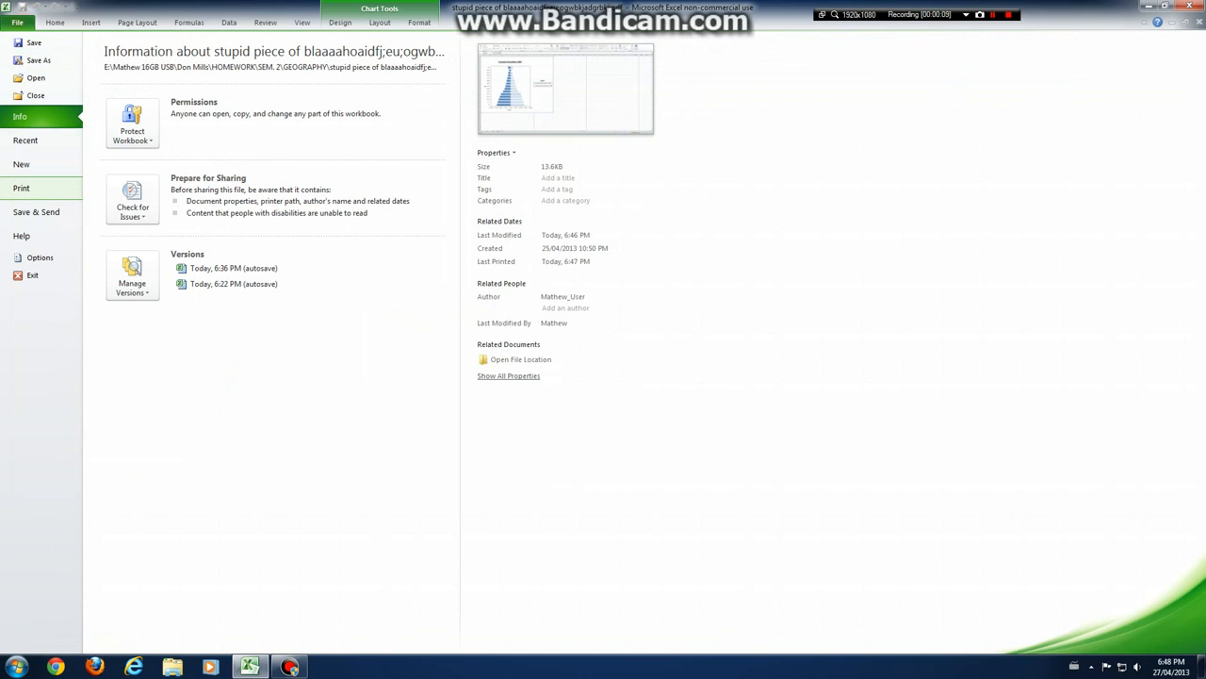
pyautogui.click(21, 187)
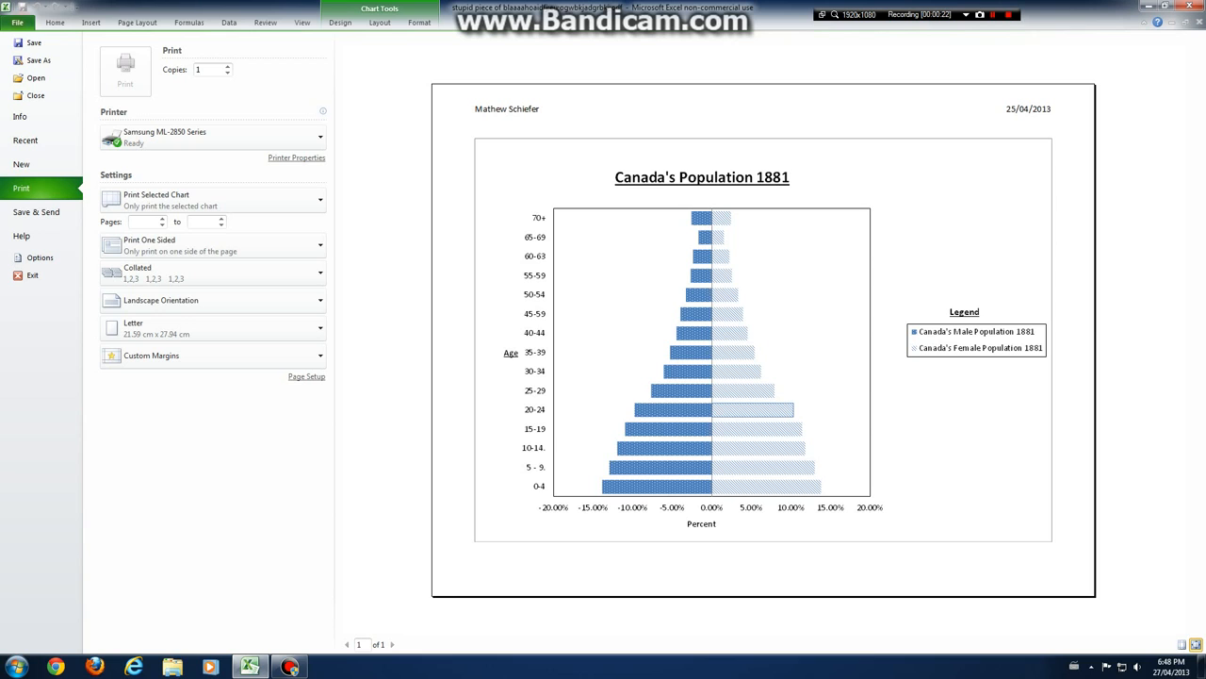
# Print the population pyramid chart from File > Print to the Samsung ML-2850.
pyautogui.click(55, 21)
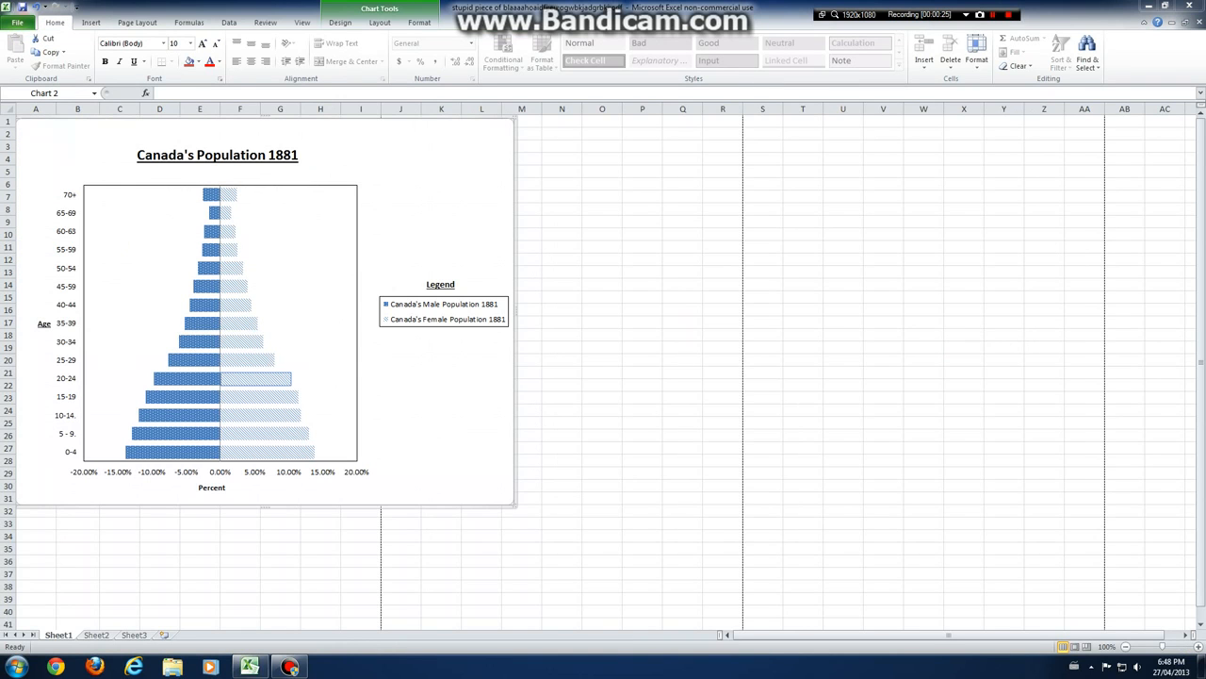
pyautogui.click(17, 22)
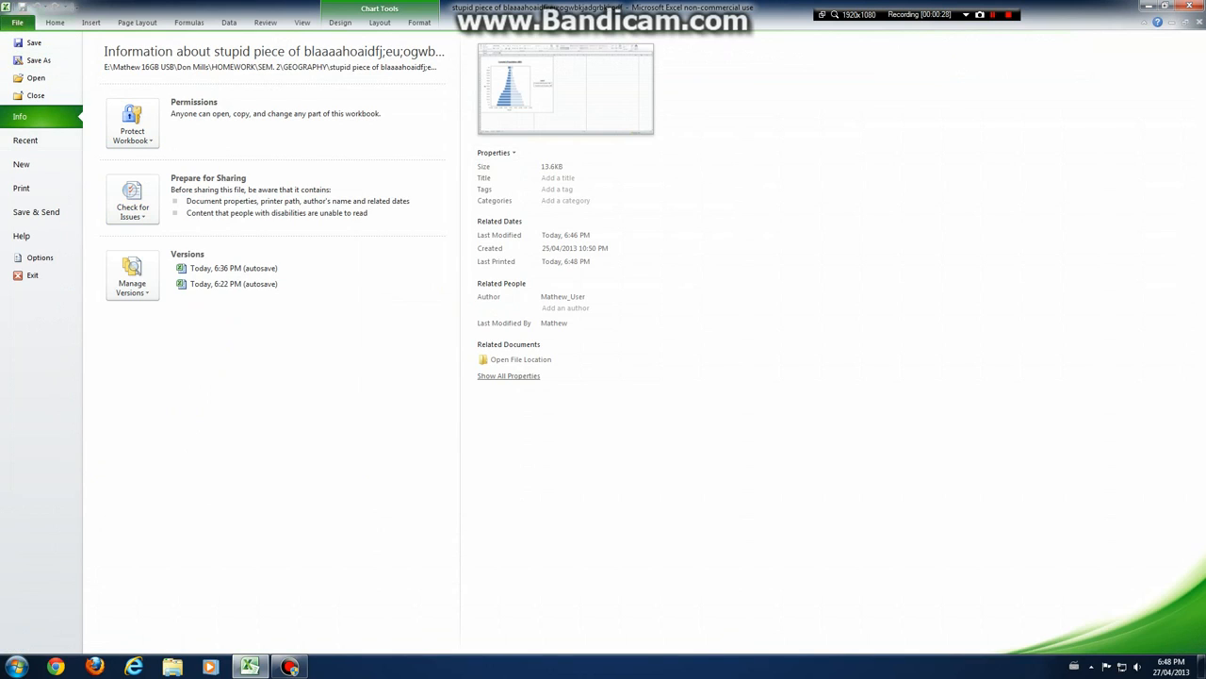
pyautogui.click(22, 187)
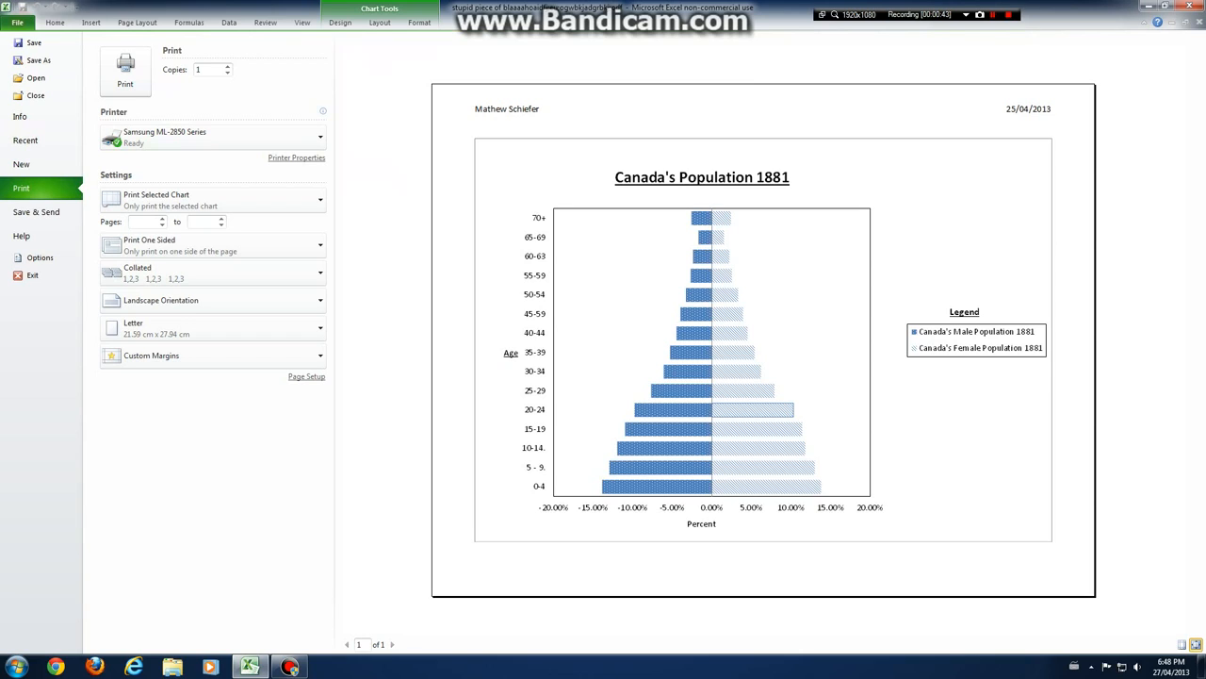
pyautogui.click(125, 69)
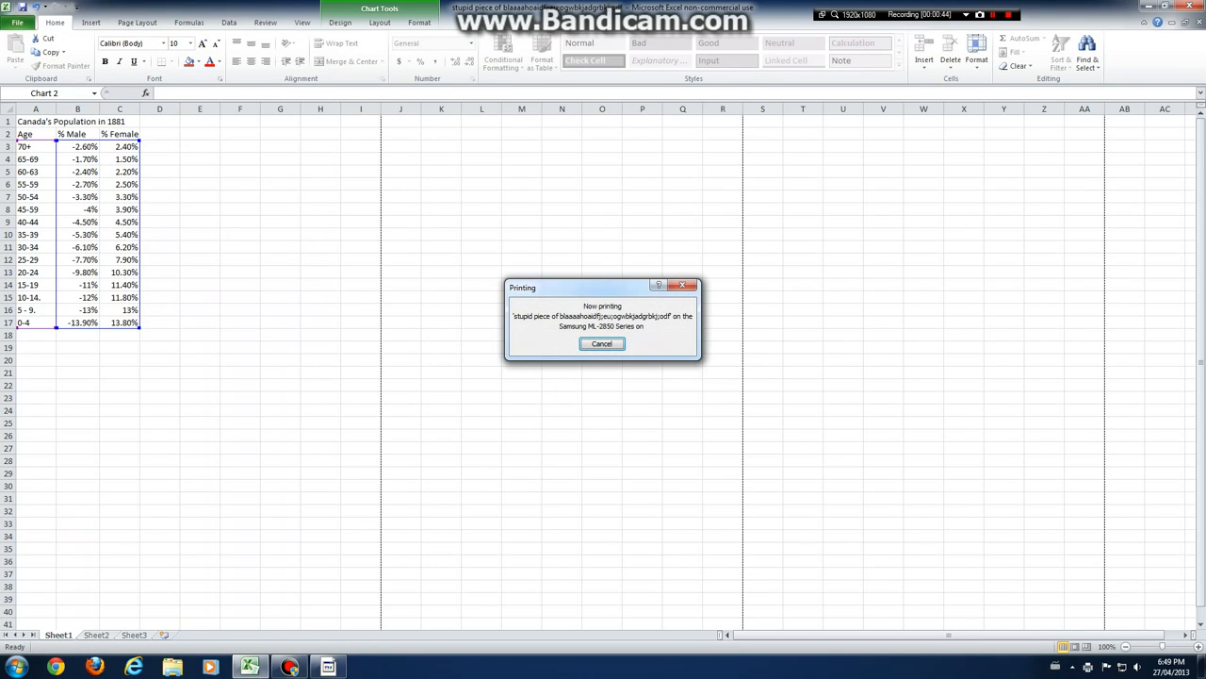